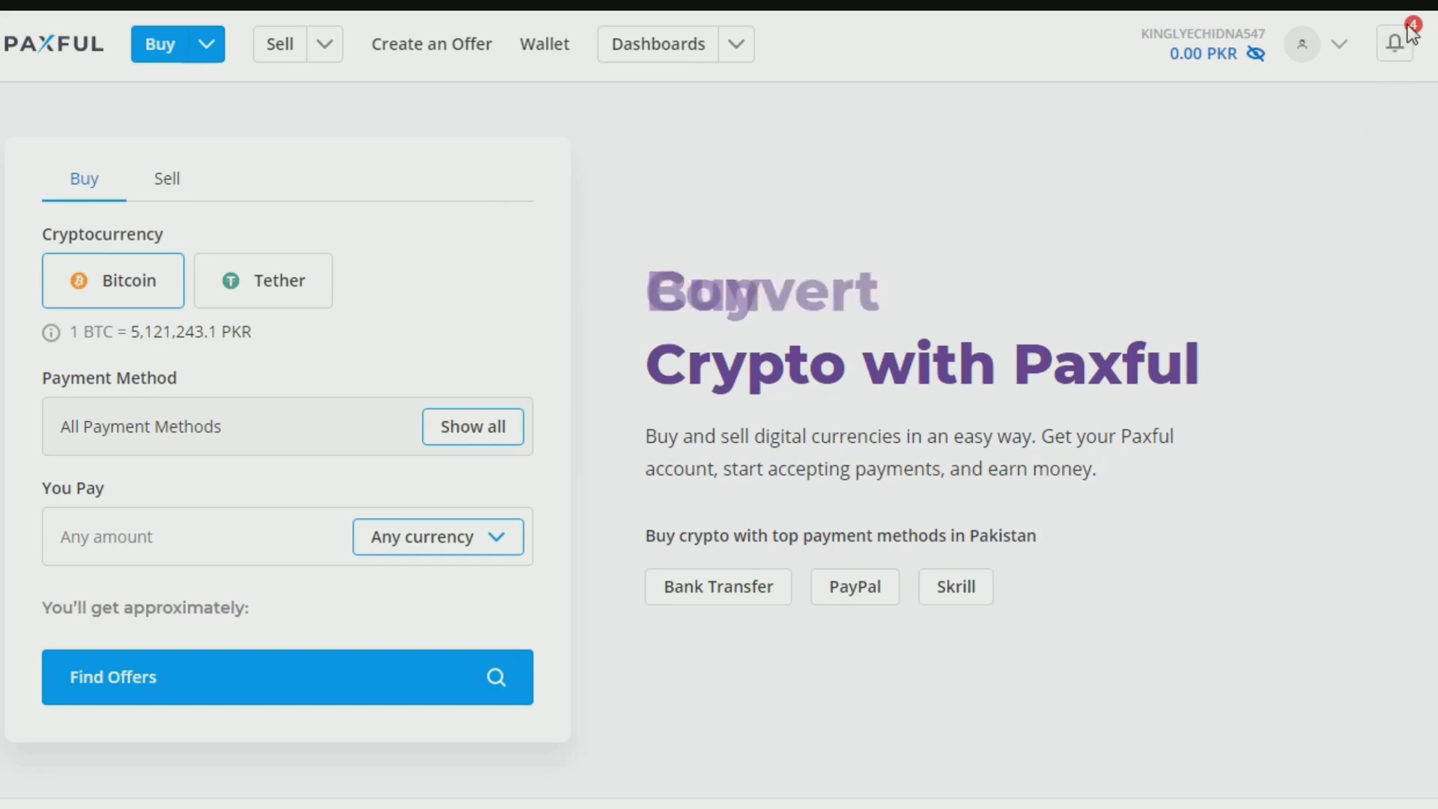
Step: Open the account menu from the top-right avatar and log out of Paxful
{"action": "mouse_move", "coordinate": [1288, 47]}
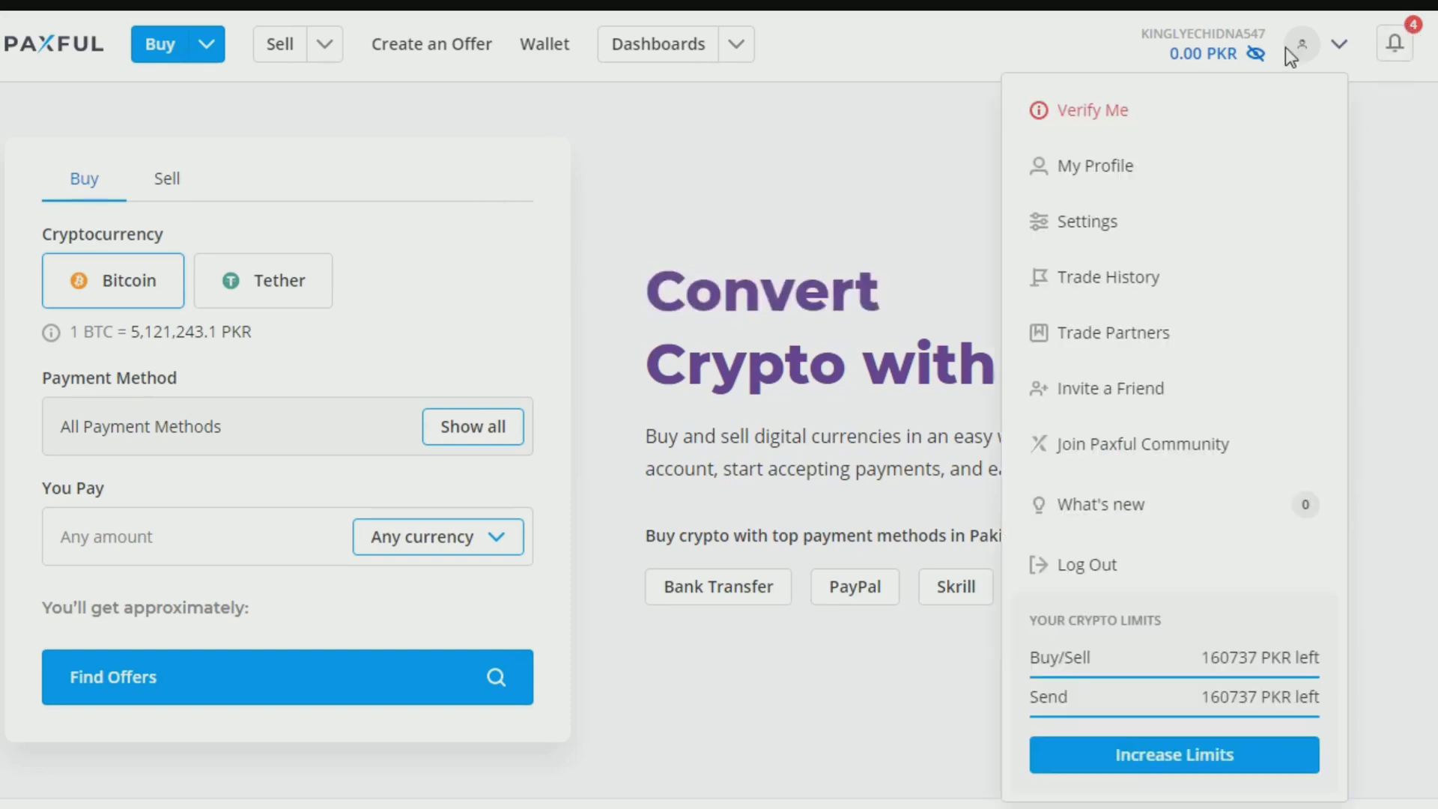
{"action": "double_click", "coordinate": [1340, 47]}
{"action": "left_click", "coordinate": [1341, 47]}
{"action": "mouse_move", "coordinate": [1335, 39]}
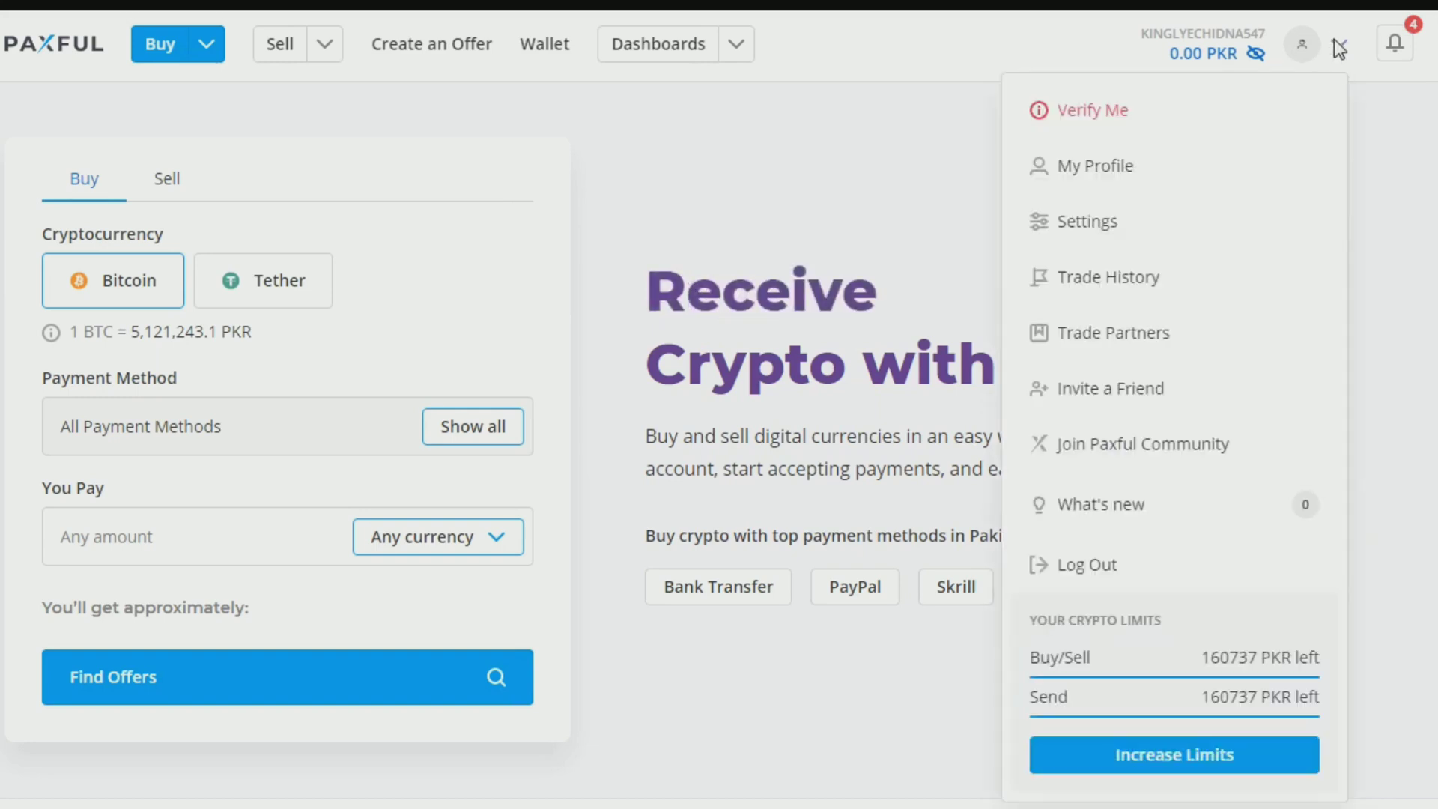
{"action": "left_click", "coordinate": [1092, 564]}
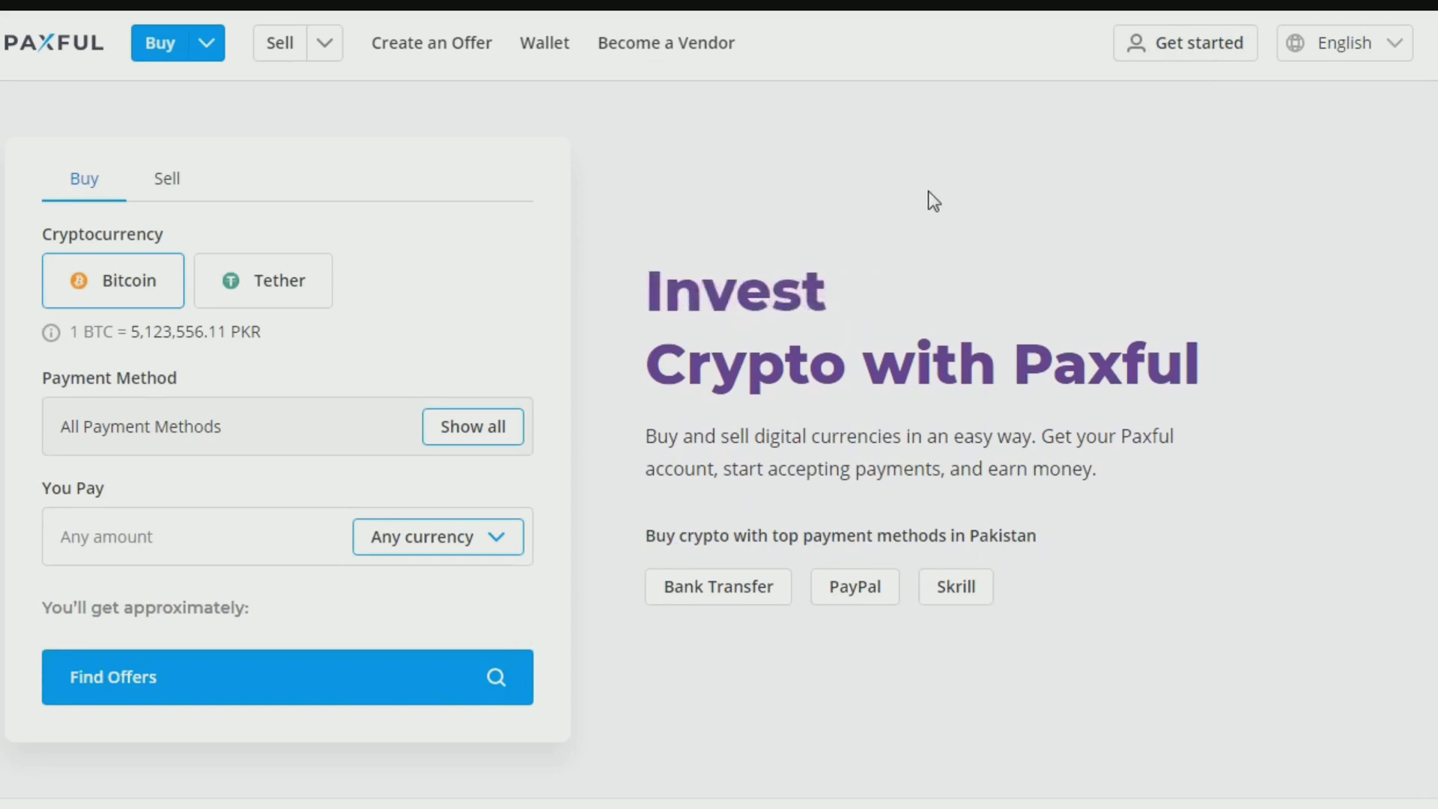
Step: Choose Get started, then Create account to reach the sign-up form
{"action": "left_click", "coordinate": [1200, 49]}
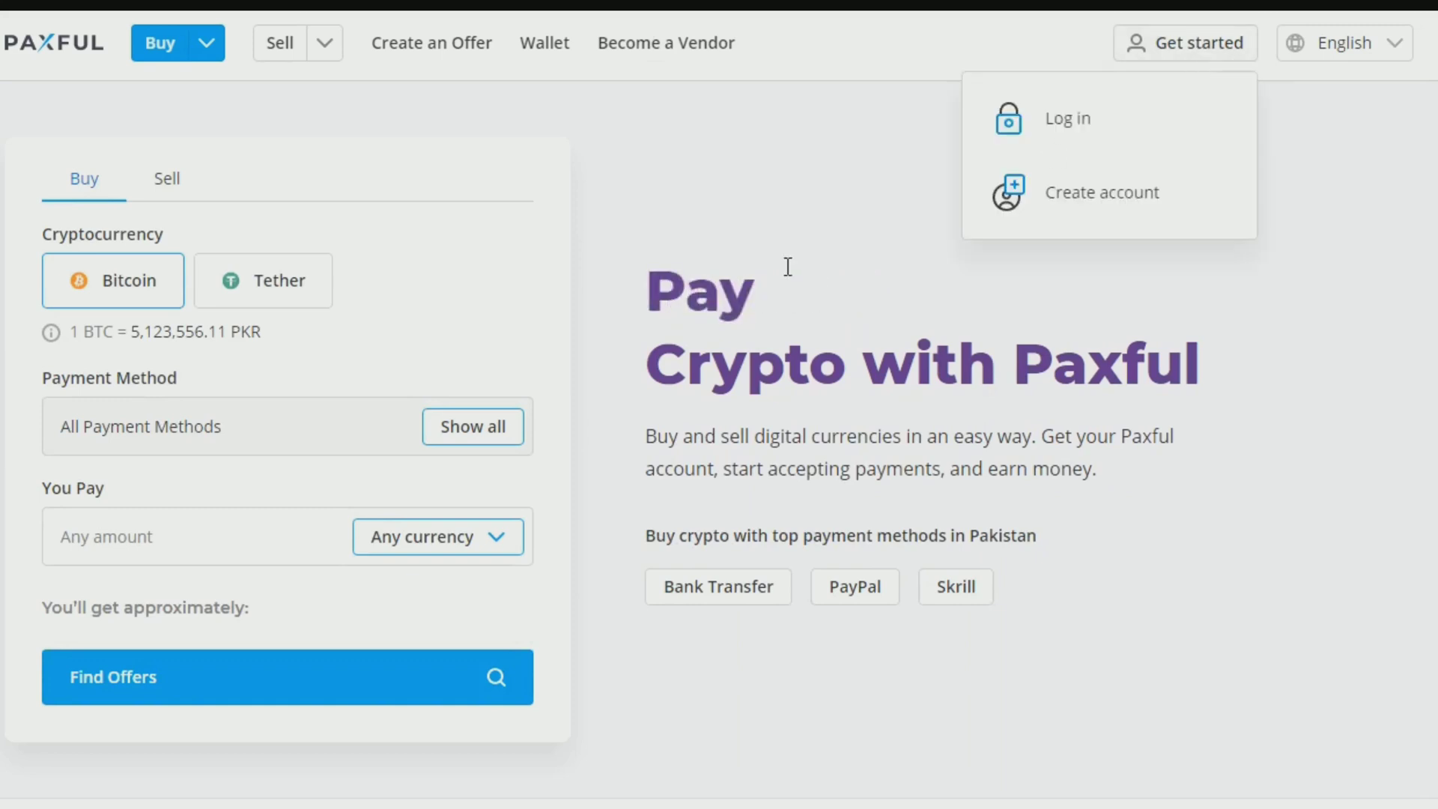
{"action": "left_click", "coordinate": [1062, 196]}
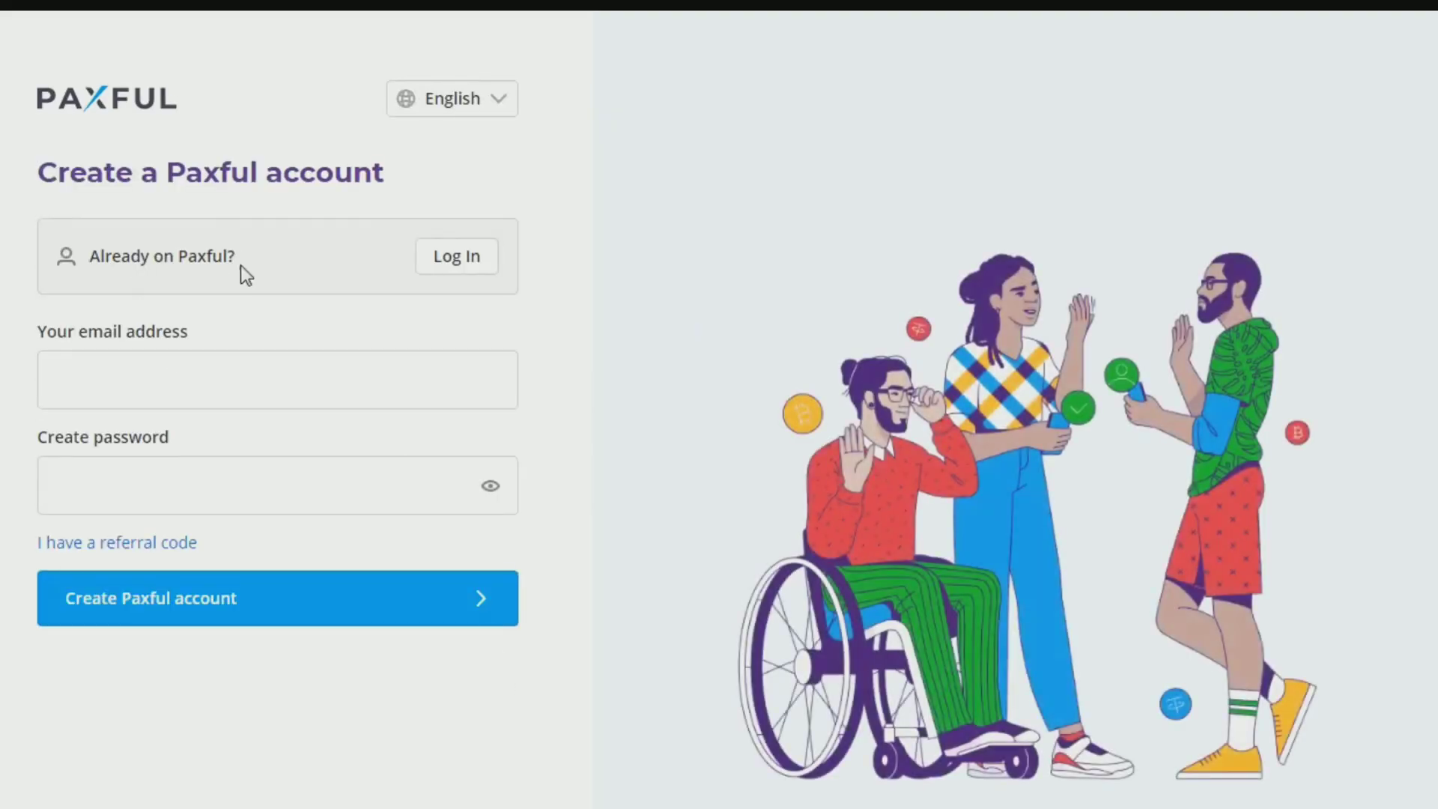
Step: Enter the sign-up e-mail address and a password, then submit the new account
{"action": "left_click", "coordinate": [98, 376]}
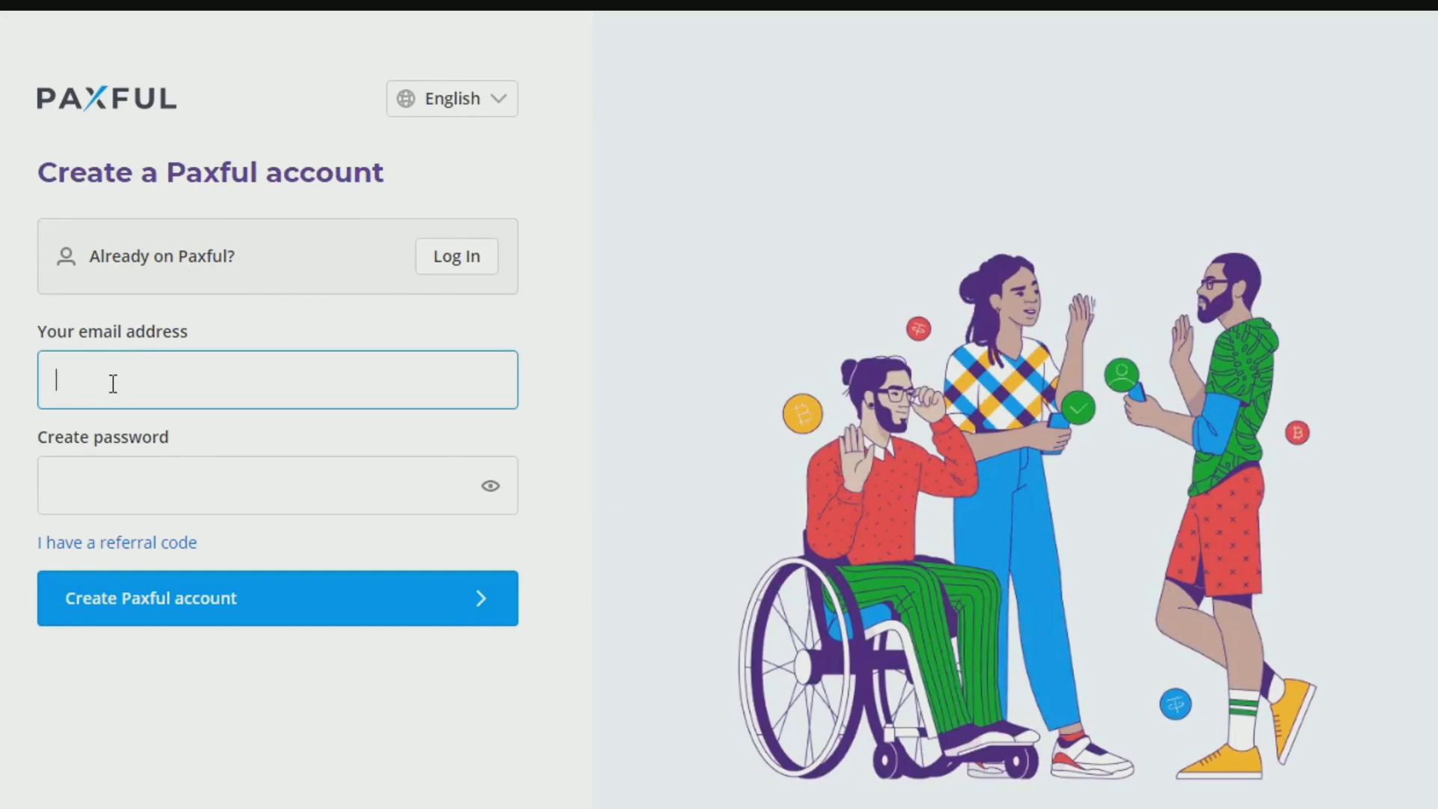
{"action": "type", "text": "akdc"}
{"action": "key", "text": "BackSpace"}
{"action": "key", "text": "BackSpace"}
{"action": "key", "text": "BackSpace"}
{"action": "key", "text": "BackSpace"}
{"action": "key", "text": "BackSpace"}
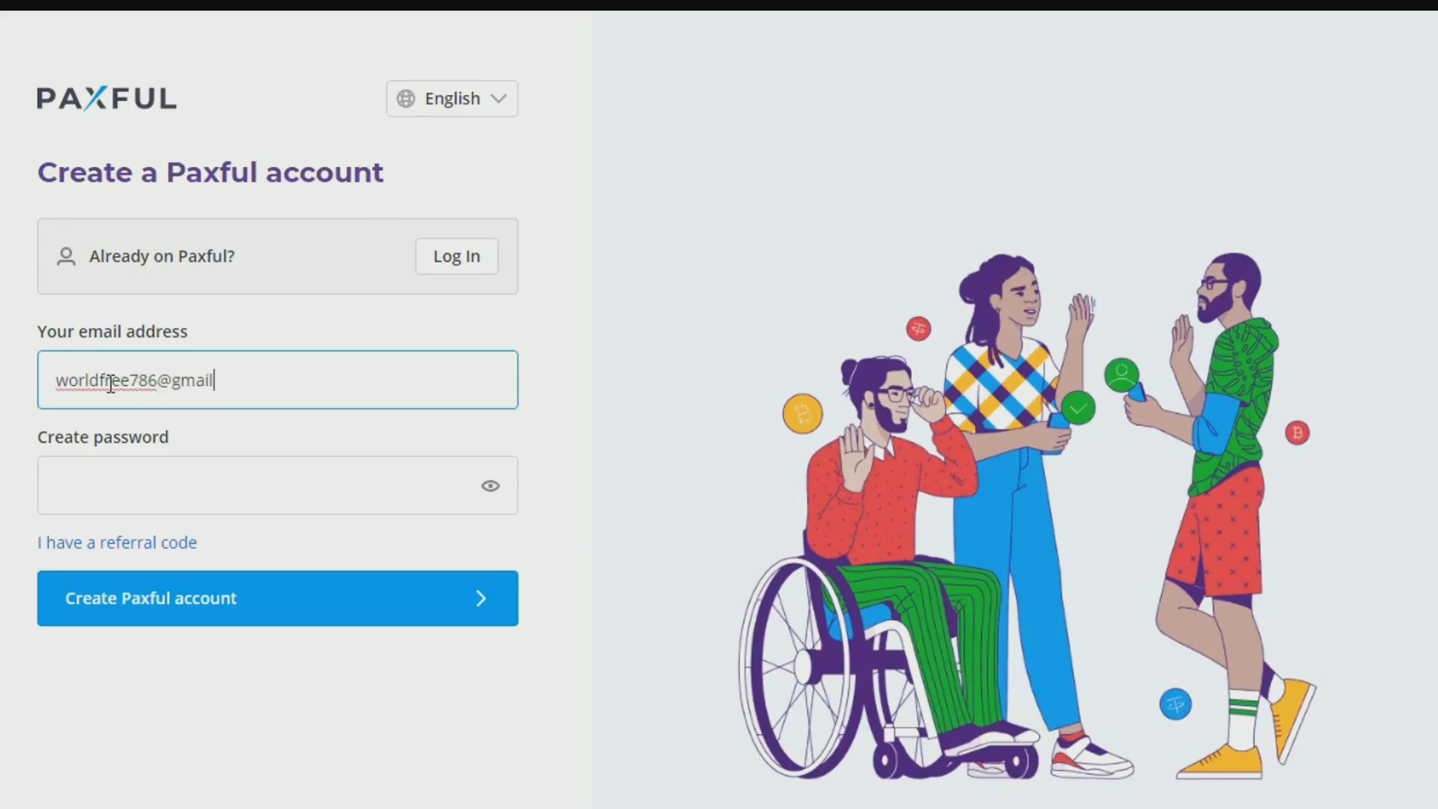
{"action": "key", "text": "Tab"}
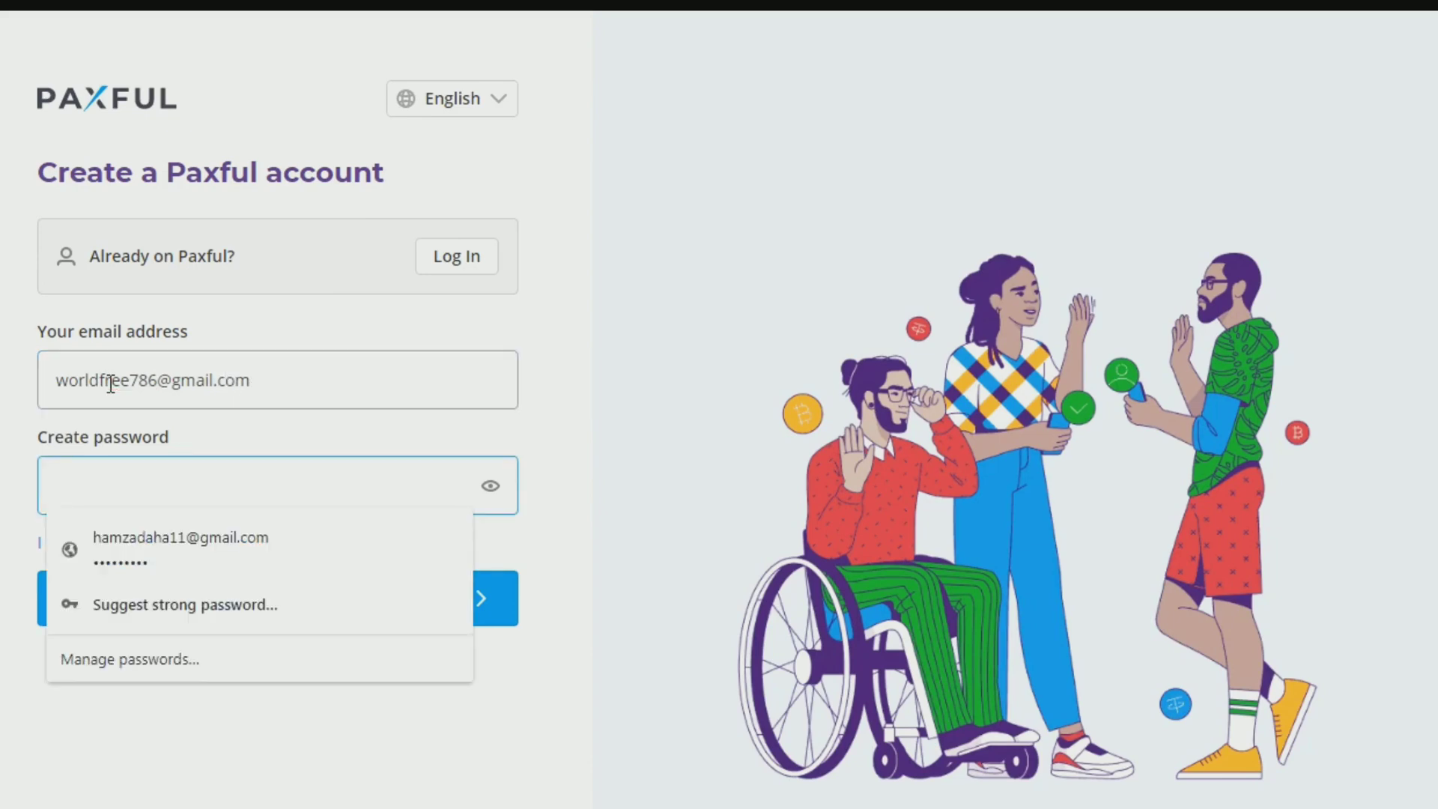
{"action": "type", "text": "•••"}
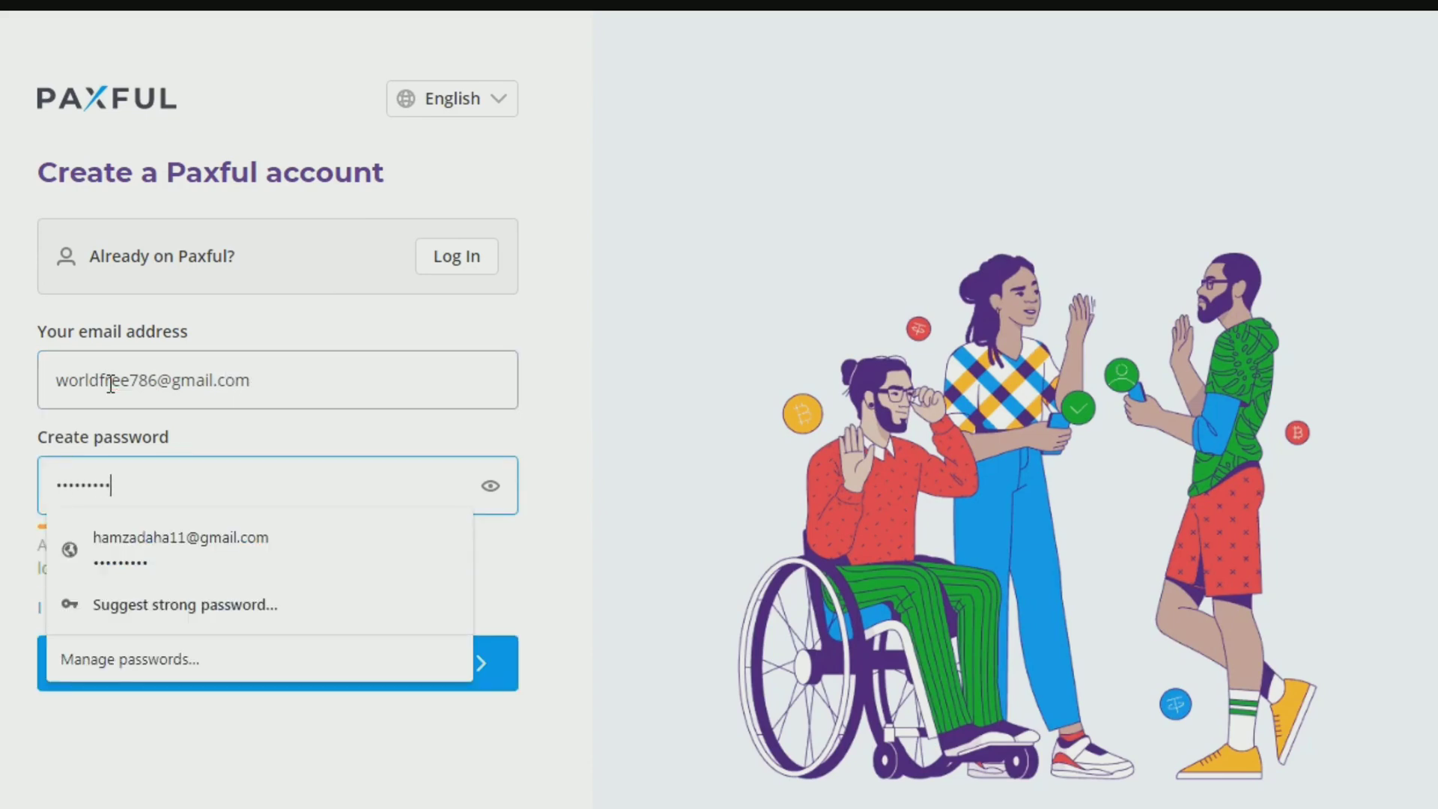
{"action": "left_click", "coordinate": [613, 704]}
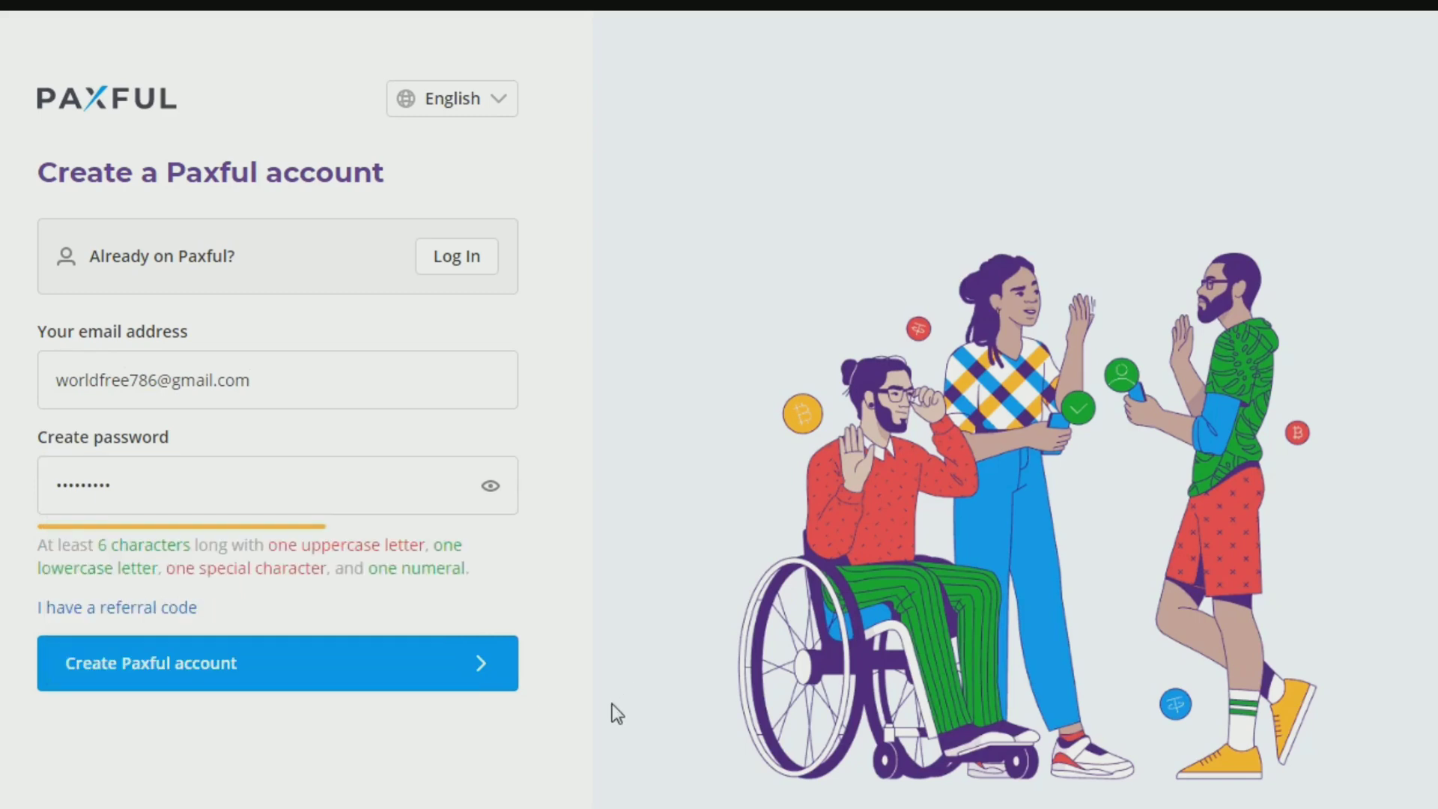
{"action": "left_click", "coordinate": [285, 669]}
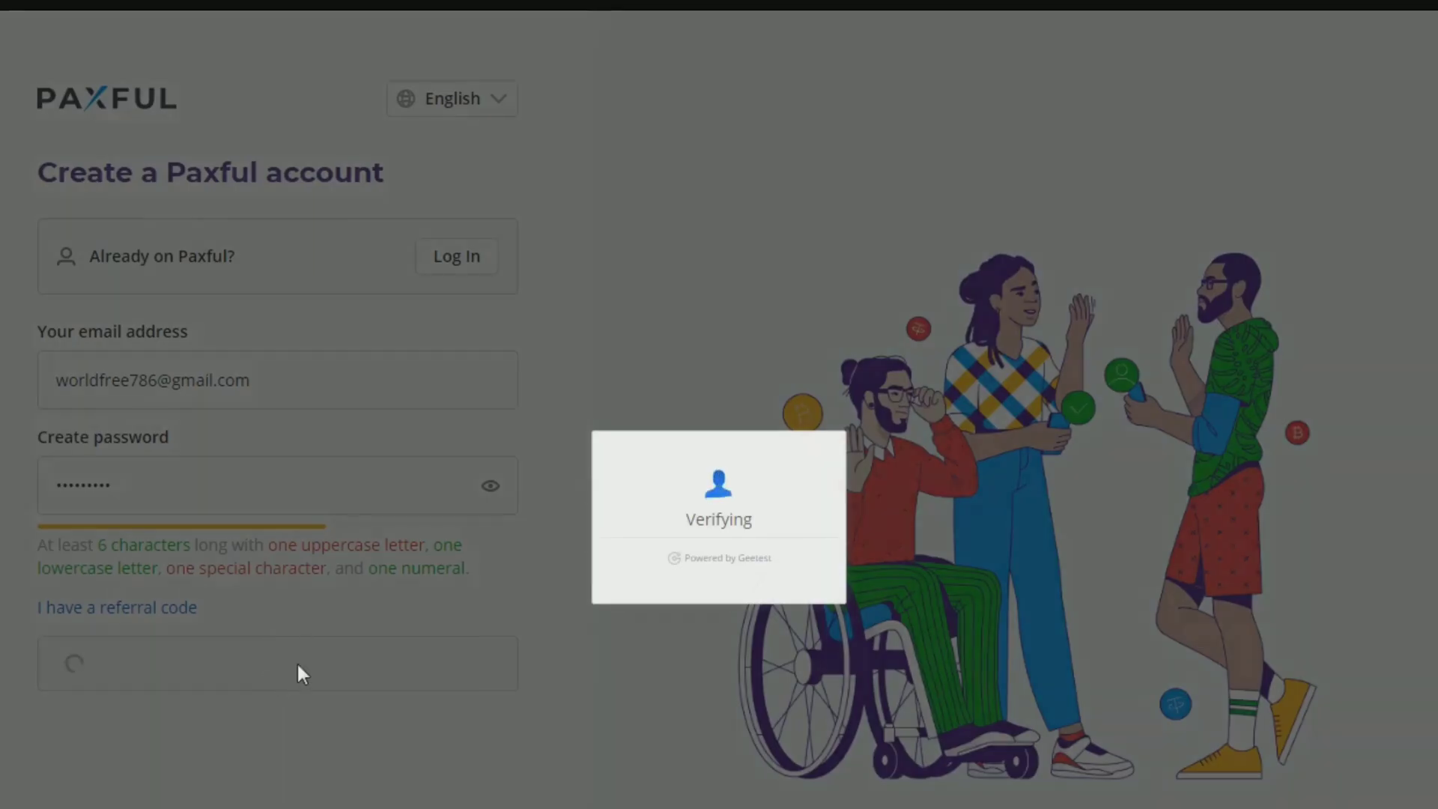
Step: Solve the slider captcha, decline saving the password, and open a new browser tab
{"action": "left_click_drag", "start_coordinate": [600, 586], "coordinate": [759, 590]}
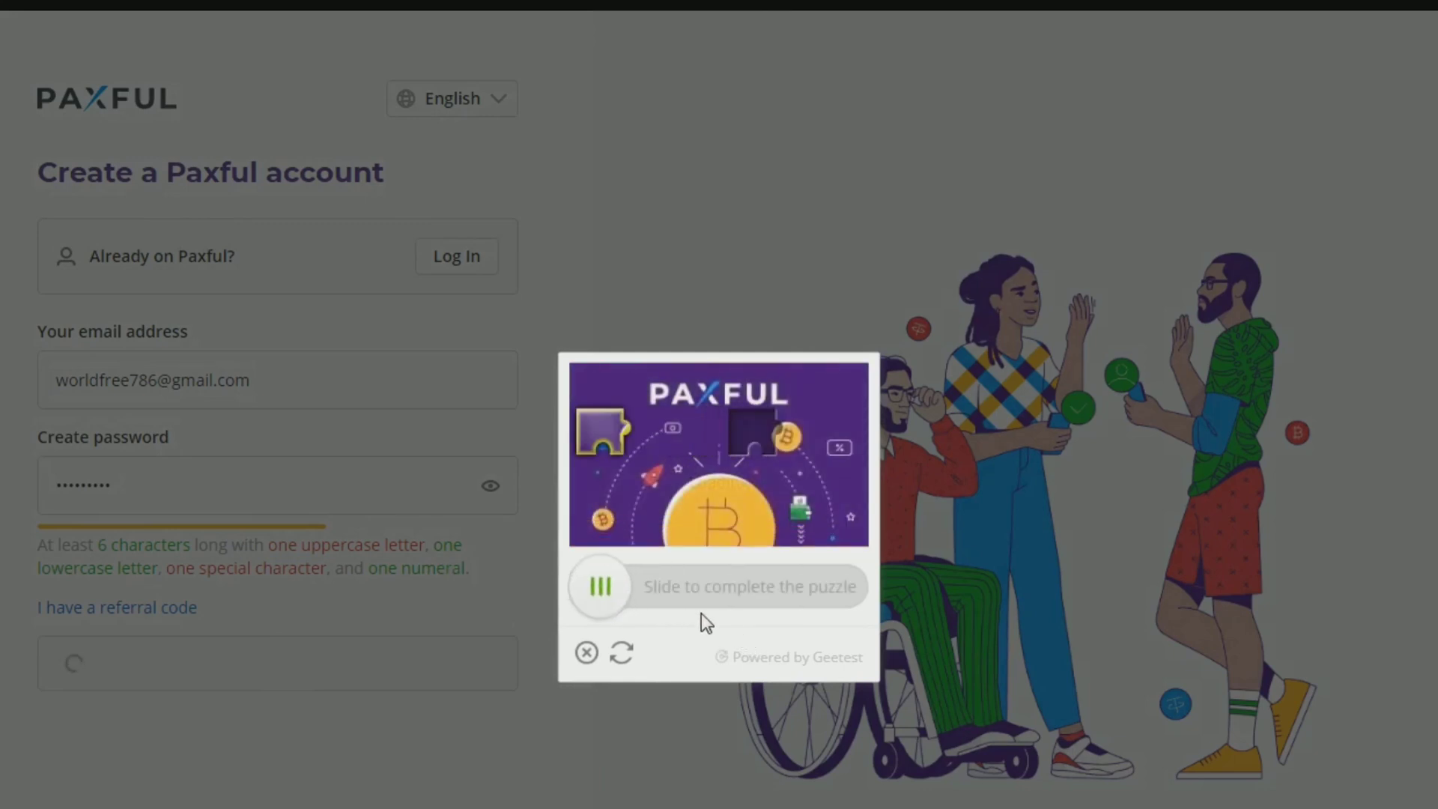
{"action": "left_click_drag", "start_coordinate": [604, 592], "coordinate": [749, 602]}
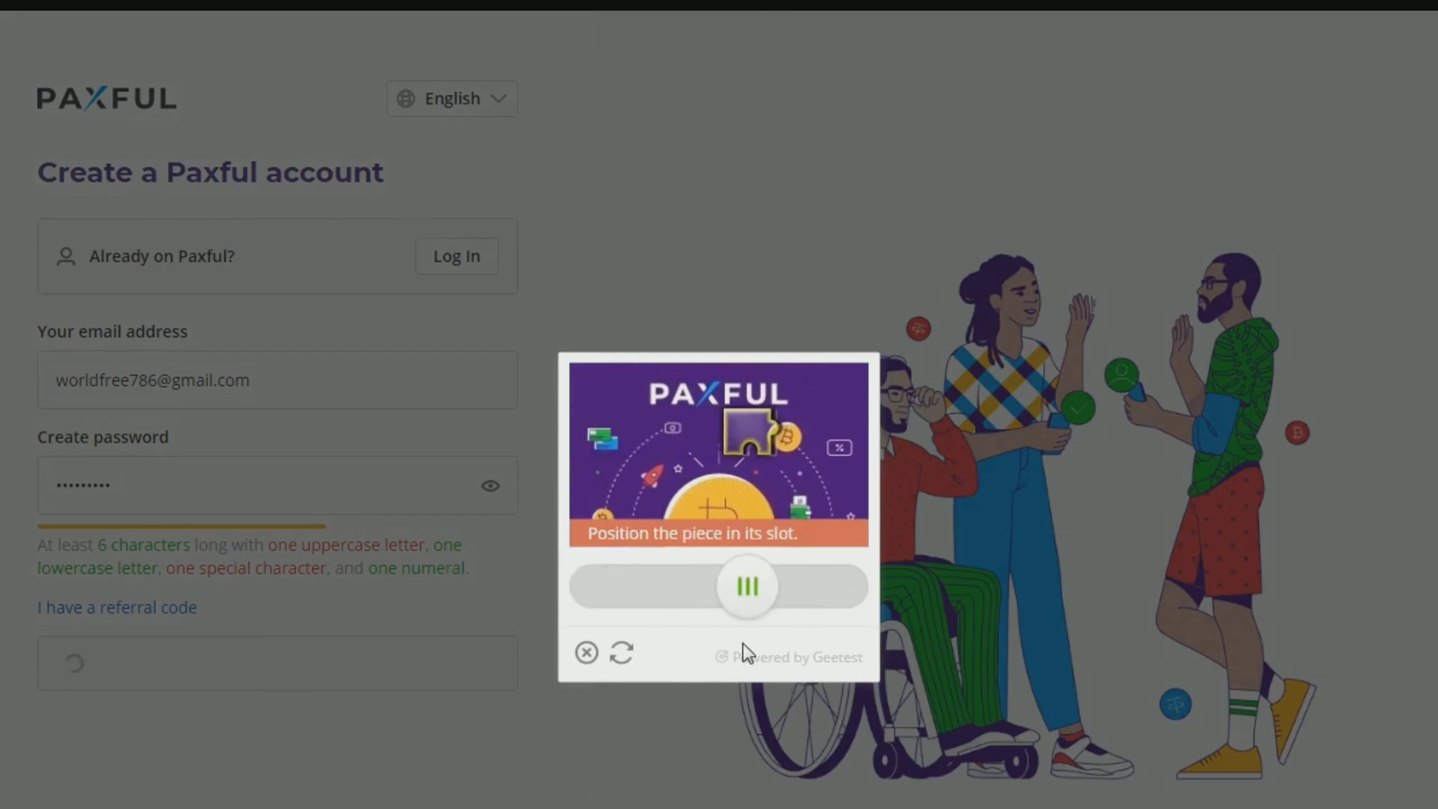
{"action": "left_click_drag", "start_coordinate": [633, 599], "coordinate": [754, 576]}
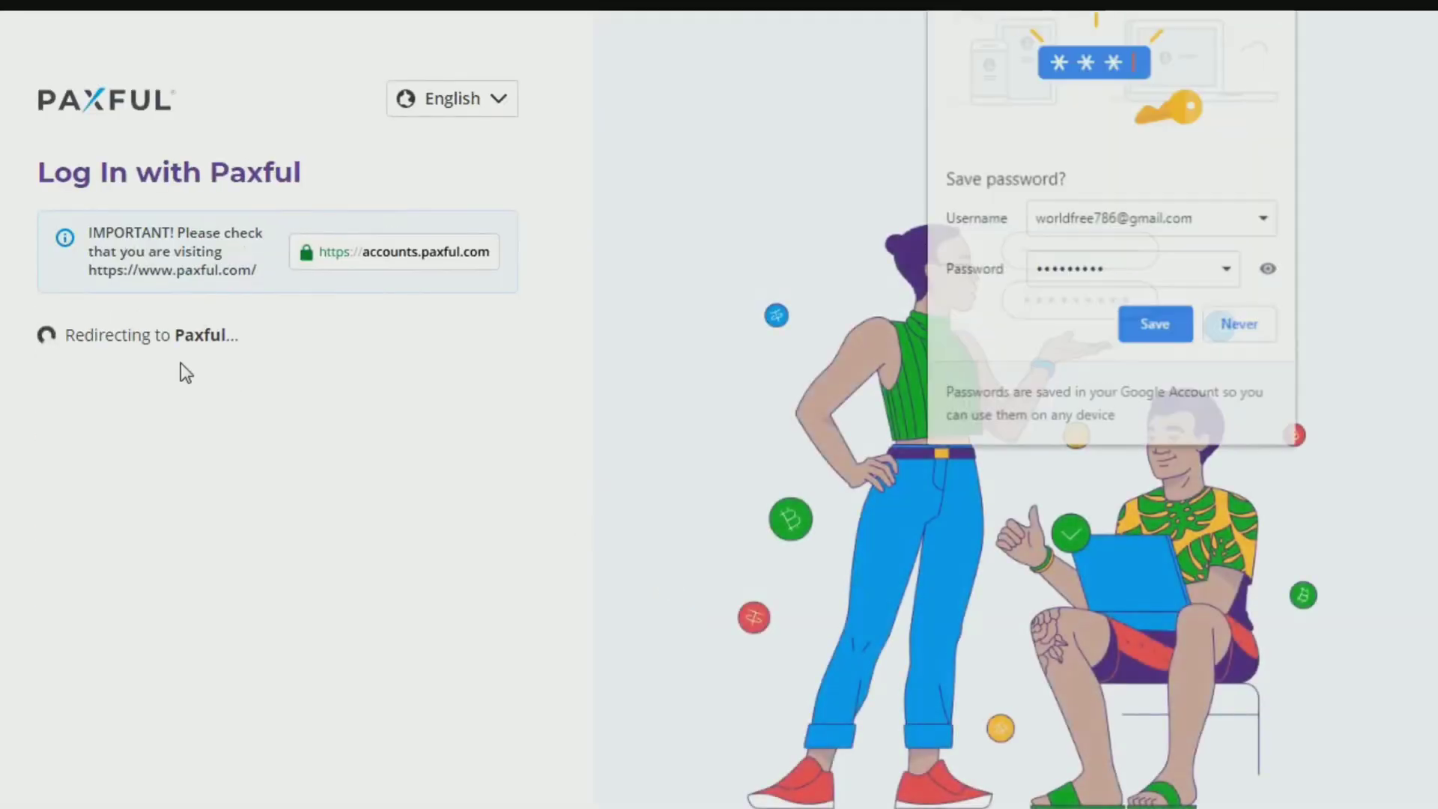
{"action": "left_click", "coordinate": [1241, 327]}
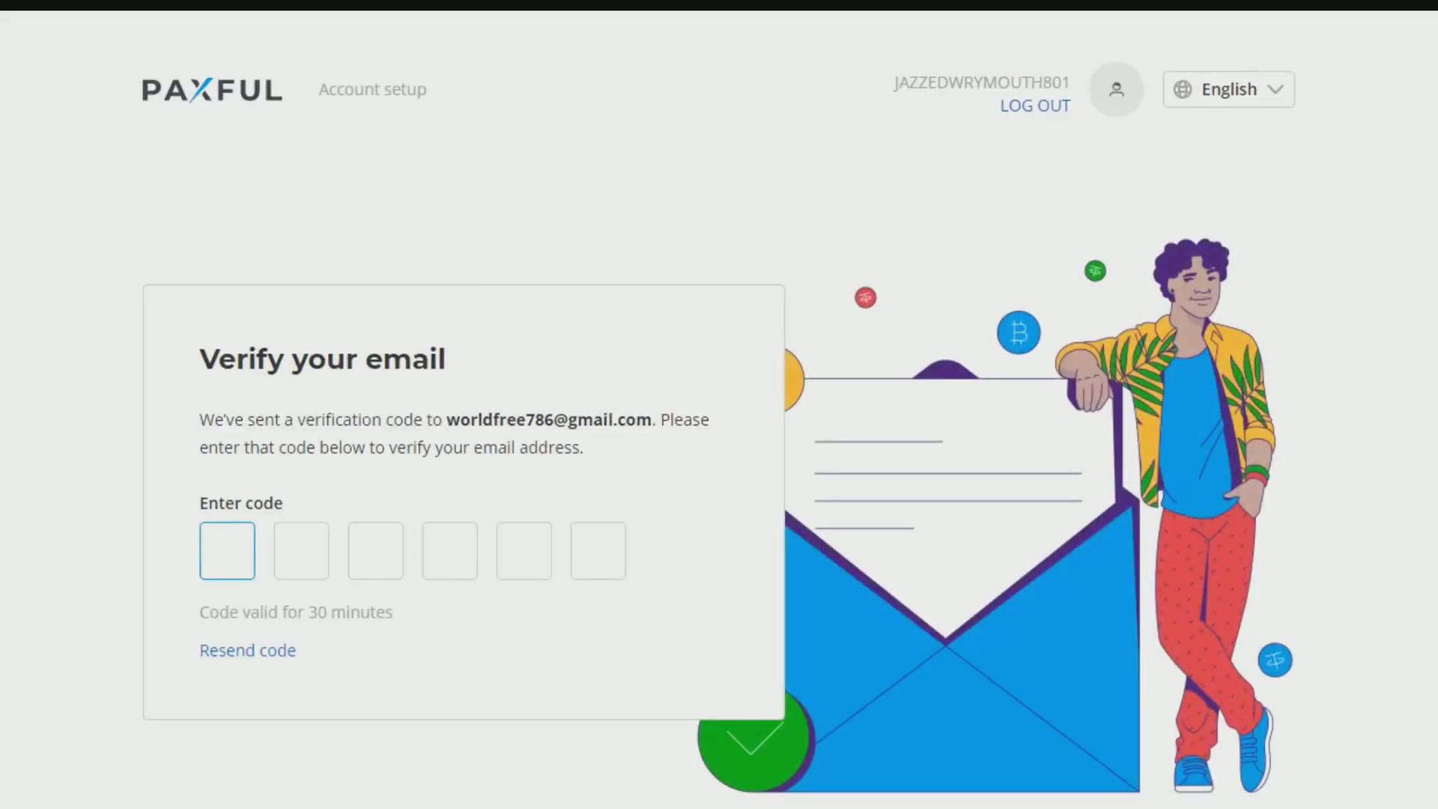
{"action": "key", "text": "ctrl+t"}
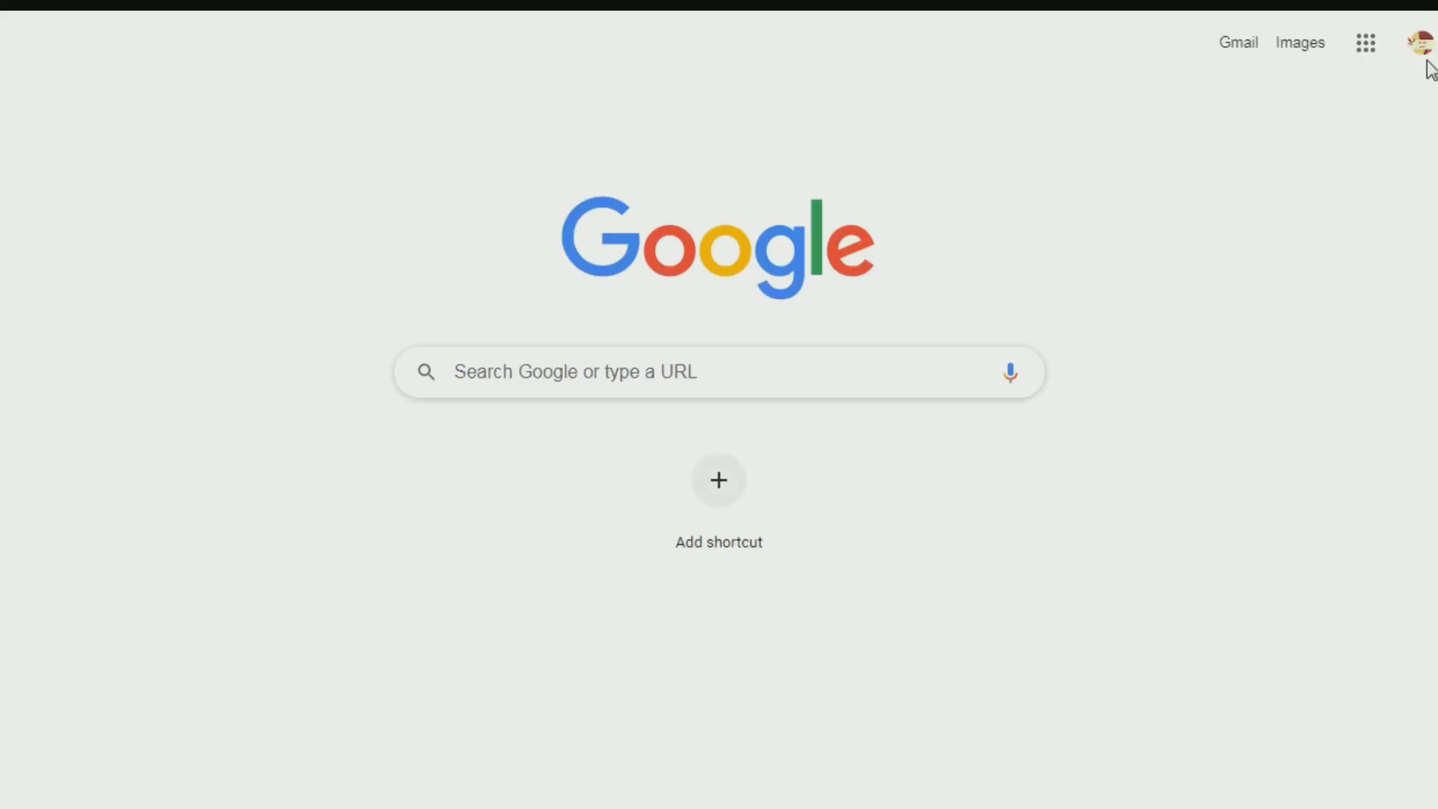
Step: Delete the four Team GCX emails and the DigiFinex announcement from the Gmail inbox
{"action": "left_click", "coordinate": [1417, 56]}
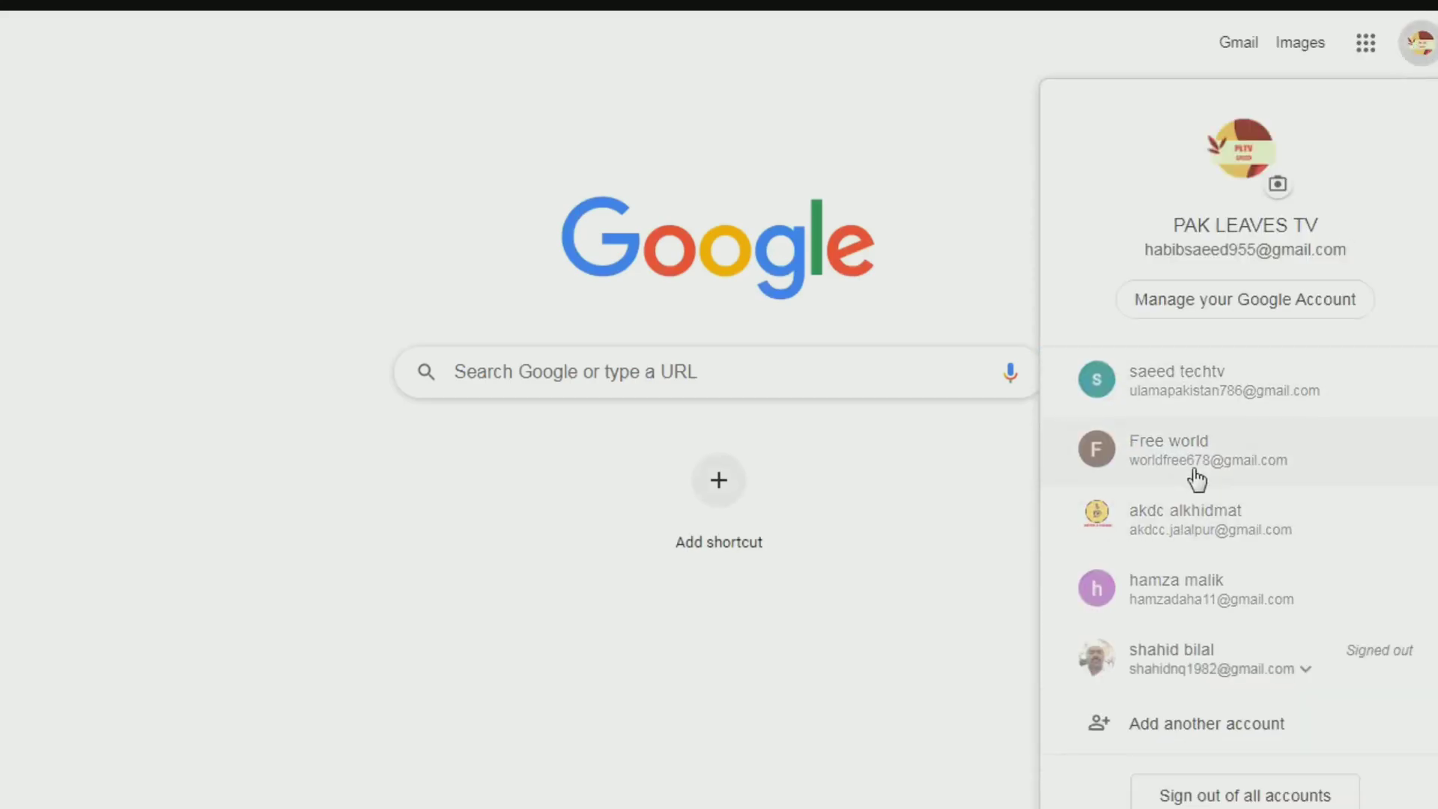
{"action": "key", "text": "Escape"}
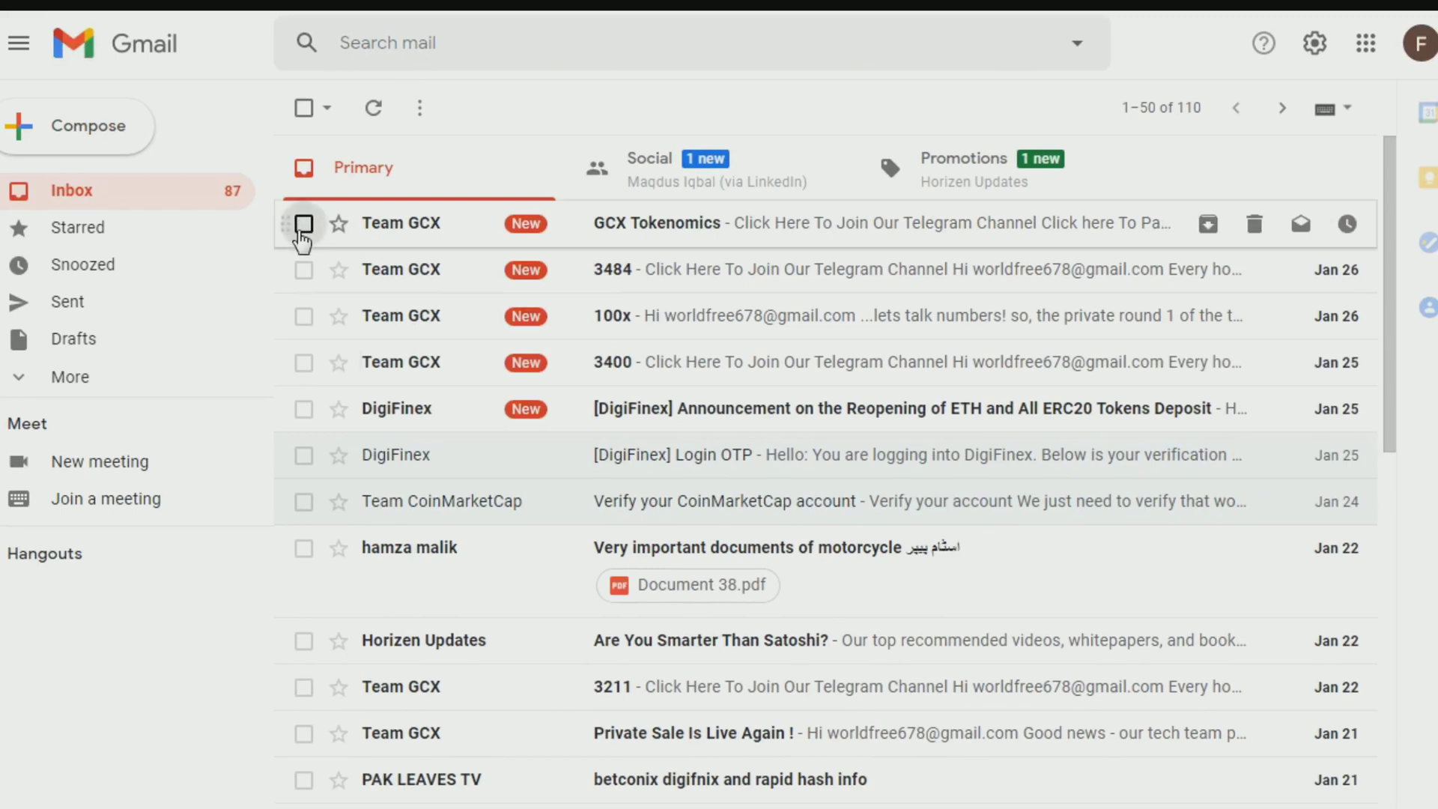
{"action": "left_click", "coordinate": [304, 224]}
{"action": "left_click", "coordinate": [303, 270]}
{"action": "left_click", "coordinate": [303, 316]}
{"action": "left_click", "coordinate": [303, 363]}
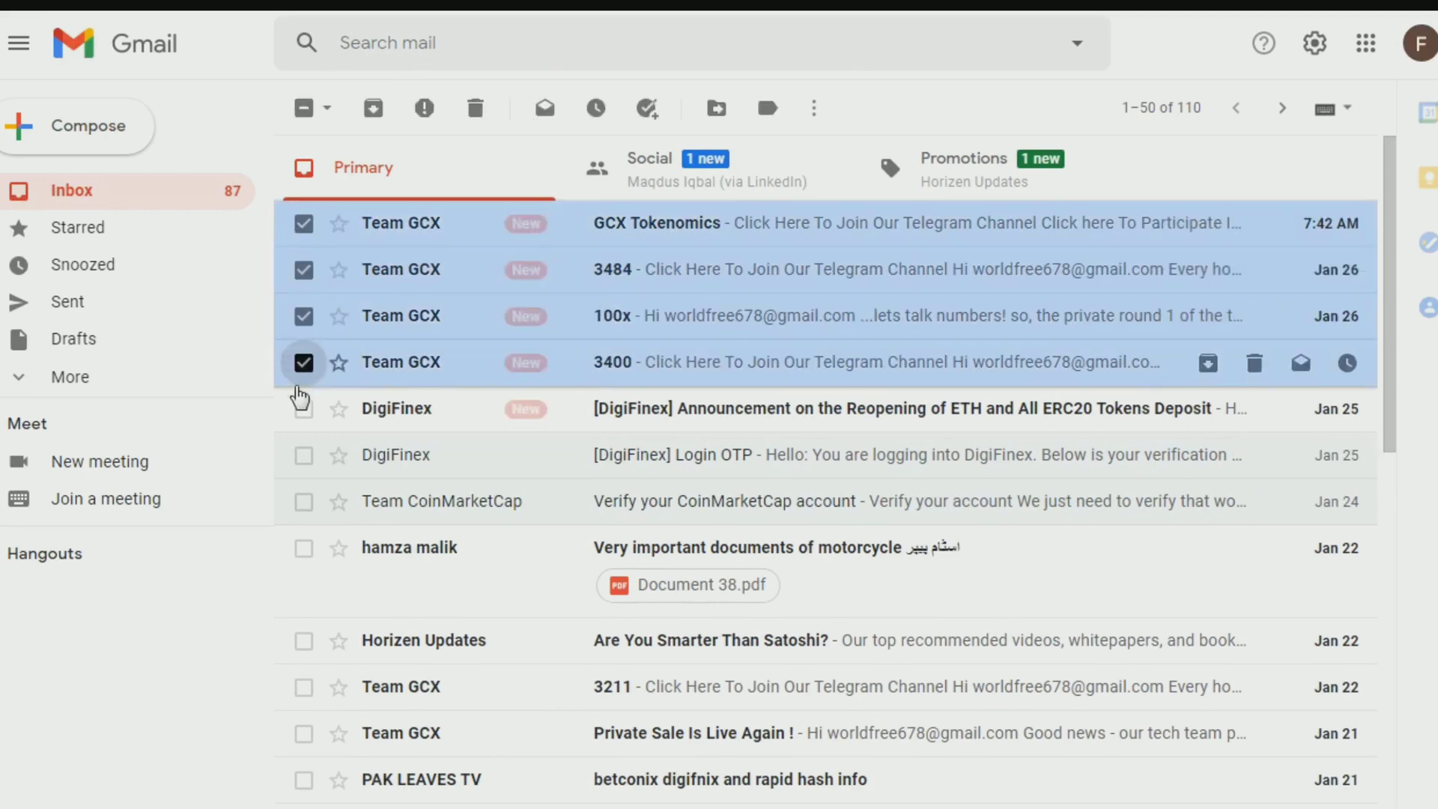
{"action": "left_click", "coordinate": [303, 409]}
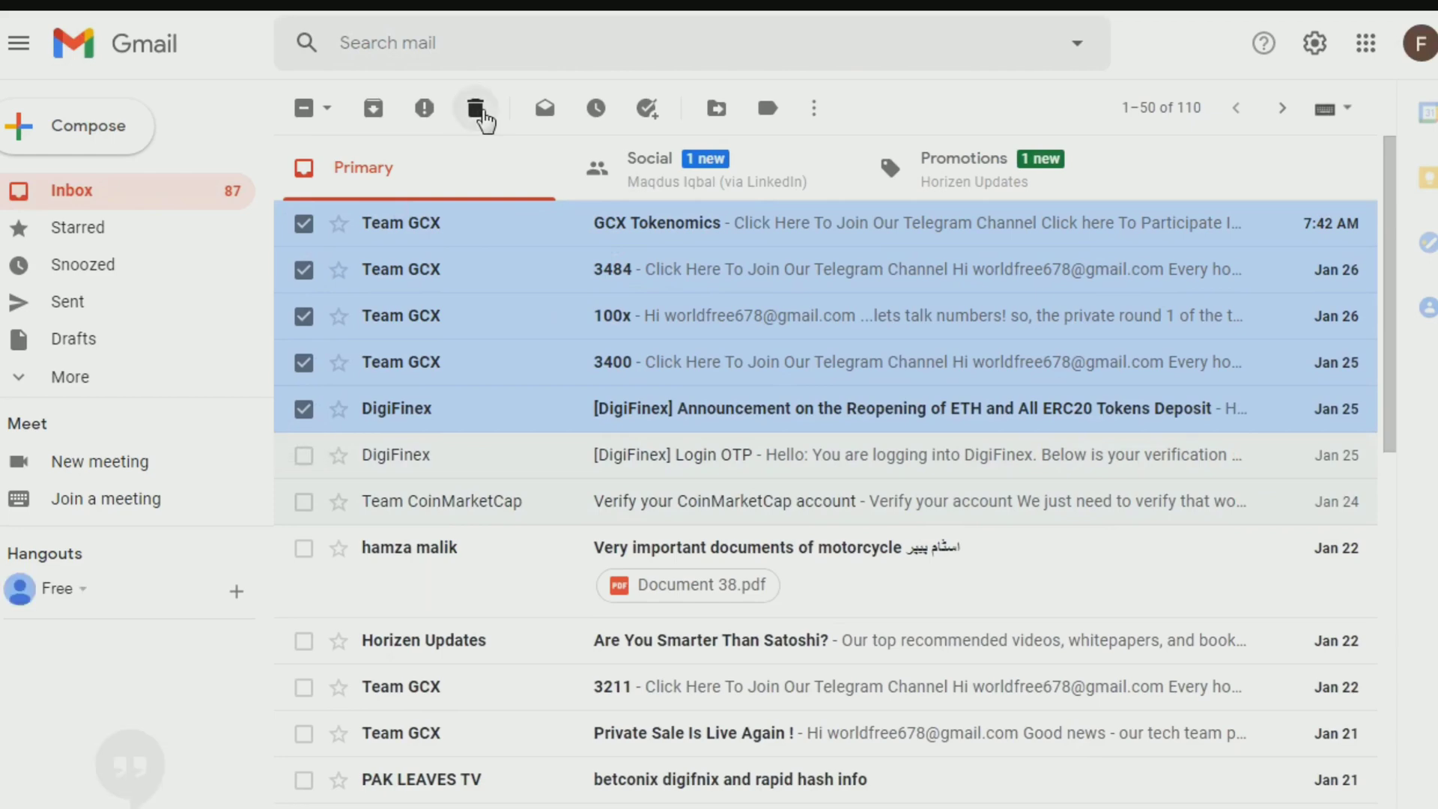
{"action": "left_click", "coordinate": [476, 109]}
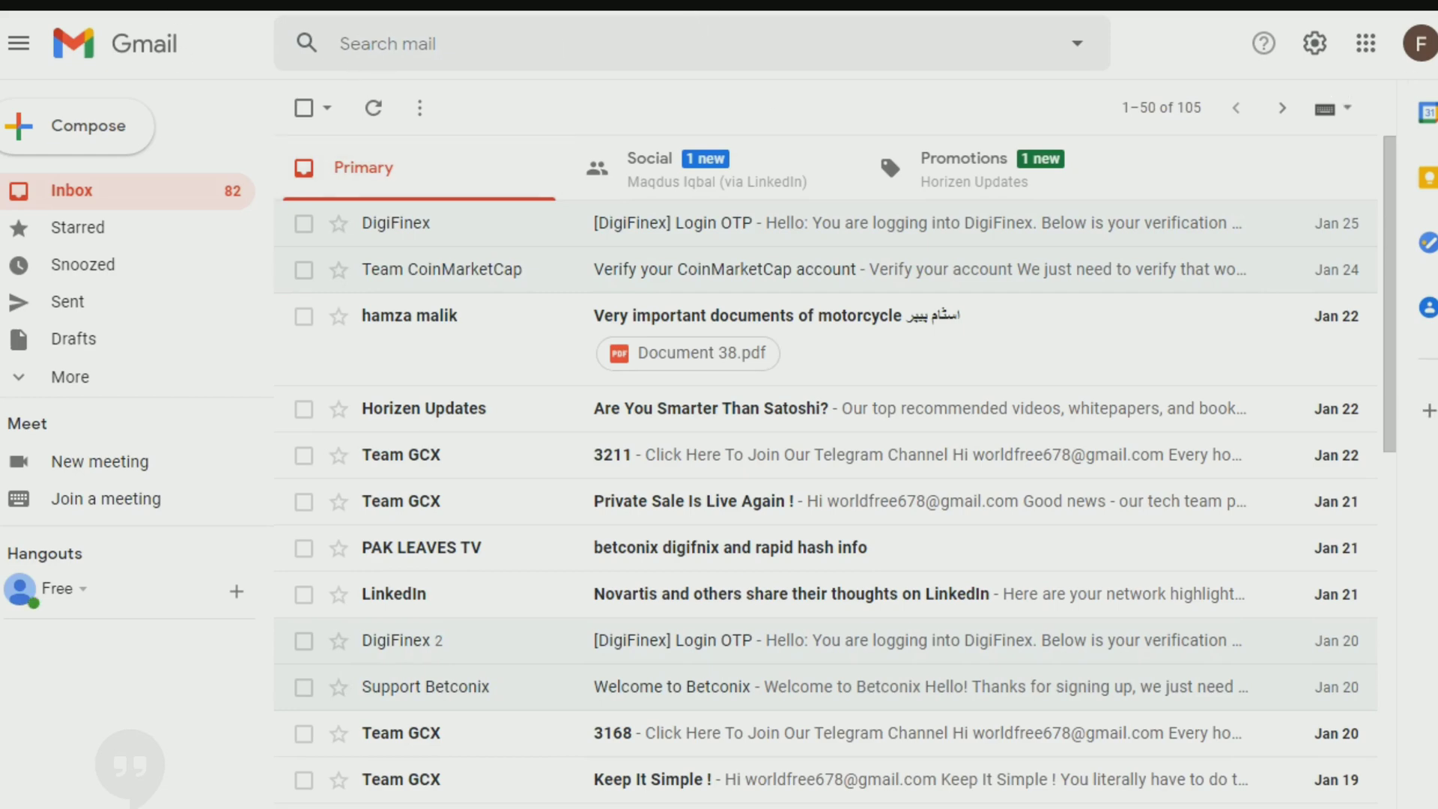
Step: Reload Gmail, switch accounts, read the Paxful verification code email, then return to Paxful
{"action": "left_click", "coordinate": [83, 4]}
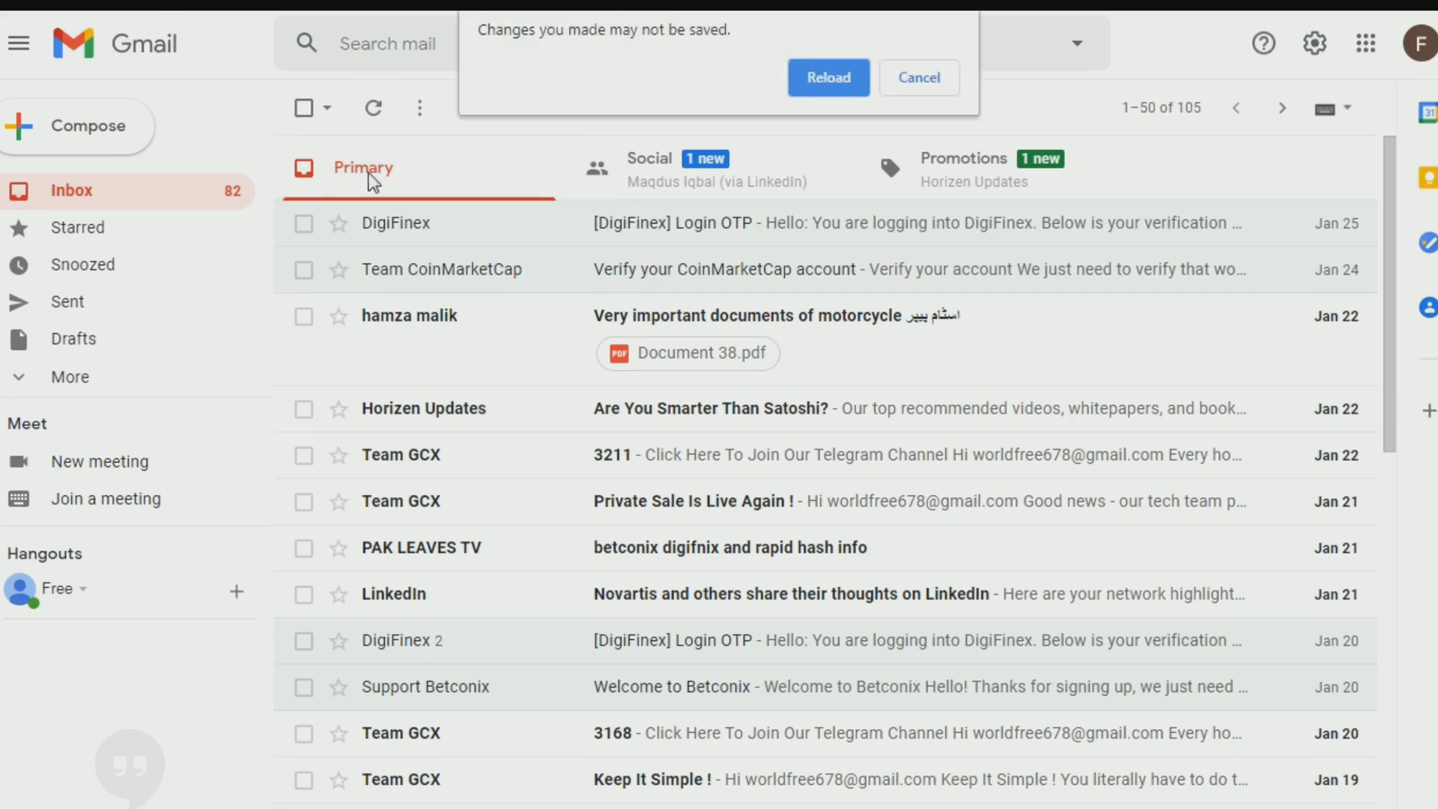
{"action": "left_click", "coordinate": [827, 75]}
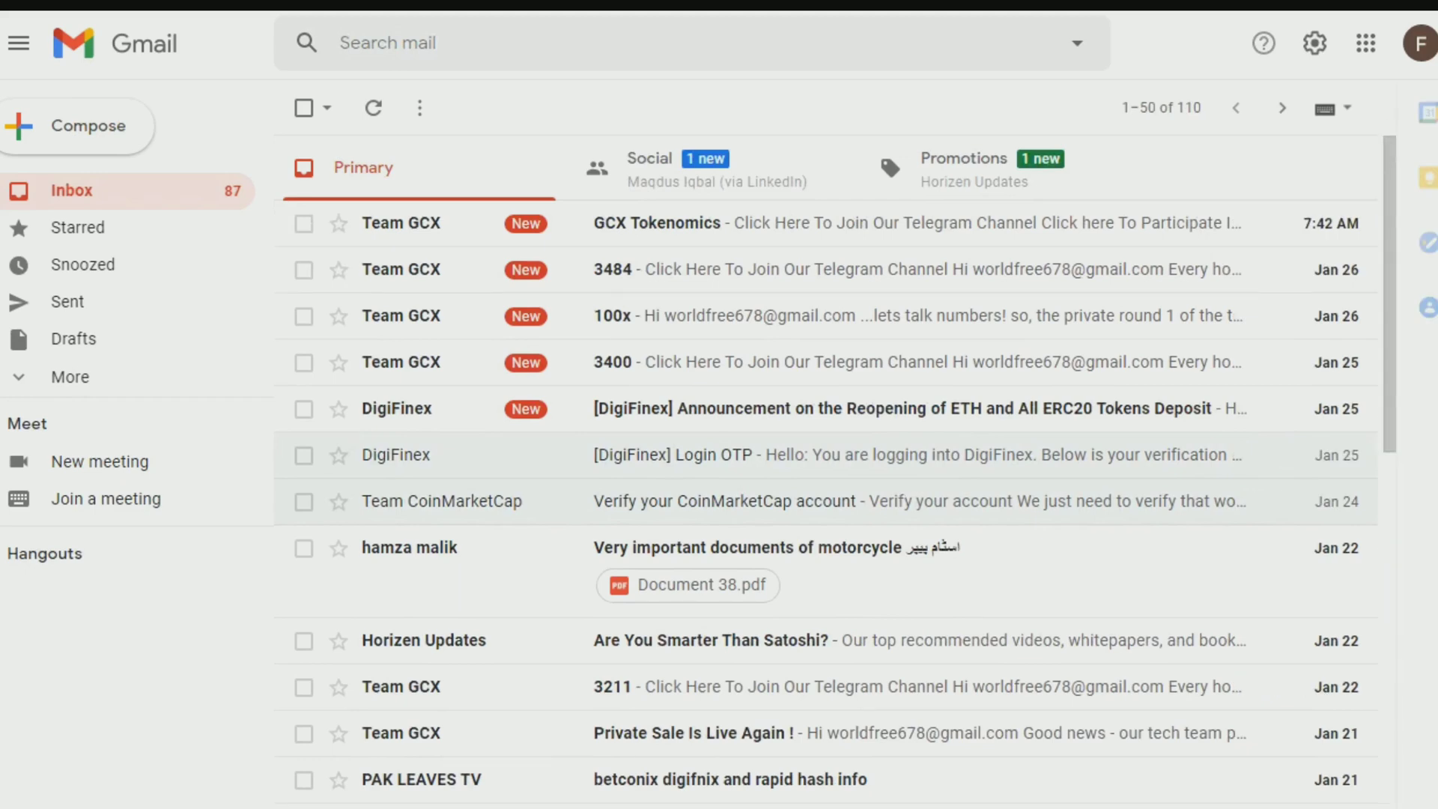
{"action": "left_click", "coordinate": [1420, 43]}
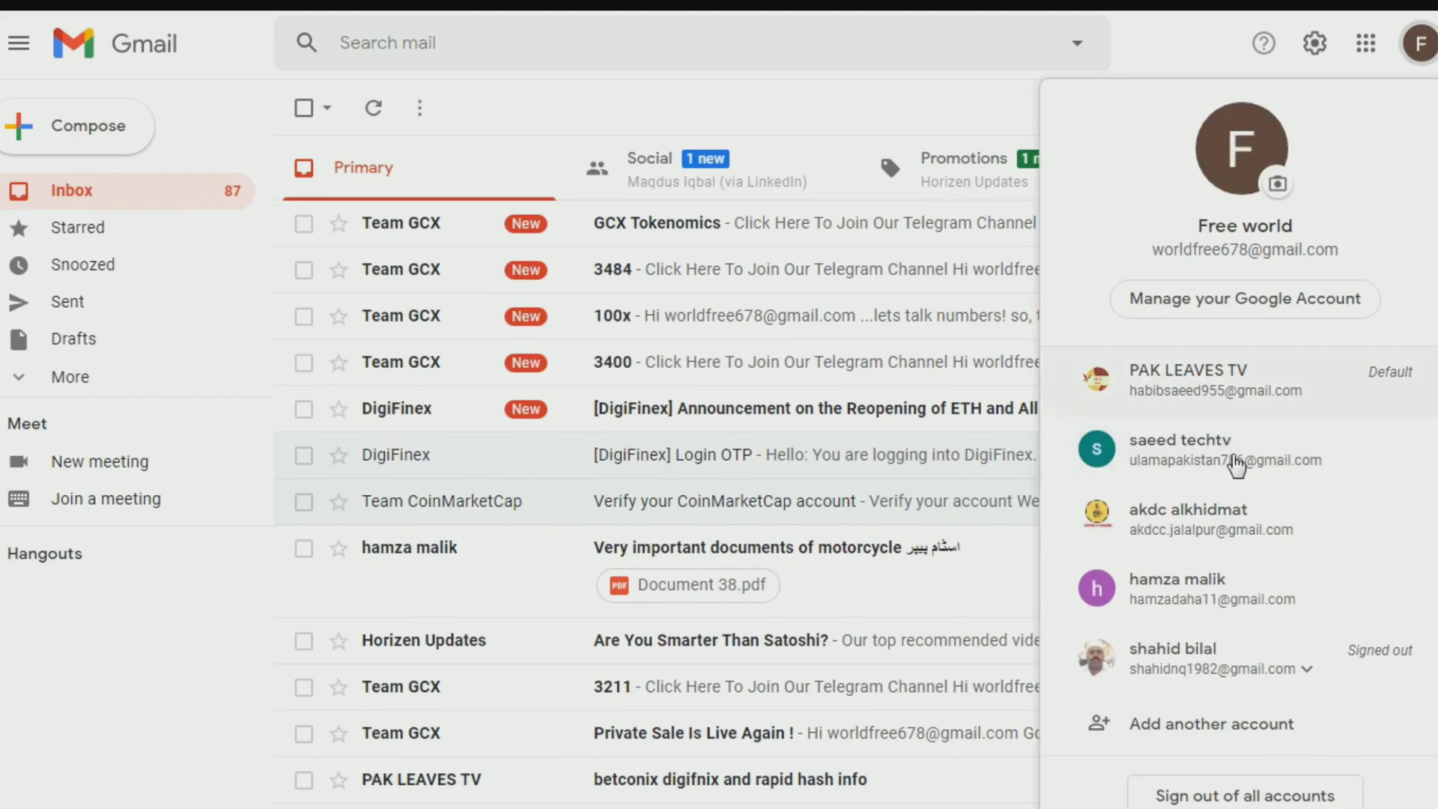
{"action": "left_click", "coordinate": [1211, 590]}
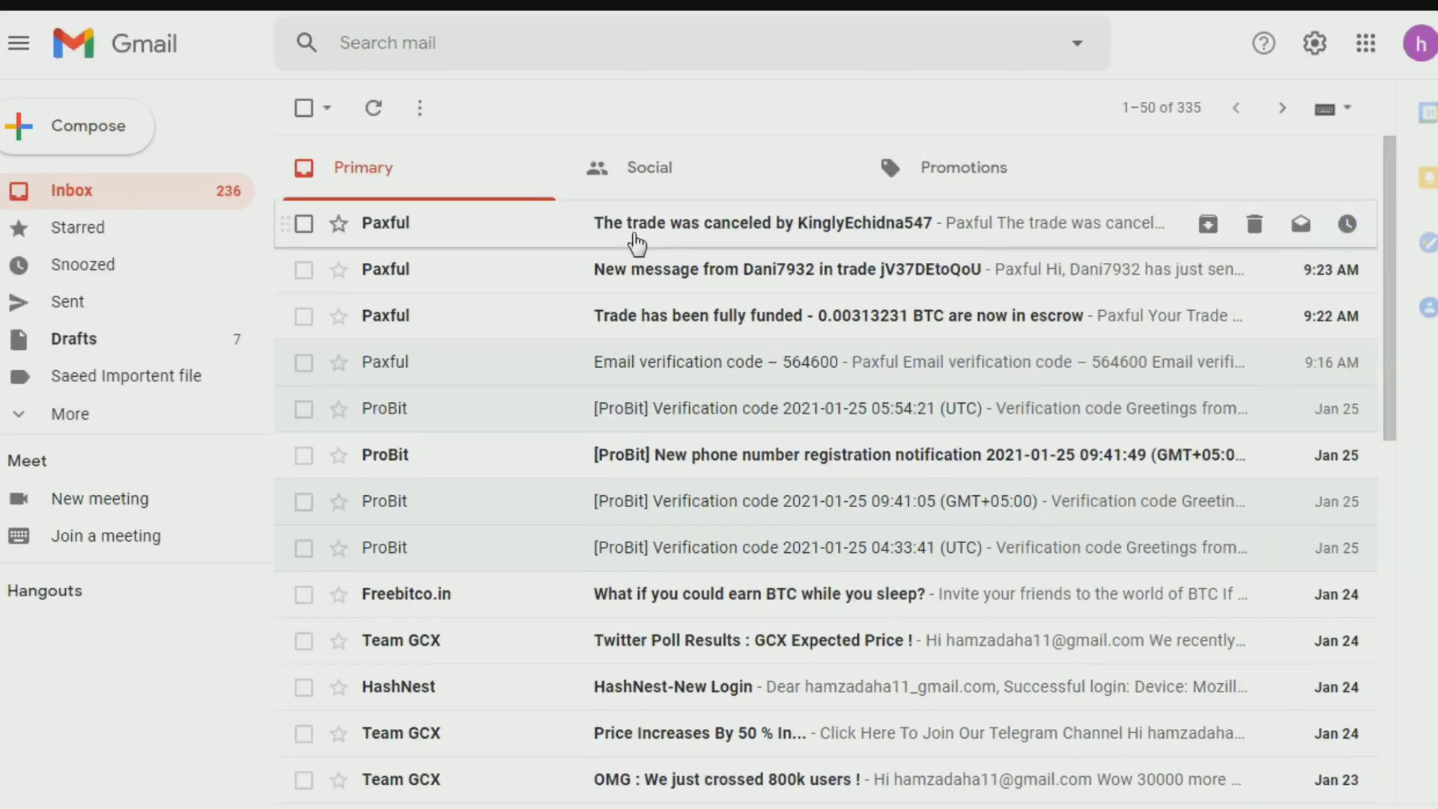
{"action": "left_click", "coordinate": [653, 374]}
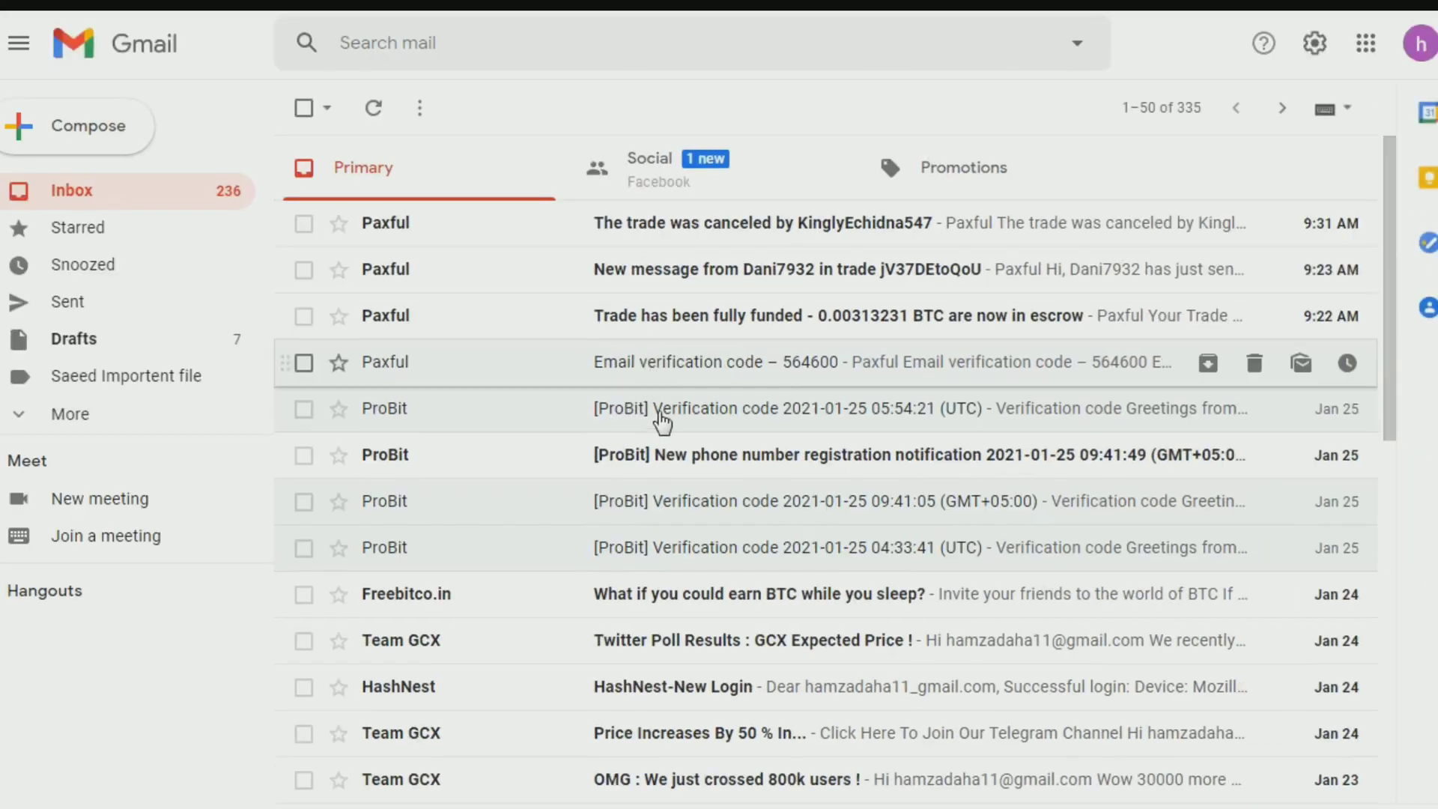
{"action": "scroll", "coordinate": [811, 220], "scroll_direction": "down", "scroll_amount": 5}
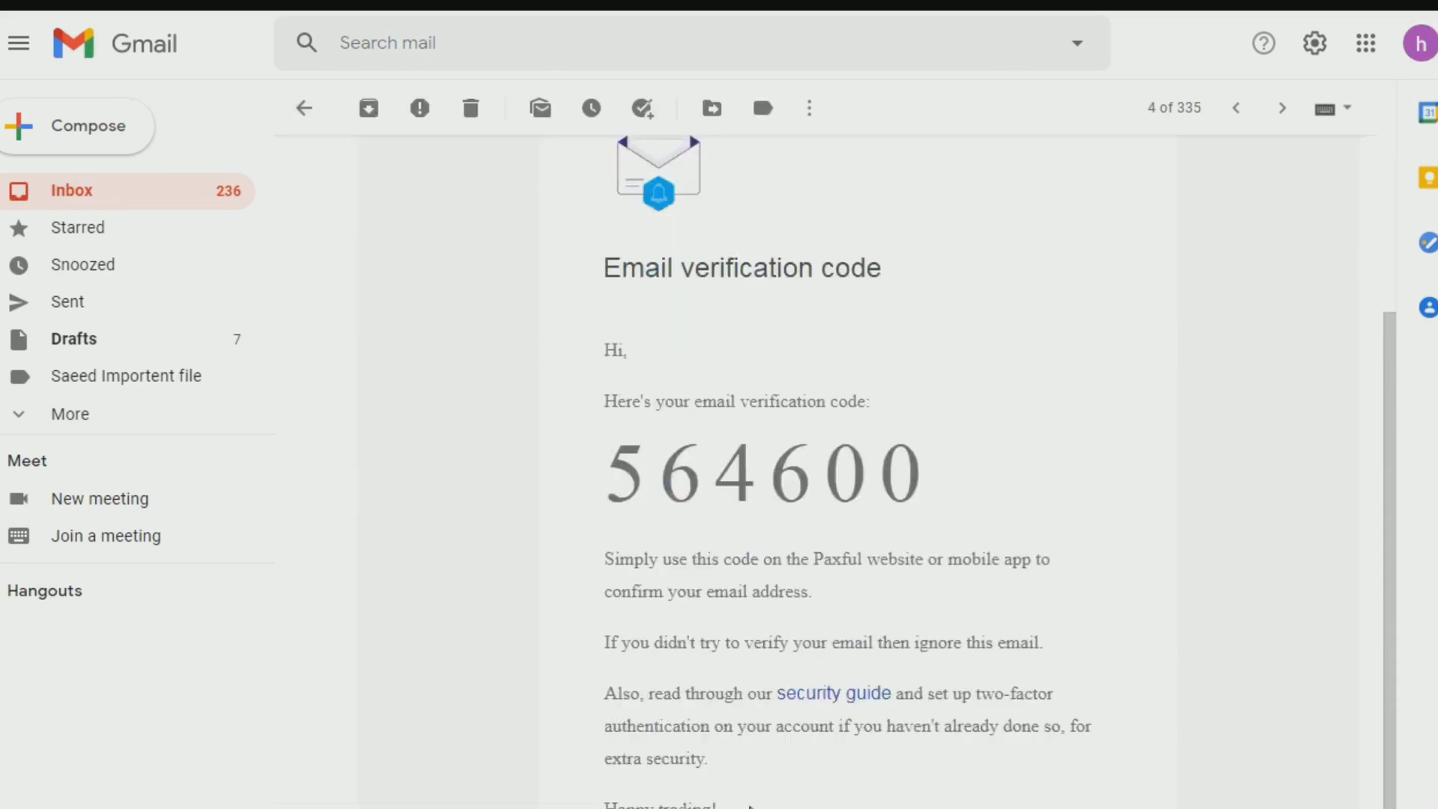
{"action": "left_click", "coordinate": [494, 4]}
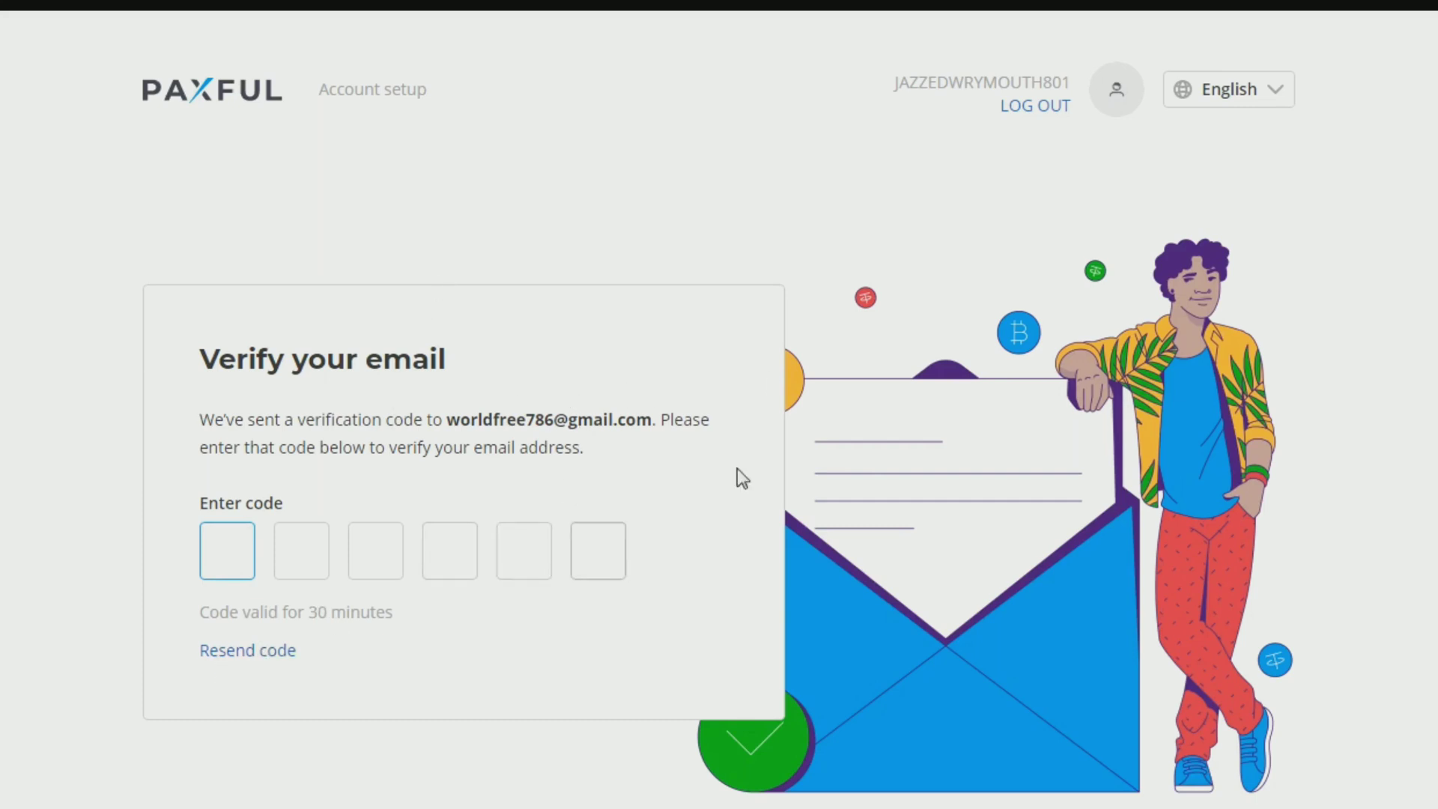
Step: Sign out of the new account and log back in with saved credentials, passing the slide puzzle
{"action": "left_click", "coordinate": [1046, 108]}
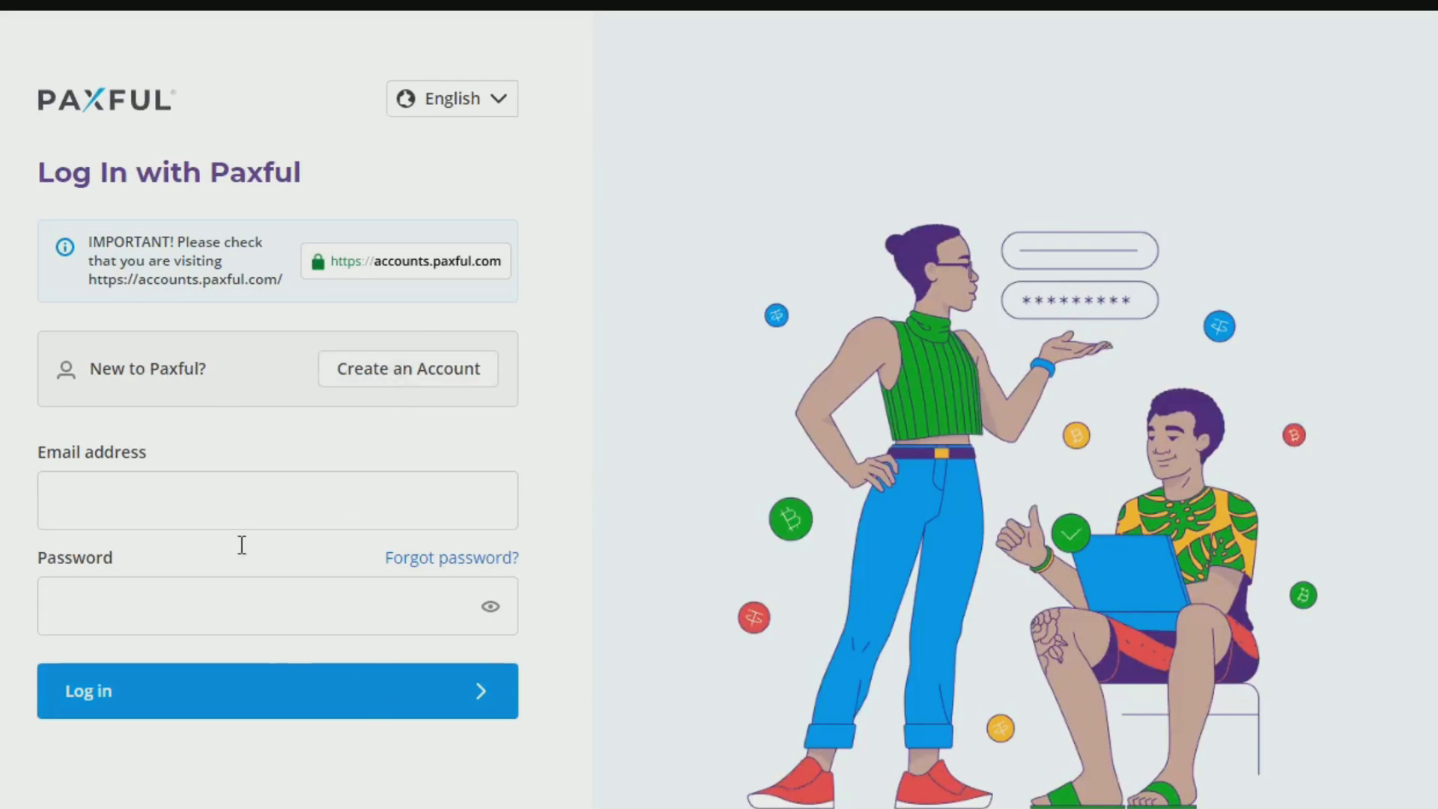
{"action": "left_click", "coordinate": [209, 500]}
{"action": "left_click", "coordinate": [205, 569]}
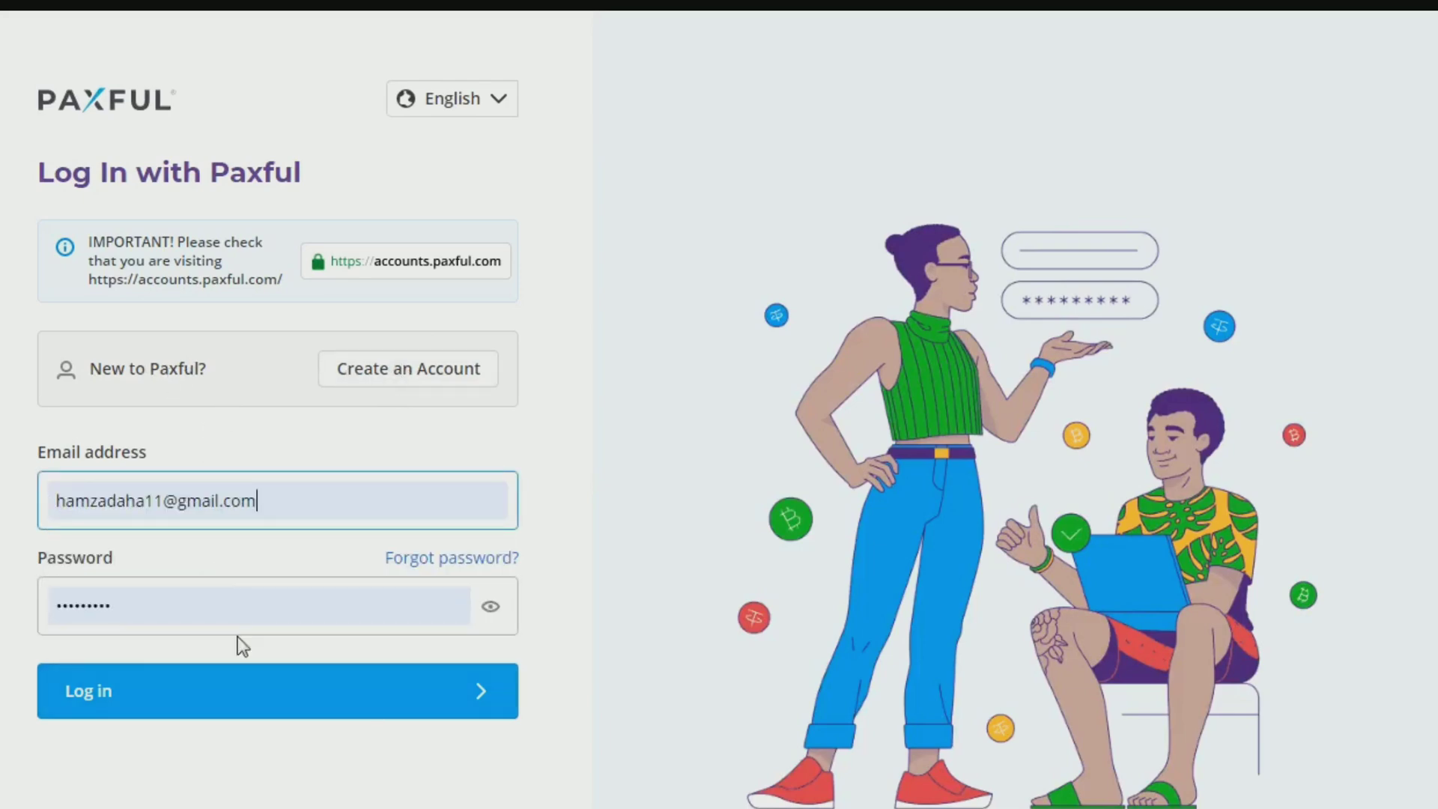
{"action": "left_click", "coordinate": [267, 690]}
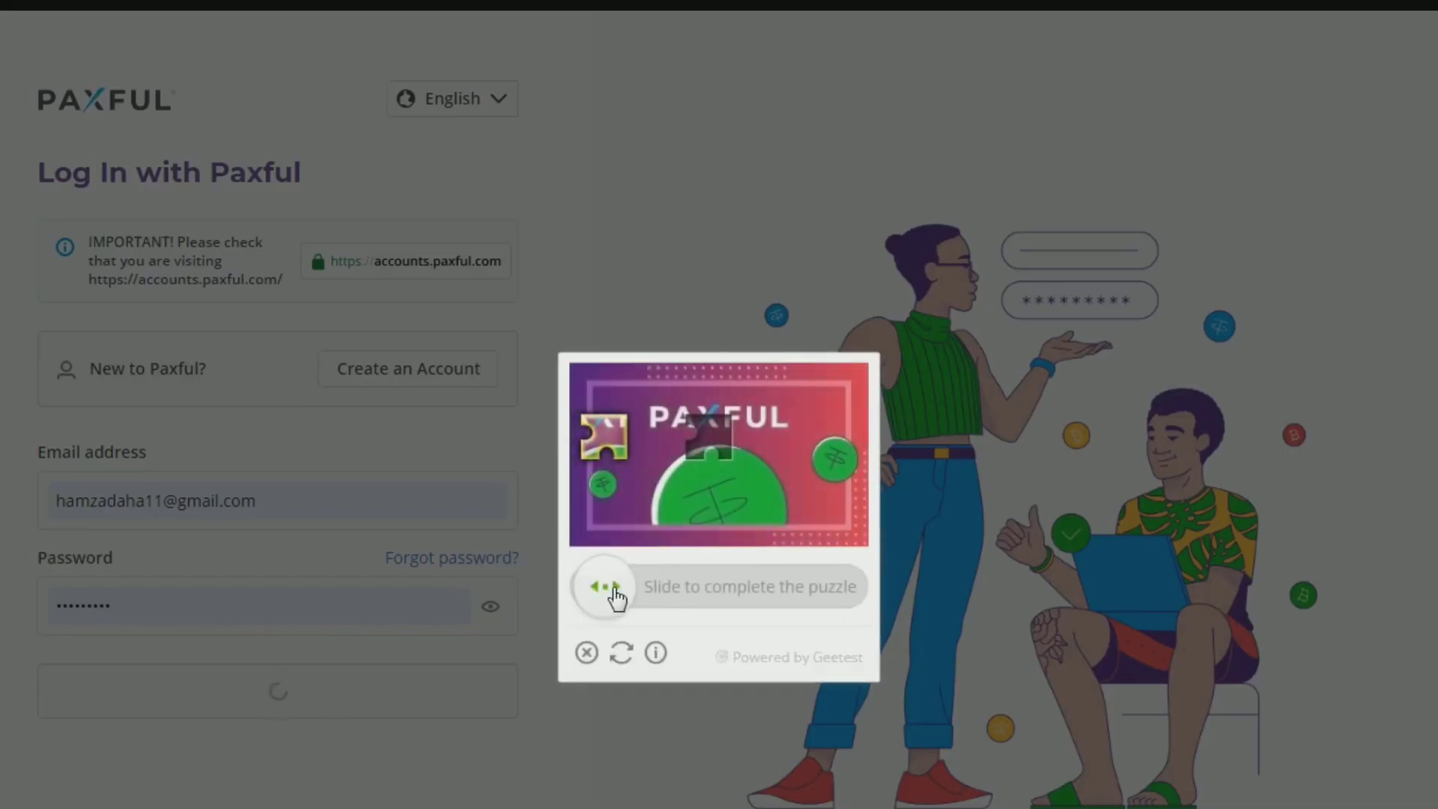
{"action": "left_click_drag", "start_coordinate": [615, 597], "coordinate": [720, 599]}
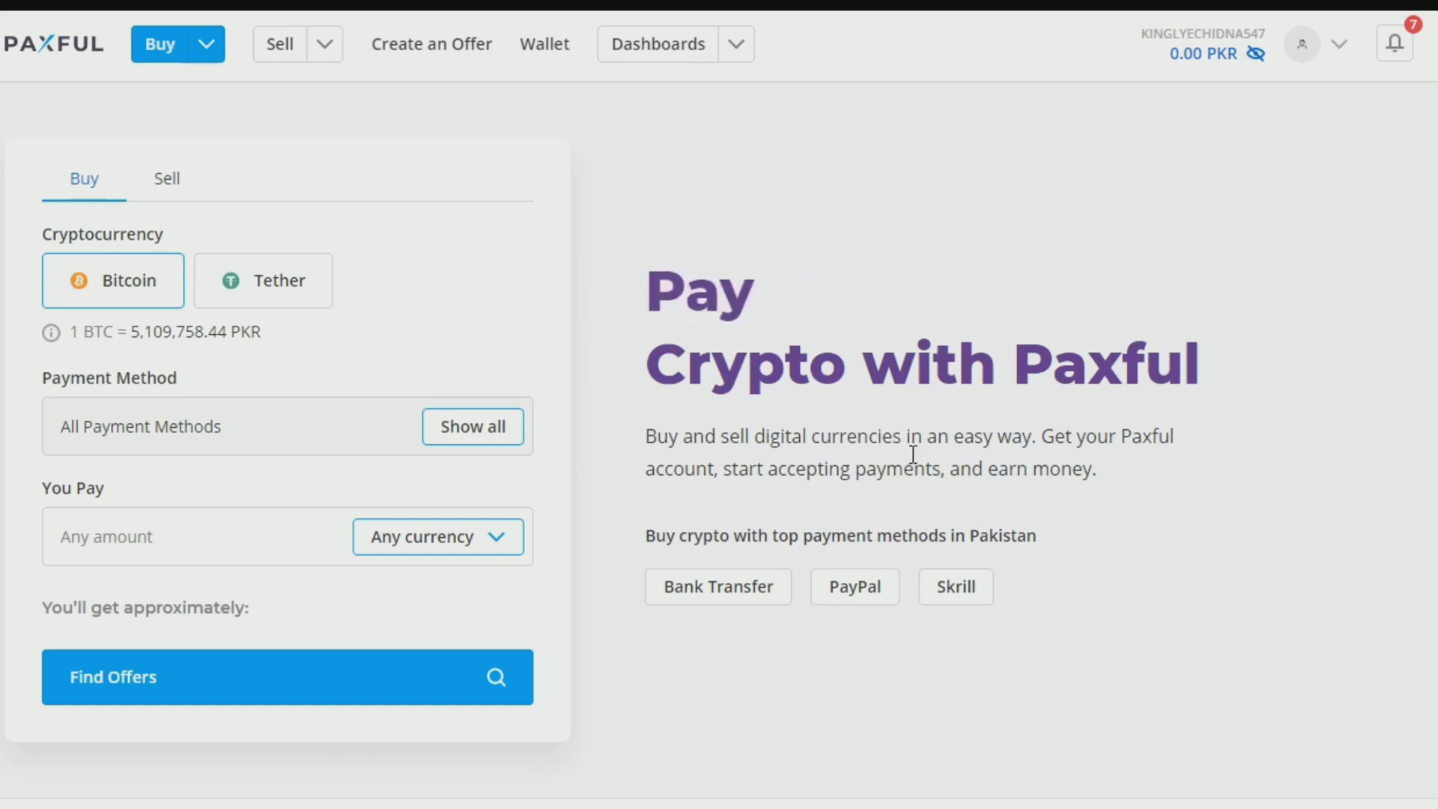
Step: Browse the Bitcoin buy offers and open the meezan easypaisa bank-transfer offer
{"action": "left_click", "coordinate": [166, 54]}
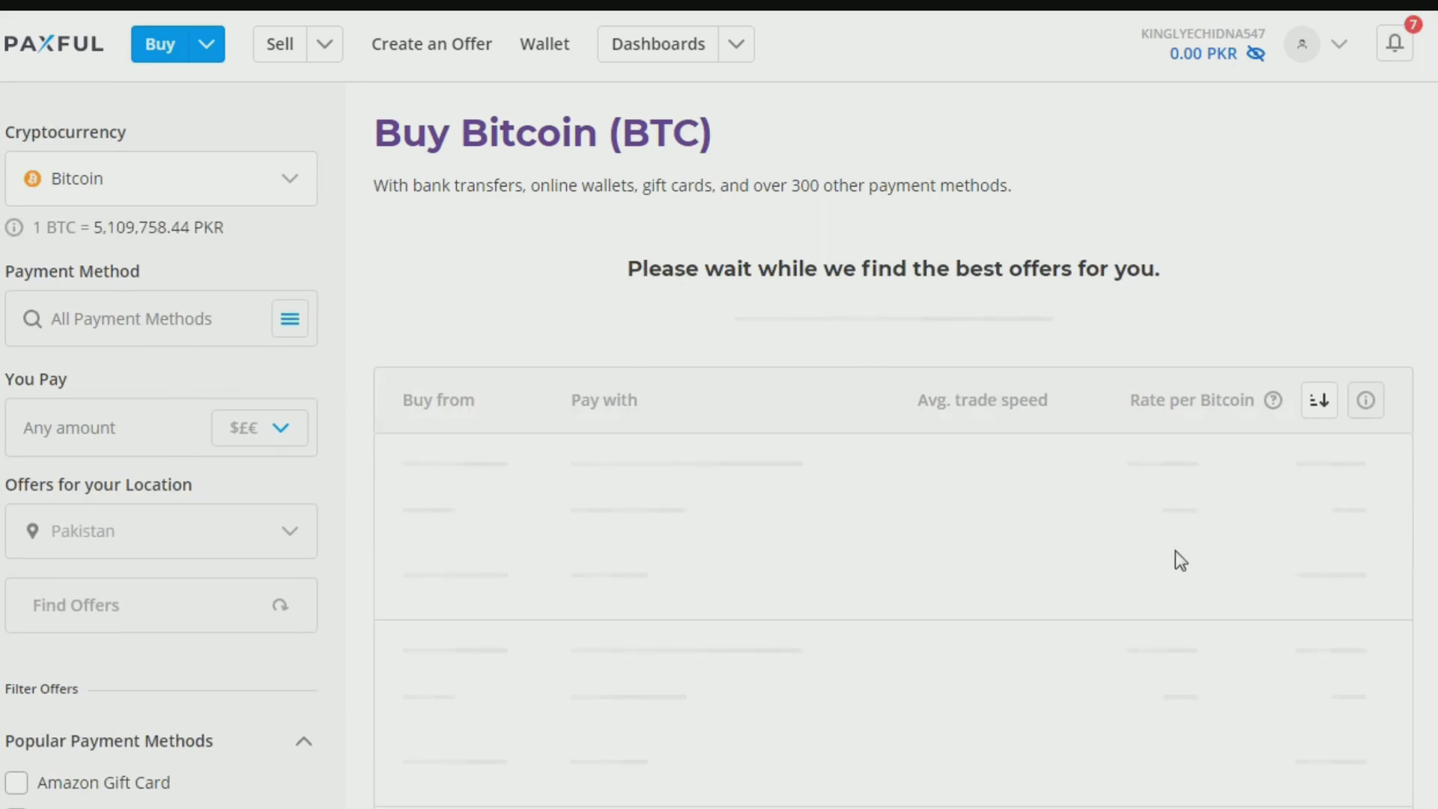
{"action": "scroll", "coordinate": [992, 606], "scroll_direction": "down", "scroll_amount": 9}
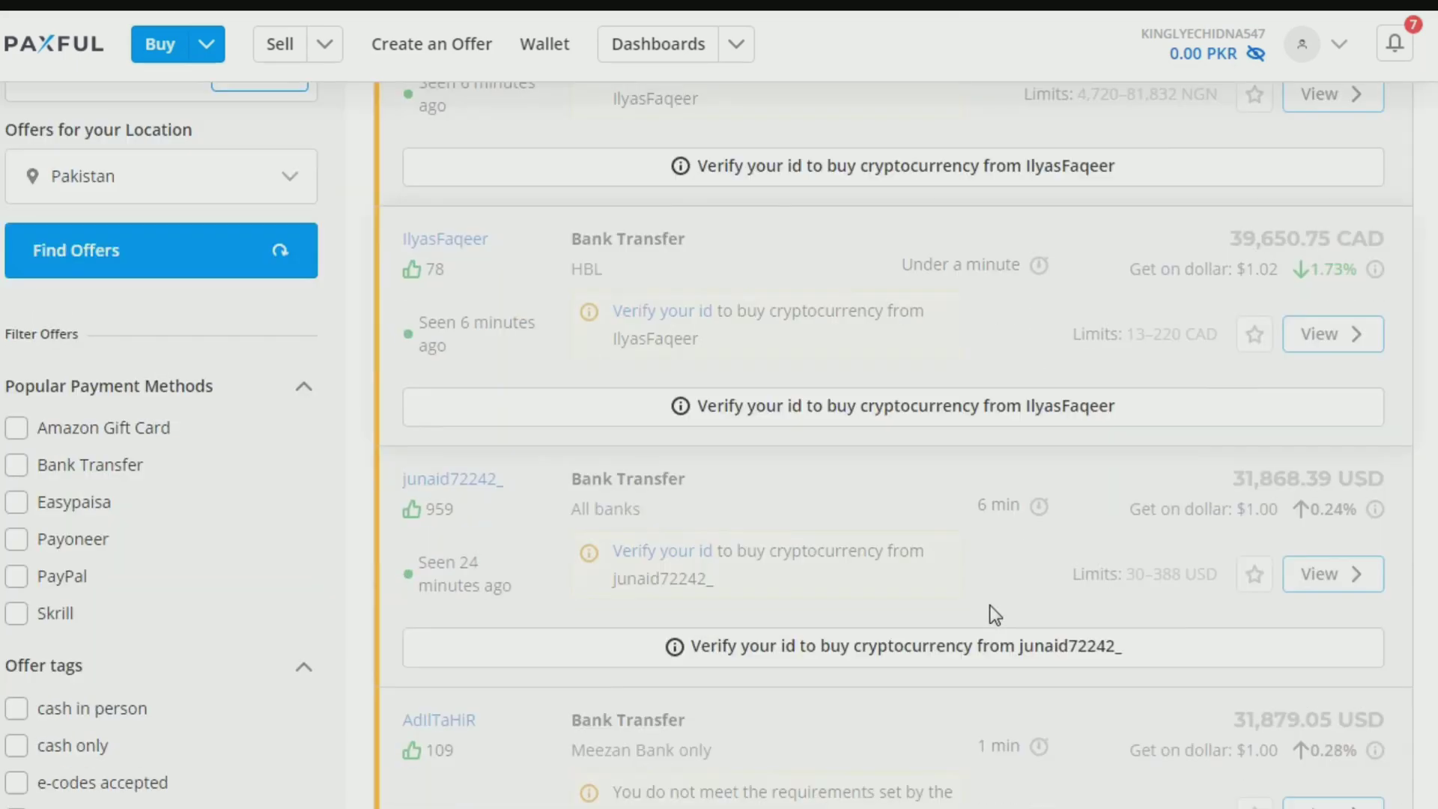
{"action": "scroll", "coordinate": [1360, 696], "scroll_direction": "down", "scroll_amount": 12}
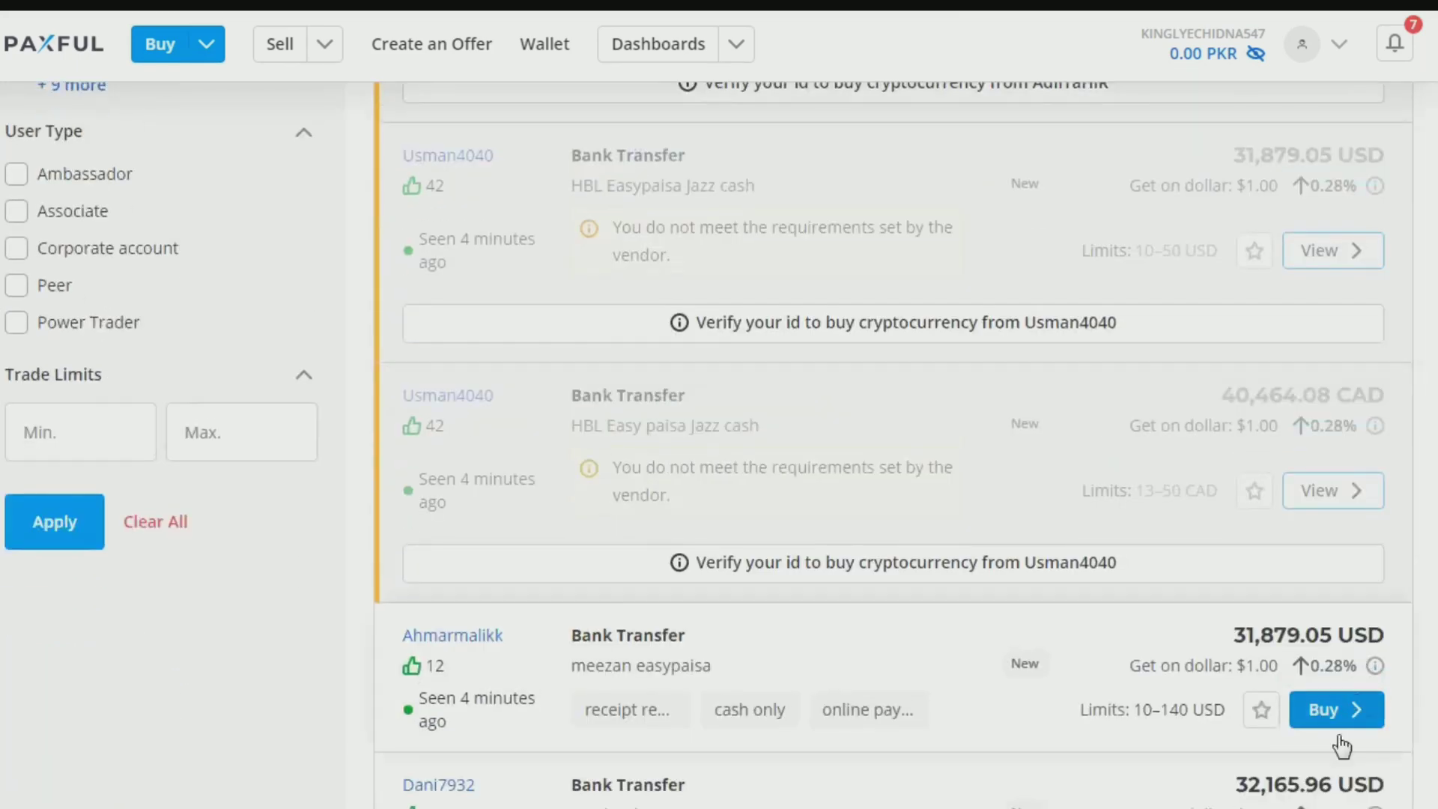
{"action": "scroll", "coordinate": [1239, 504], "scroll_direction": "up", "scroll_amount": 4}
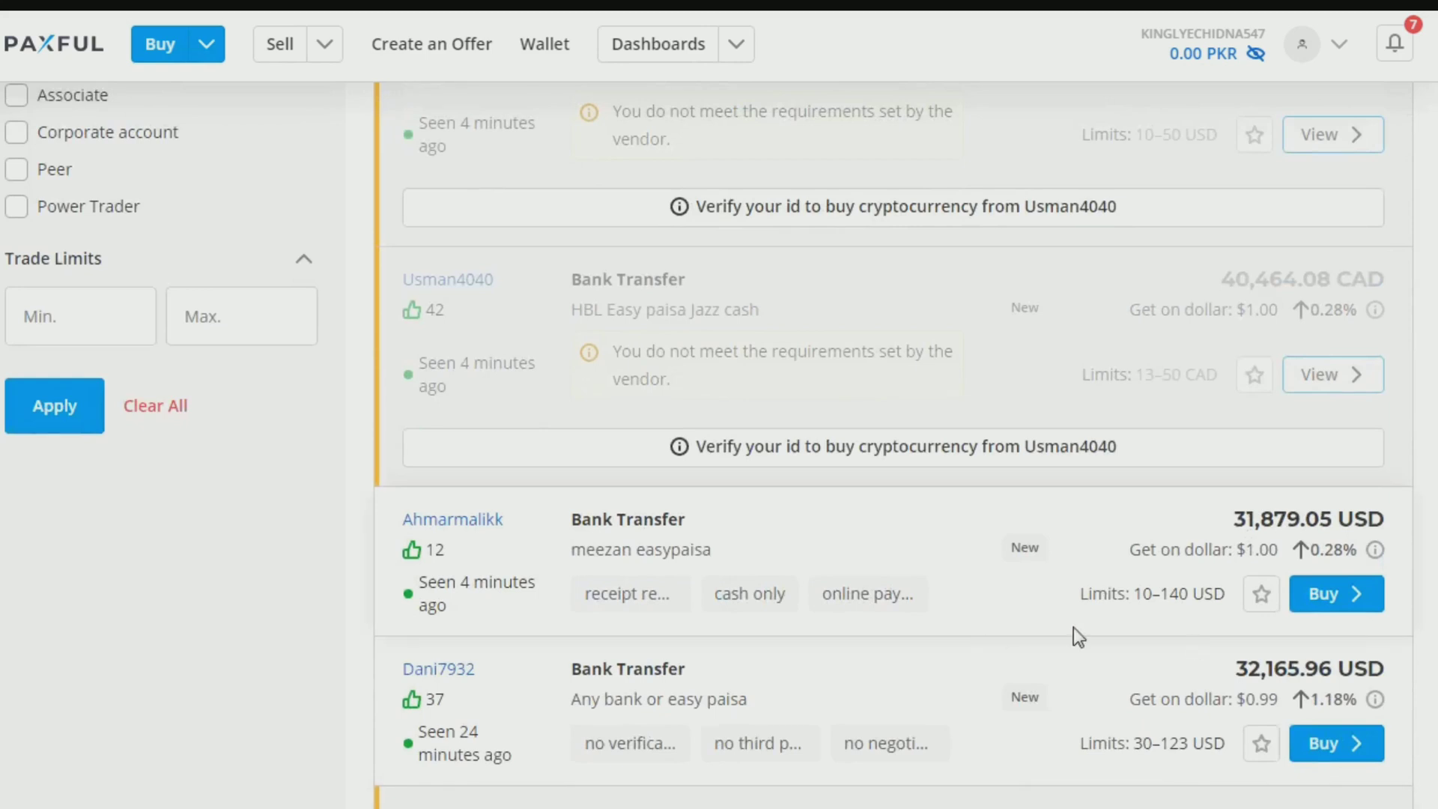
{"action": "mouse_move", "coordinate": [746, 599]}
{"action": "left_click_drag", "start_coordinate": [605, 556], "coordinate": [572, 555]}
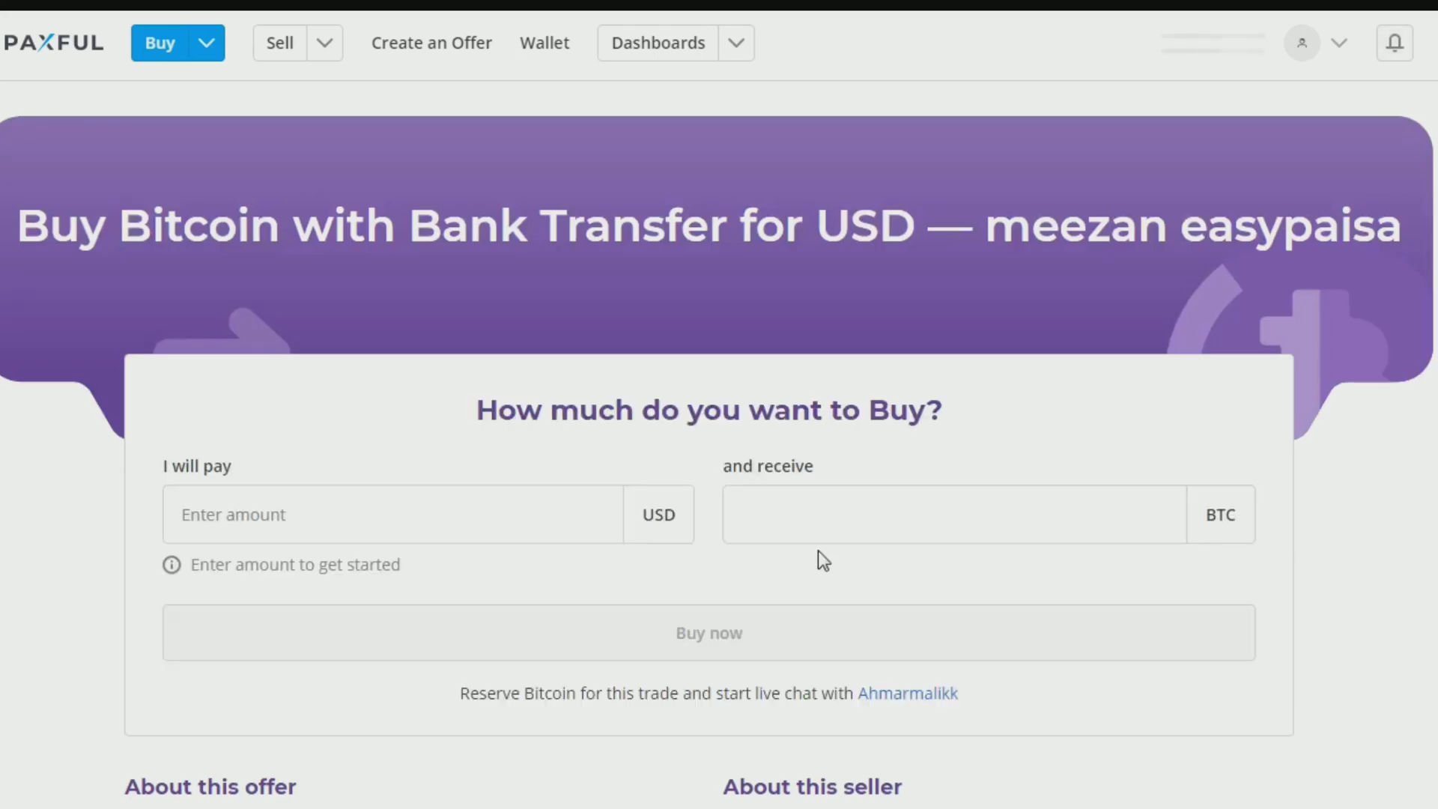
{"action": "scroll", "coordinate": [818, 551], "scroll_direction": "down", "scroll_amount": 3}
Step: Enter 100 USD as the payment and copy the resulting 0.00313686 BTC amount
{"action": "left_click", "coordinate": [295, 284]}
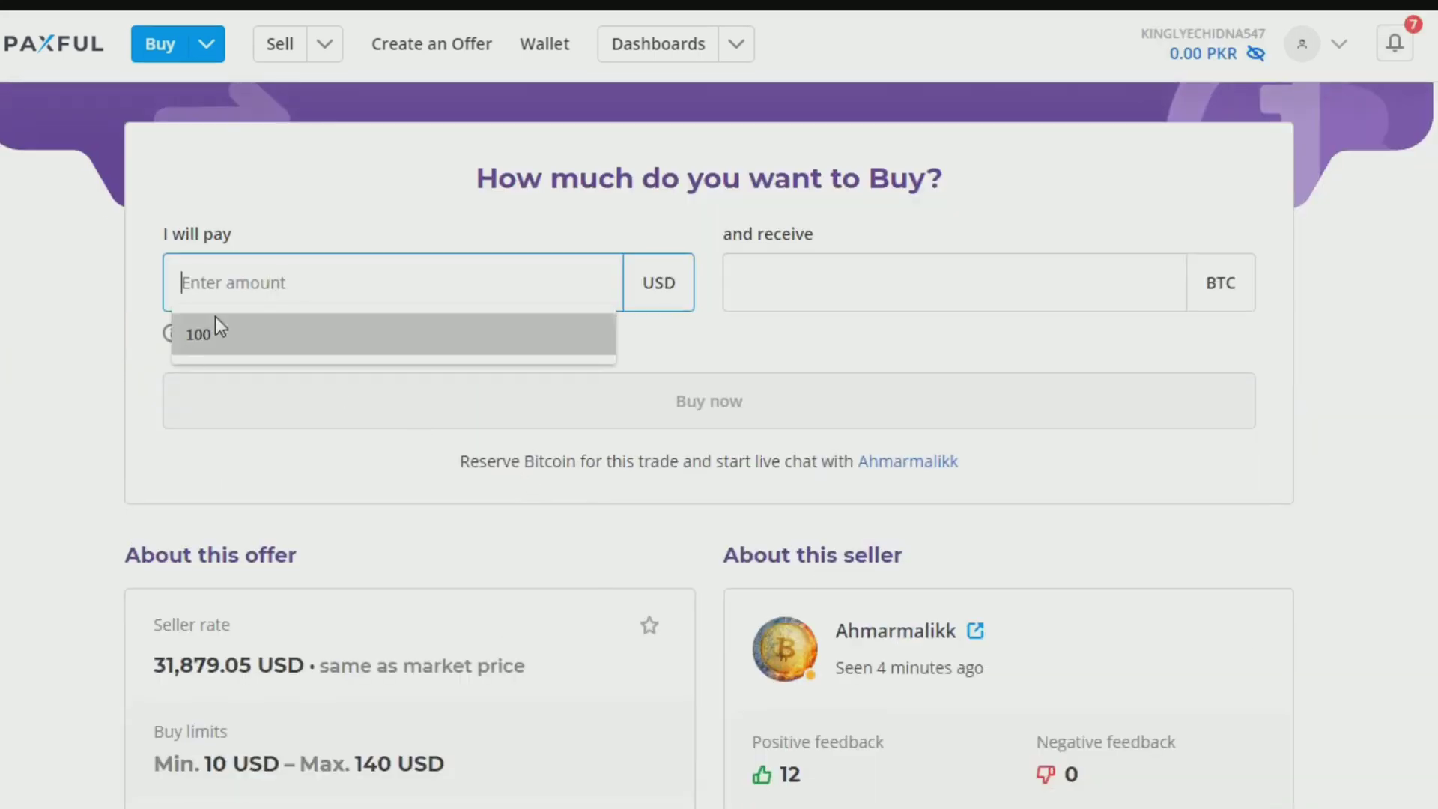
{"action": "left_click", "coordinate": [210, 345]}
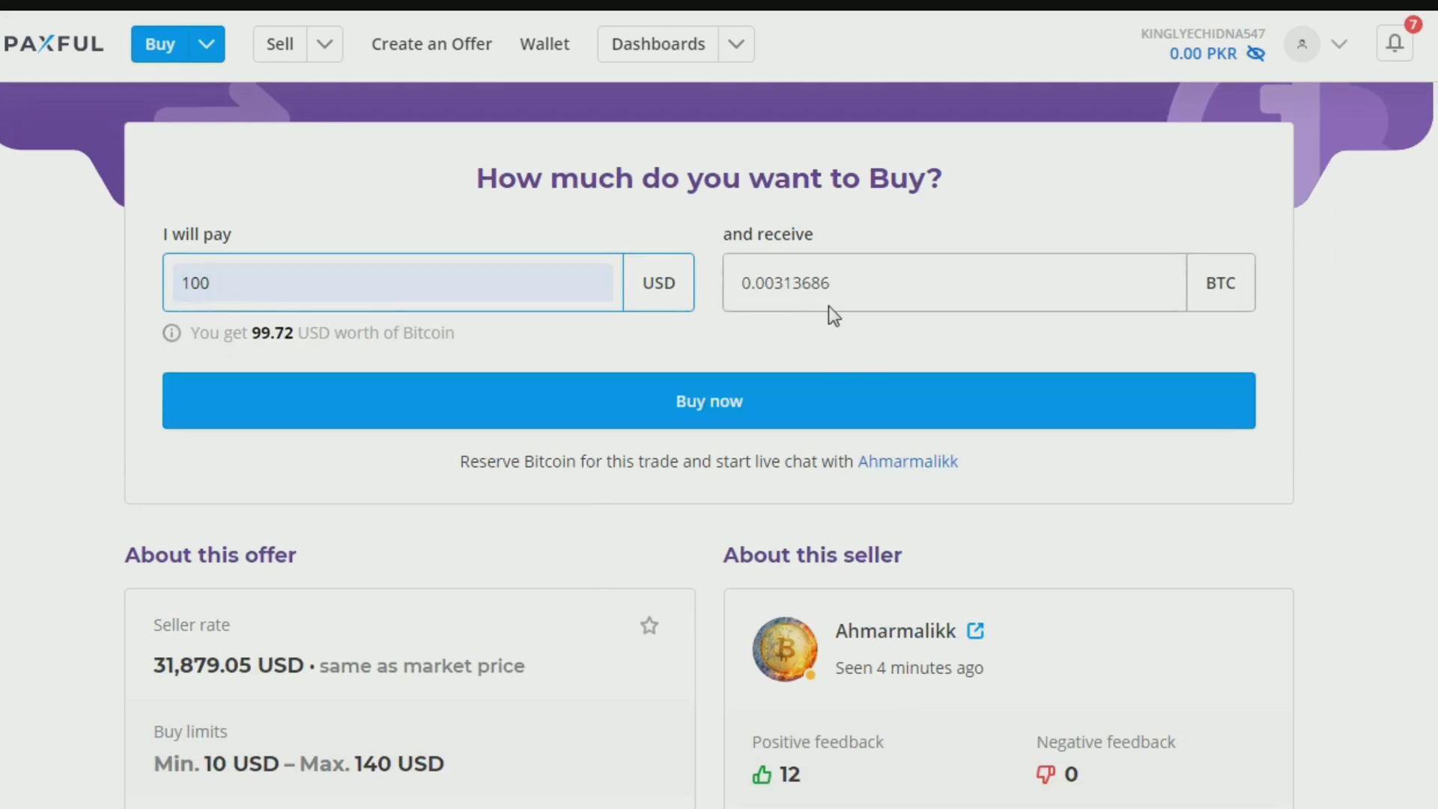
{"action": "double_click", "coordinate": [775, 288]}
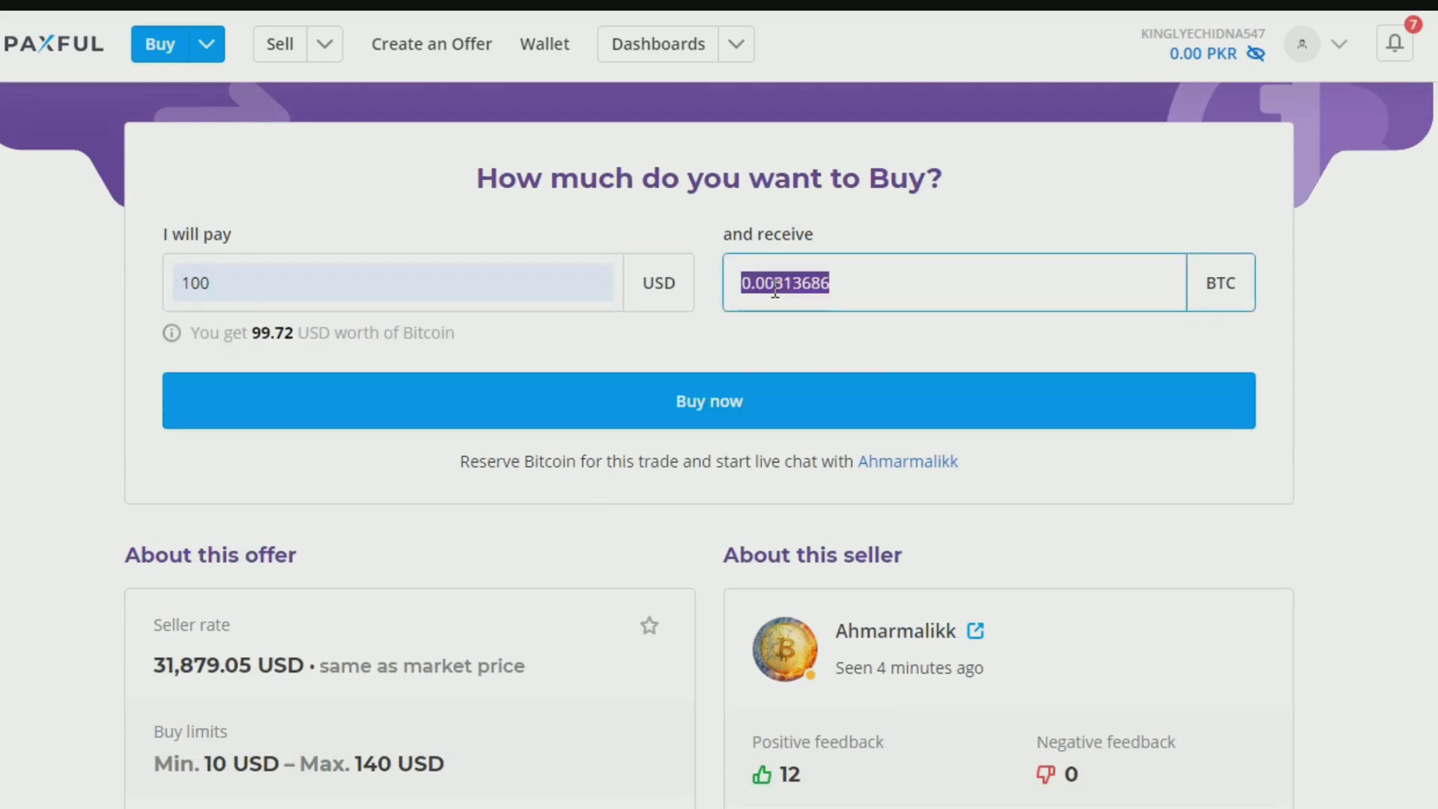
{"action": "right_click", "coordinate": [776, 288]}
{"action": "left_click", "coordinate": [819, 337]}
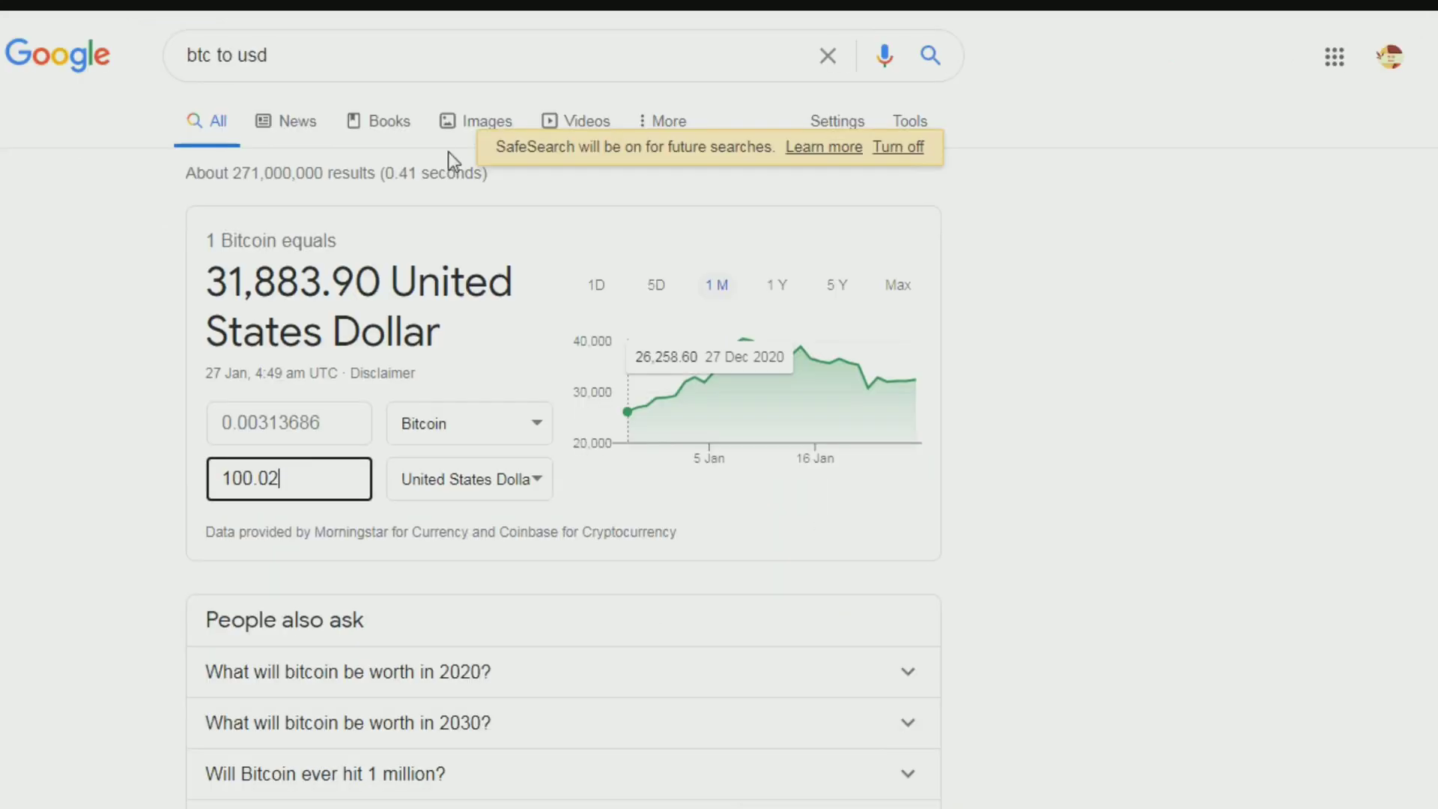
Step: Paste 0.00313686 BTC into Google's converter, confirming 100.02 USD, then return to the Paxful offer
{"action": "left_click_drag", "start_coordinate": [343, 427], "coordinate": [177, 420]}
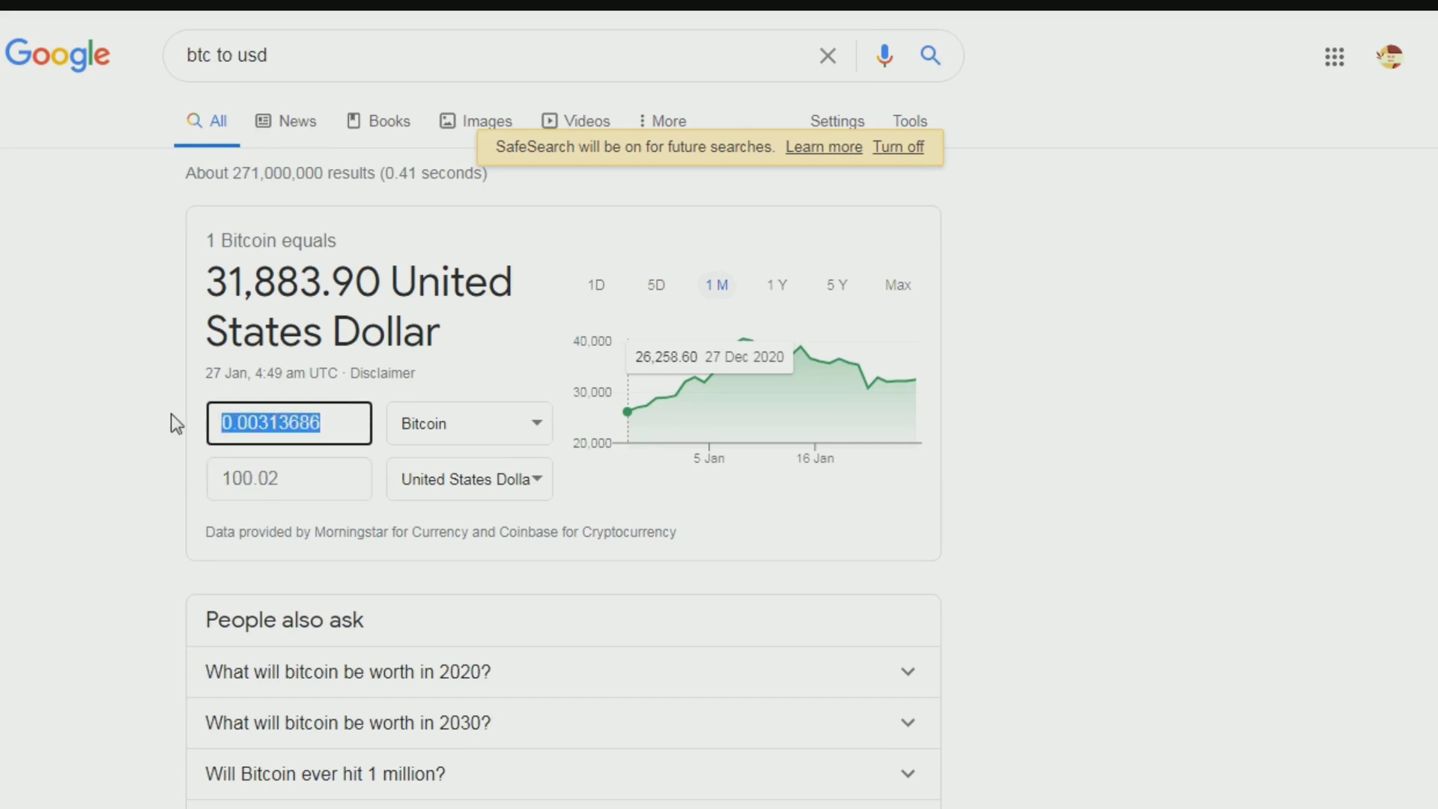
{"action": "right_click", "coordinate": [351, 415]}
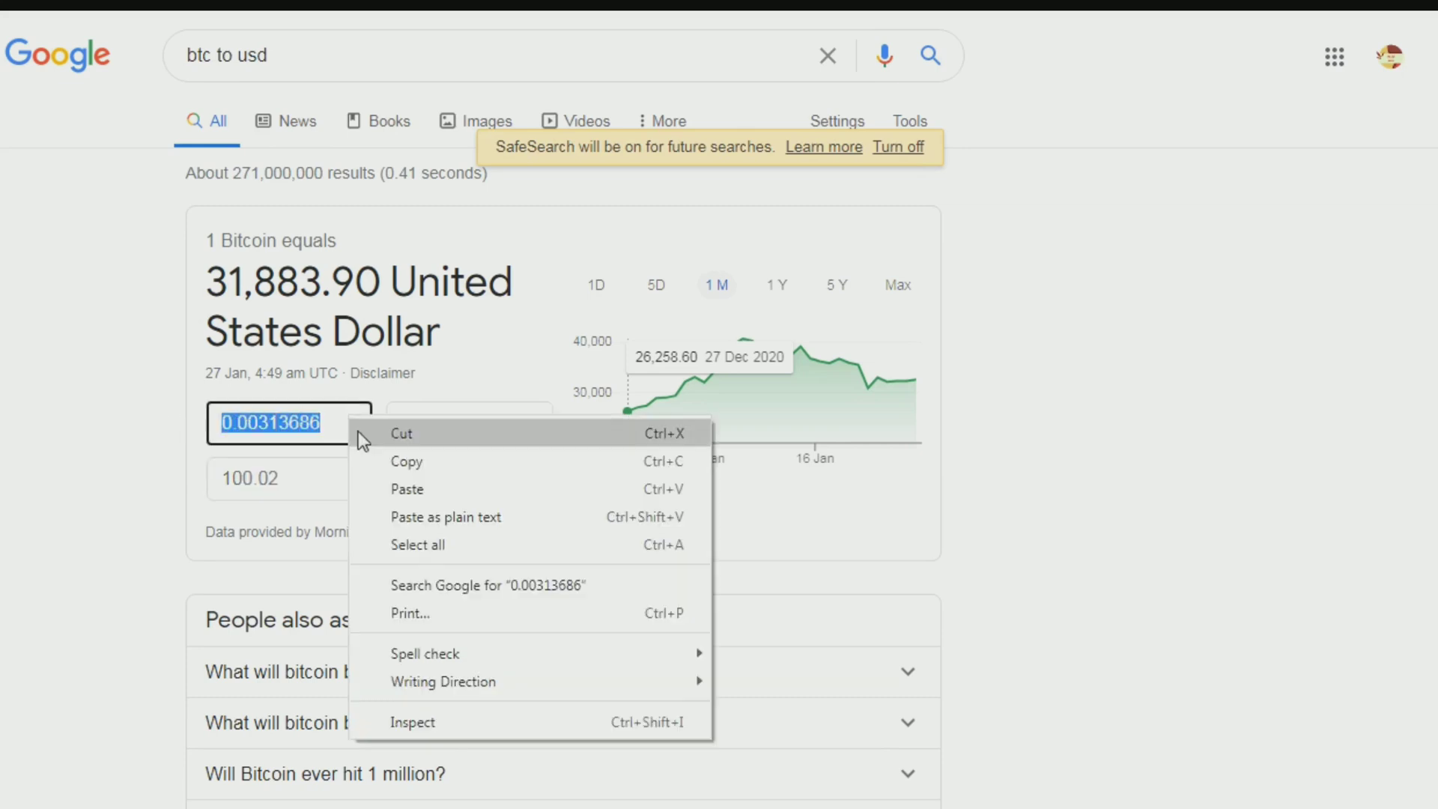
{"action": "left_click", "coordinate": [384, 491]}
{"action": "left_click", "coordinate": [344, 490]}
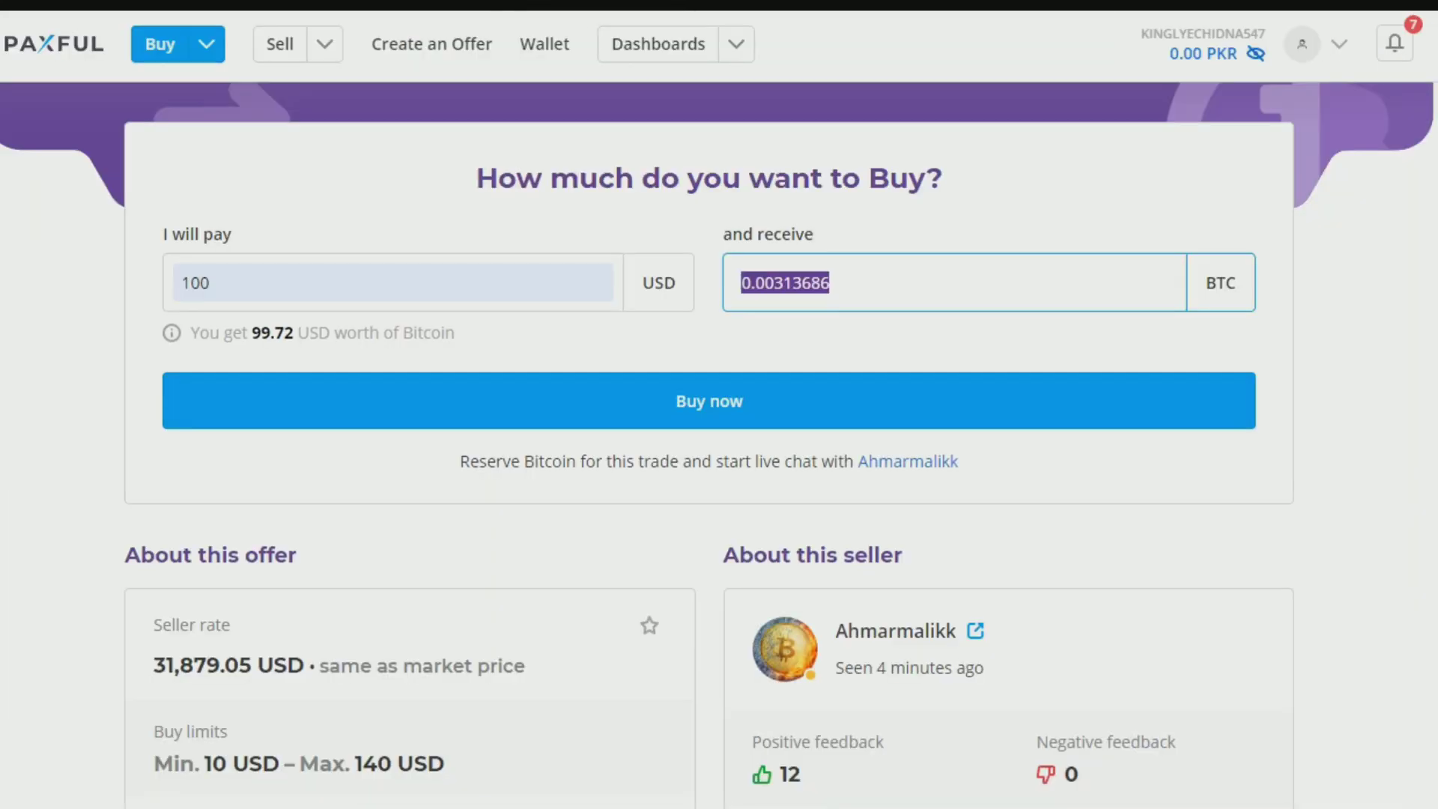
{"action": "key", "text": "ctrl+Tab"}
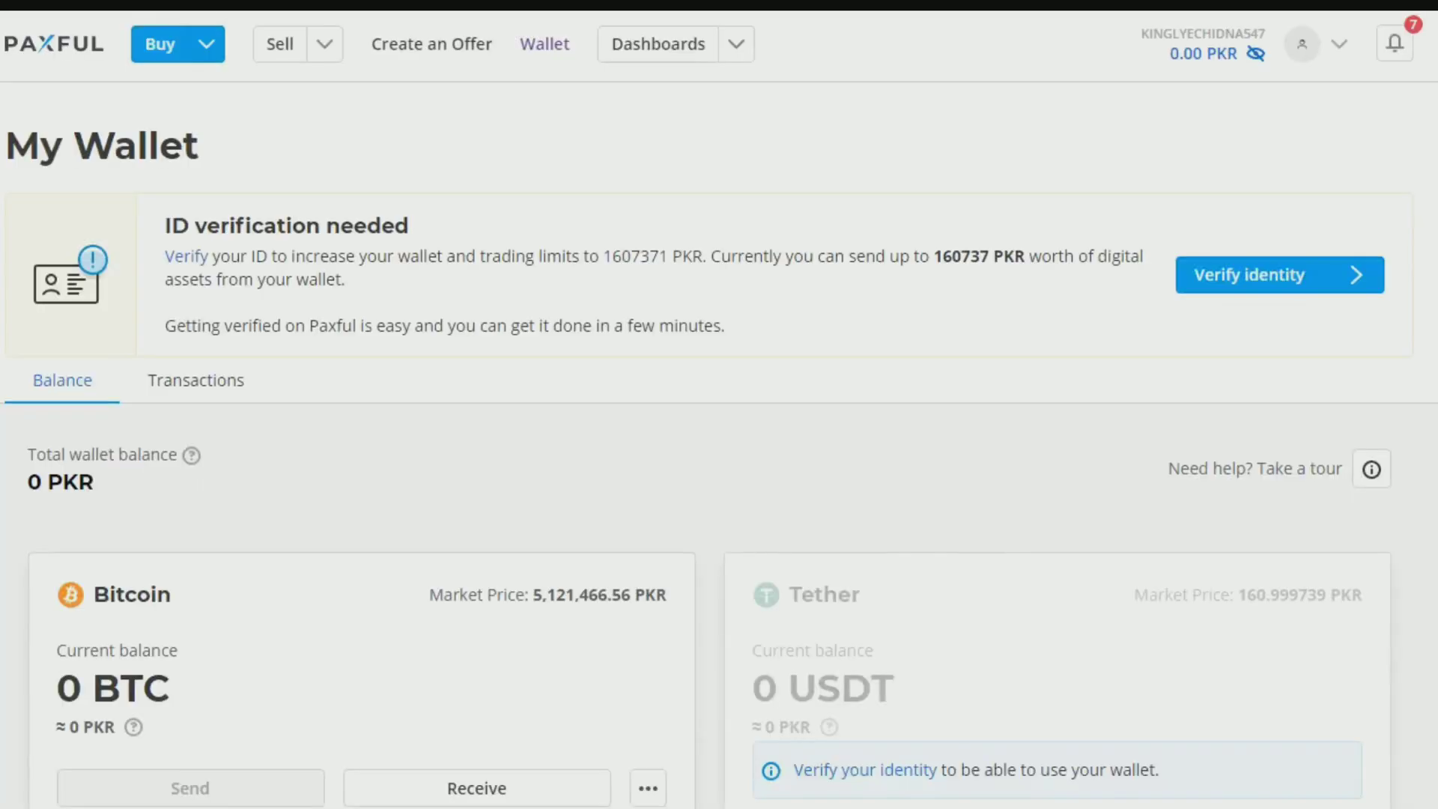
{"action": "key", "text": "ctrl+shift+Tab"}
Step: Review the offer terms and start the trade buying 0.00313686 BTC for 100 USD
{"action": "scroll", "coordinate": [785, 481], "scroll_direction": "down", "scroll_amount": 5}
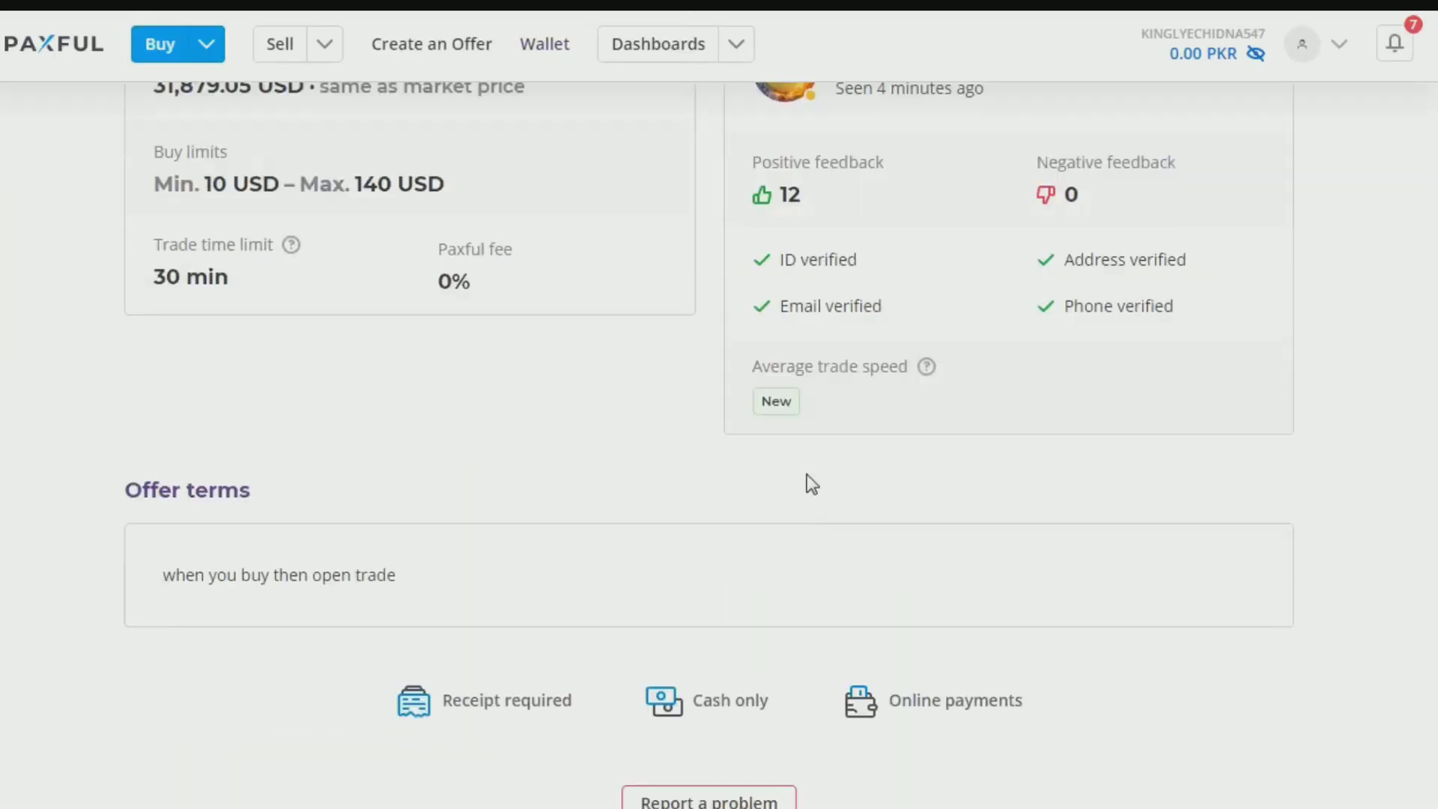
{"action": "scroll", "coordinate": [806, 481], "scroll_direction": "up", "scroll_amount": 5}
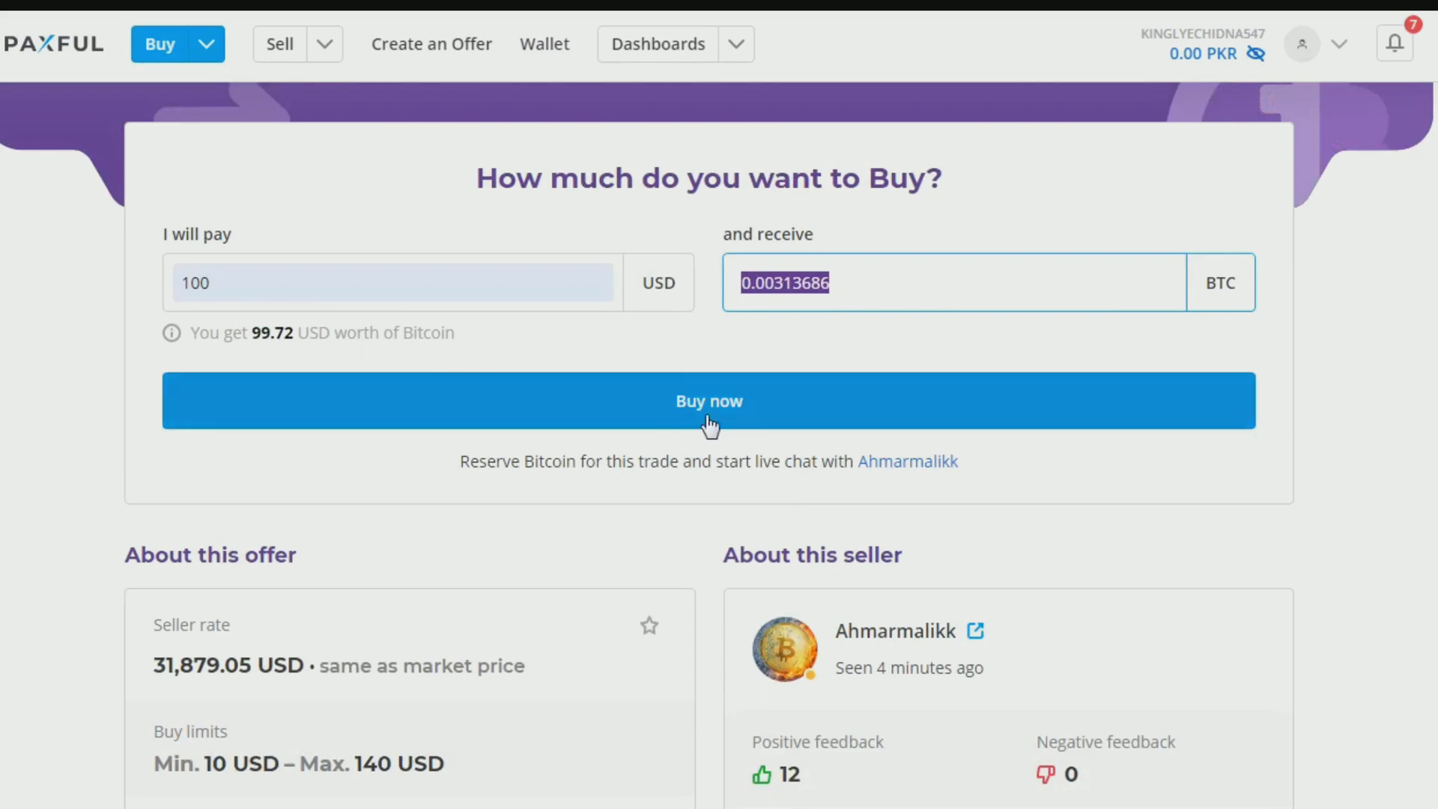
{"action": "left_click", "coordinate": [751, 416]}
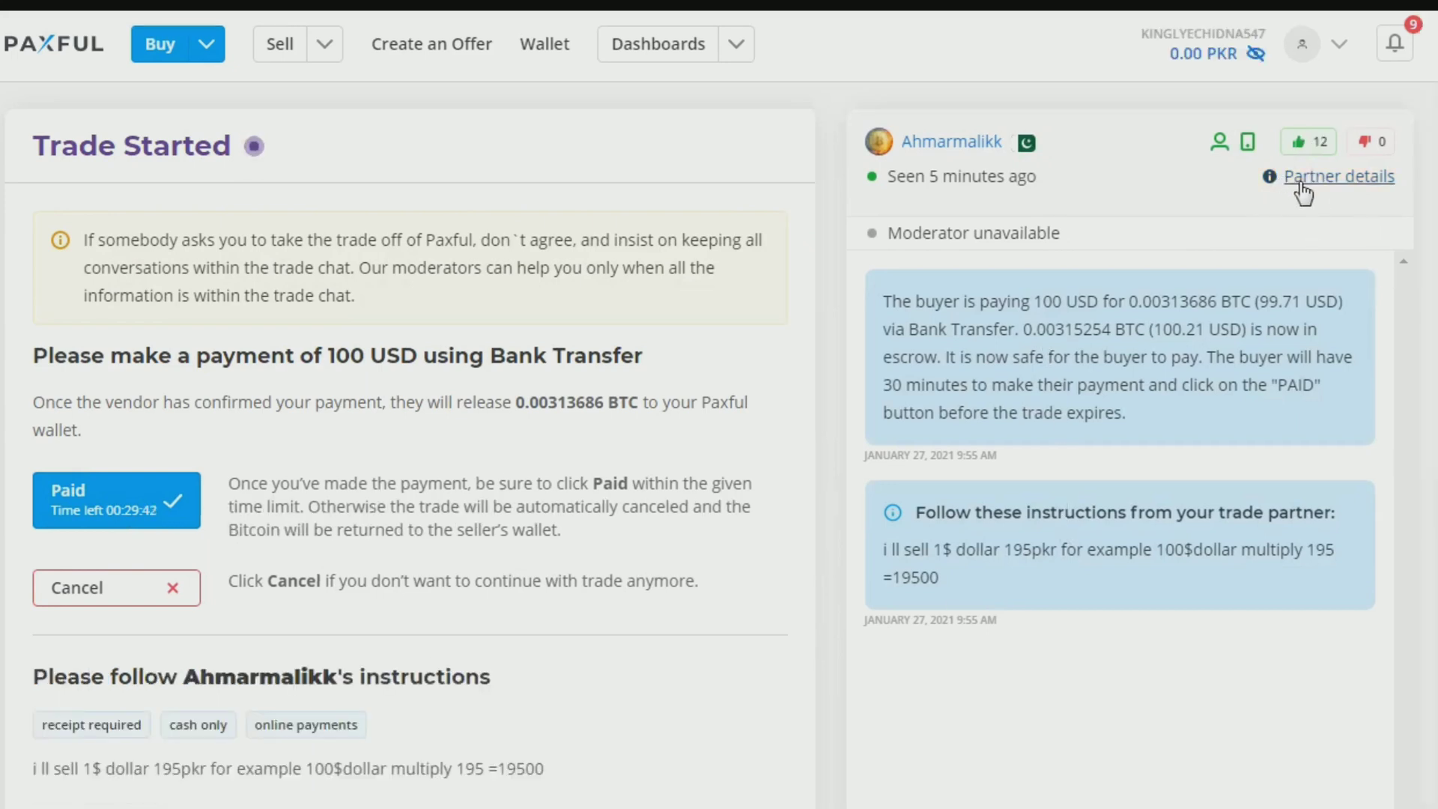
Step: Review the trade partner's details, then close the panel
{"action": "left_click", "coordinate": [1334, 194]}
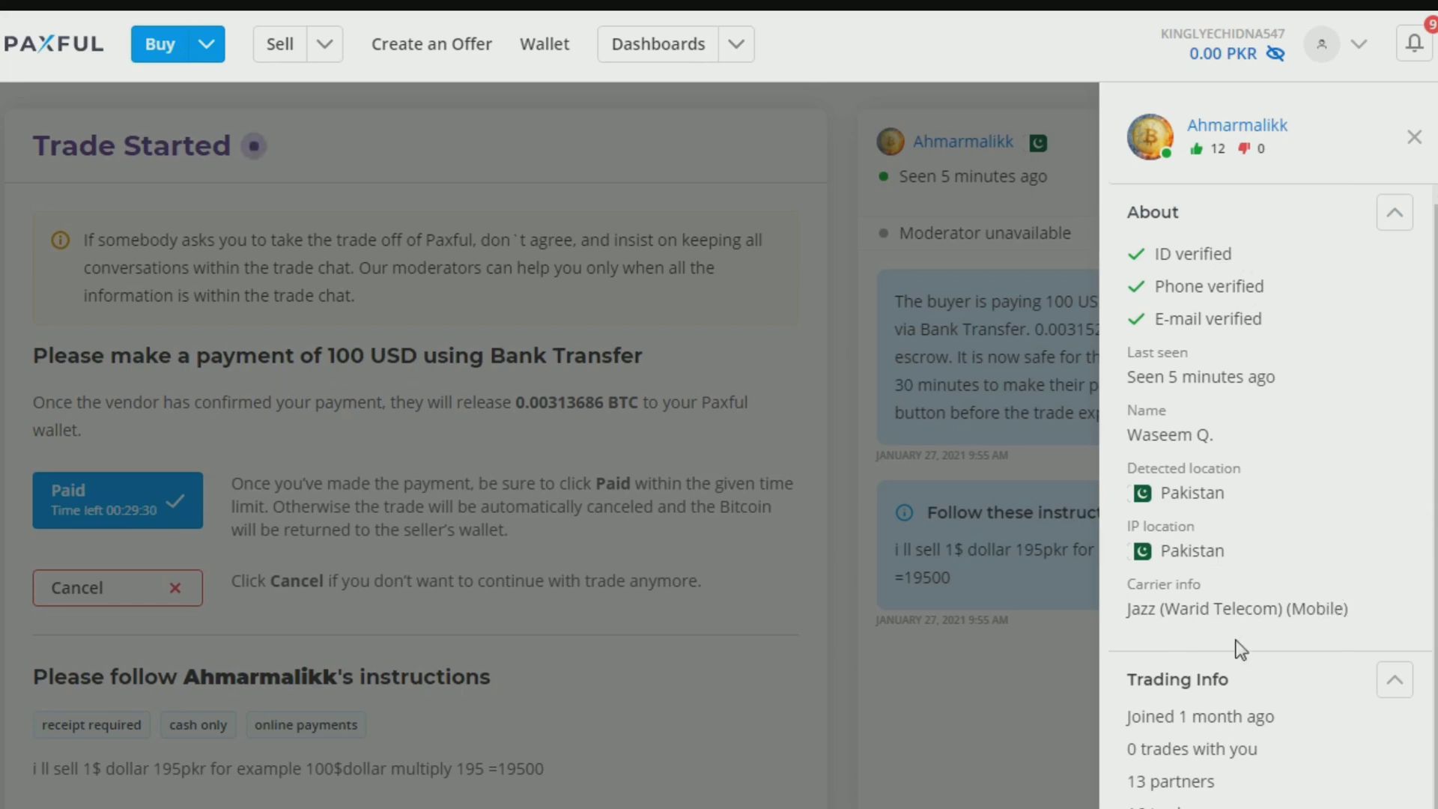
{"action": "scroll", "coordinate": [1236, 652], "scroll_direction": "down", "scroll_amount": 1}
{"action": "scroll", "coordinate": [1232, 674], "scroll_direction": "up", "scroll_amount": 1}
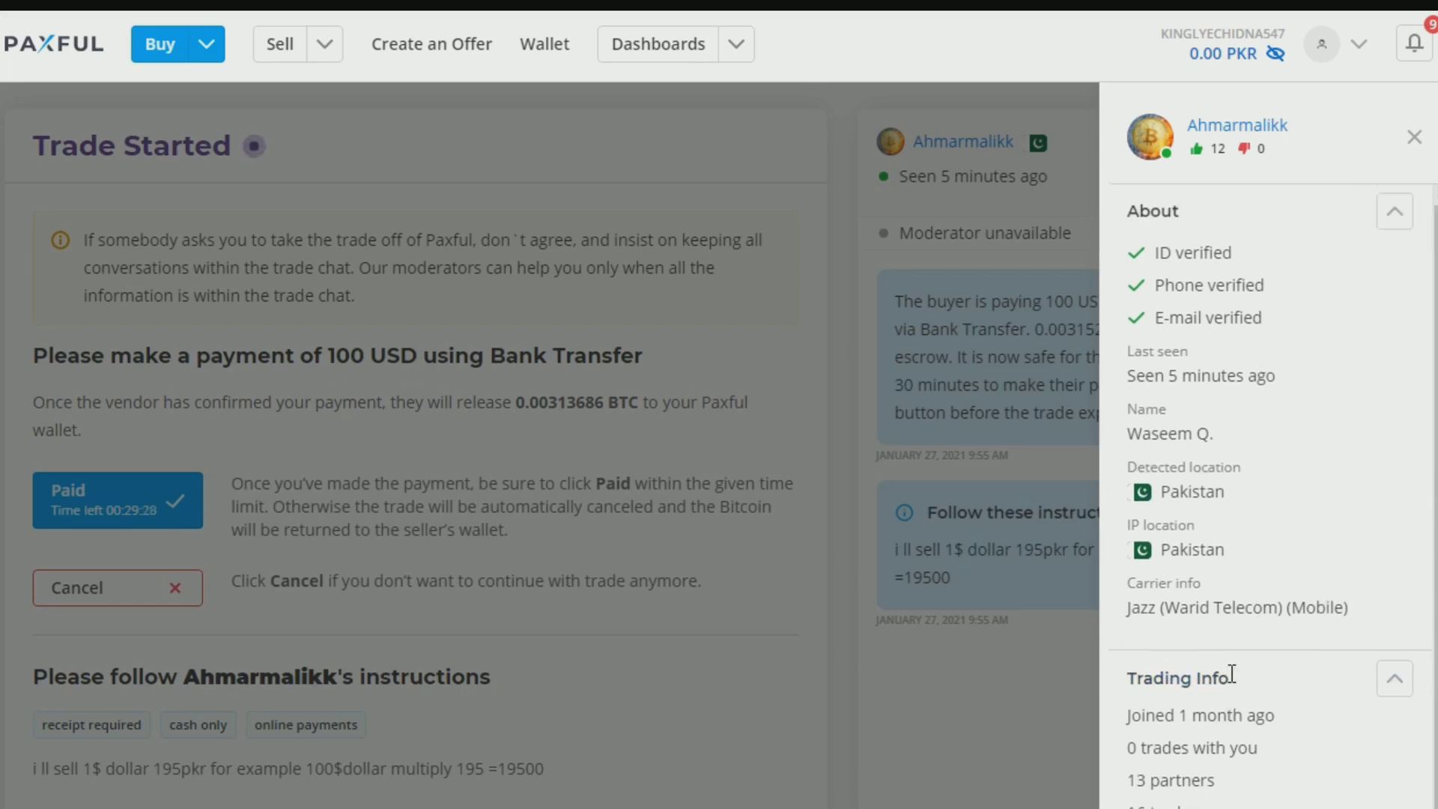
{"action": "left_click", "coordinate": [1414, 136]}
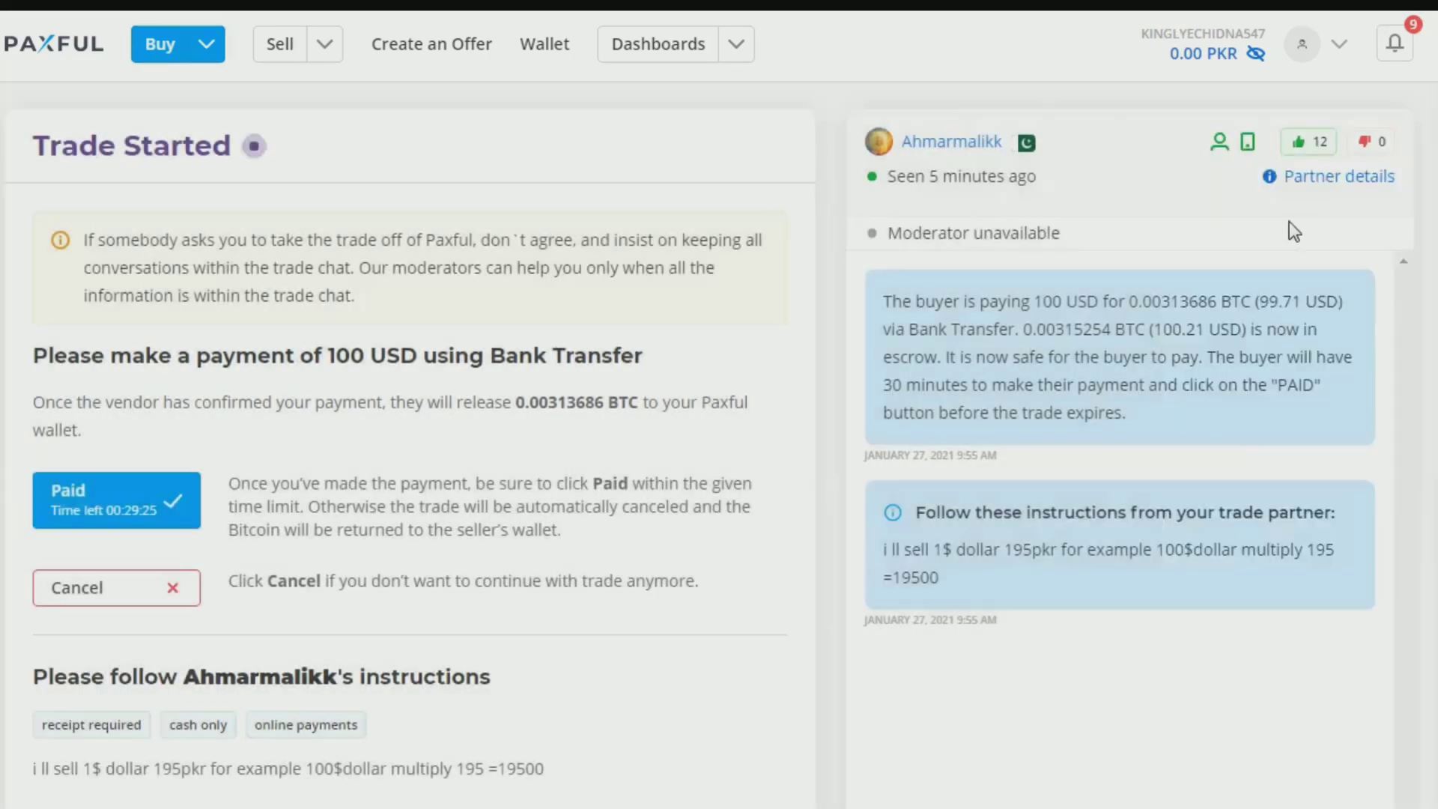
Step: Cancel the trade, confirming that no payment has been made
{"action": "left_click", "coordinate": [124, 592]}
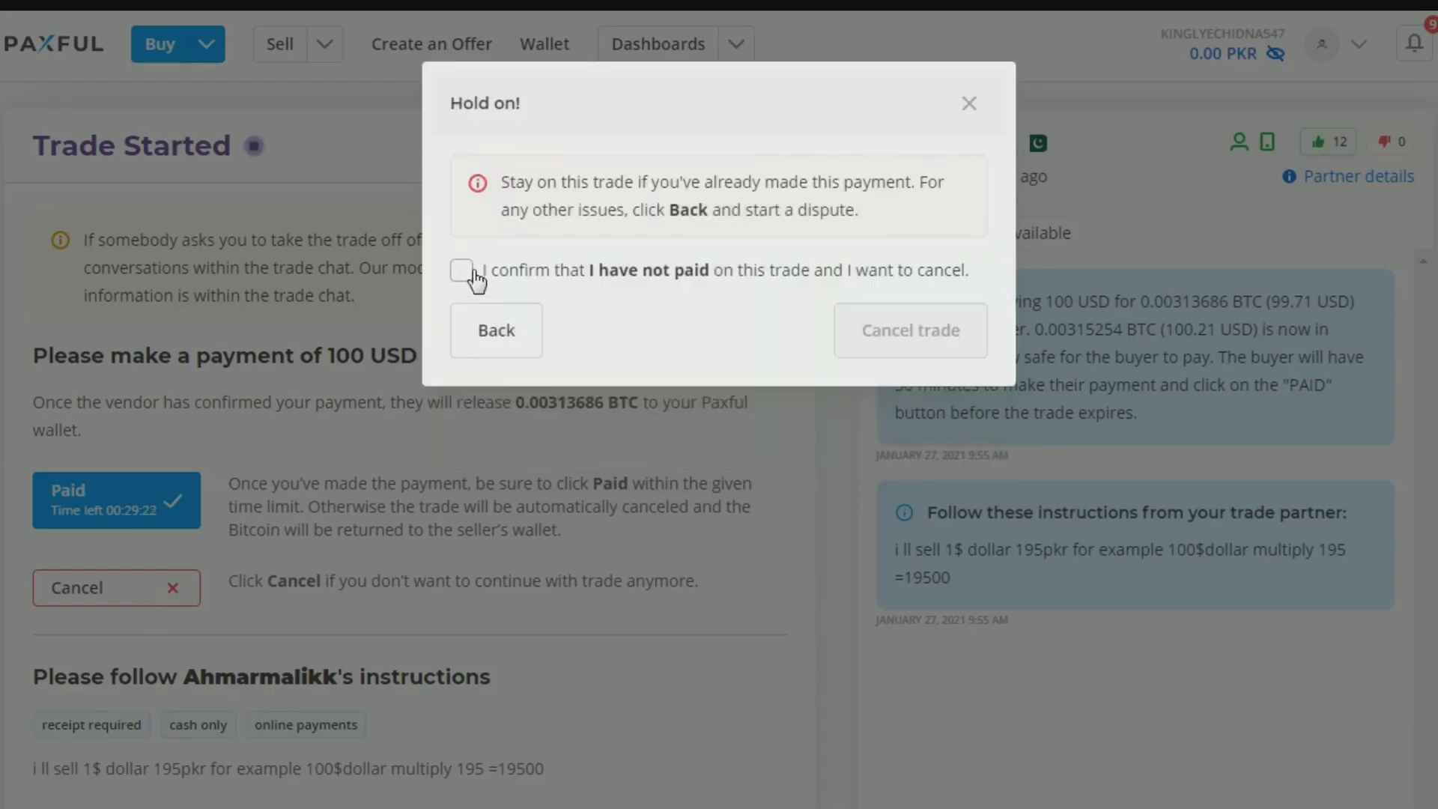
{"action": "left_click", "coordinate": [461, 270]}
{"action": "left_click", "coordinate": [917, 348]}
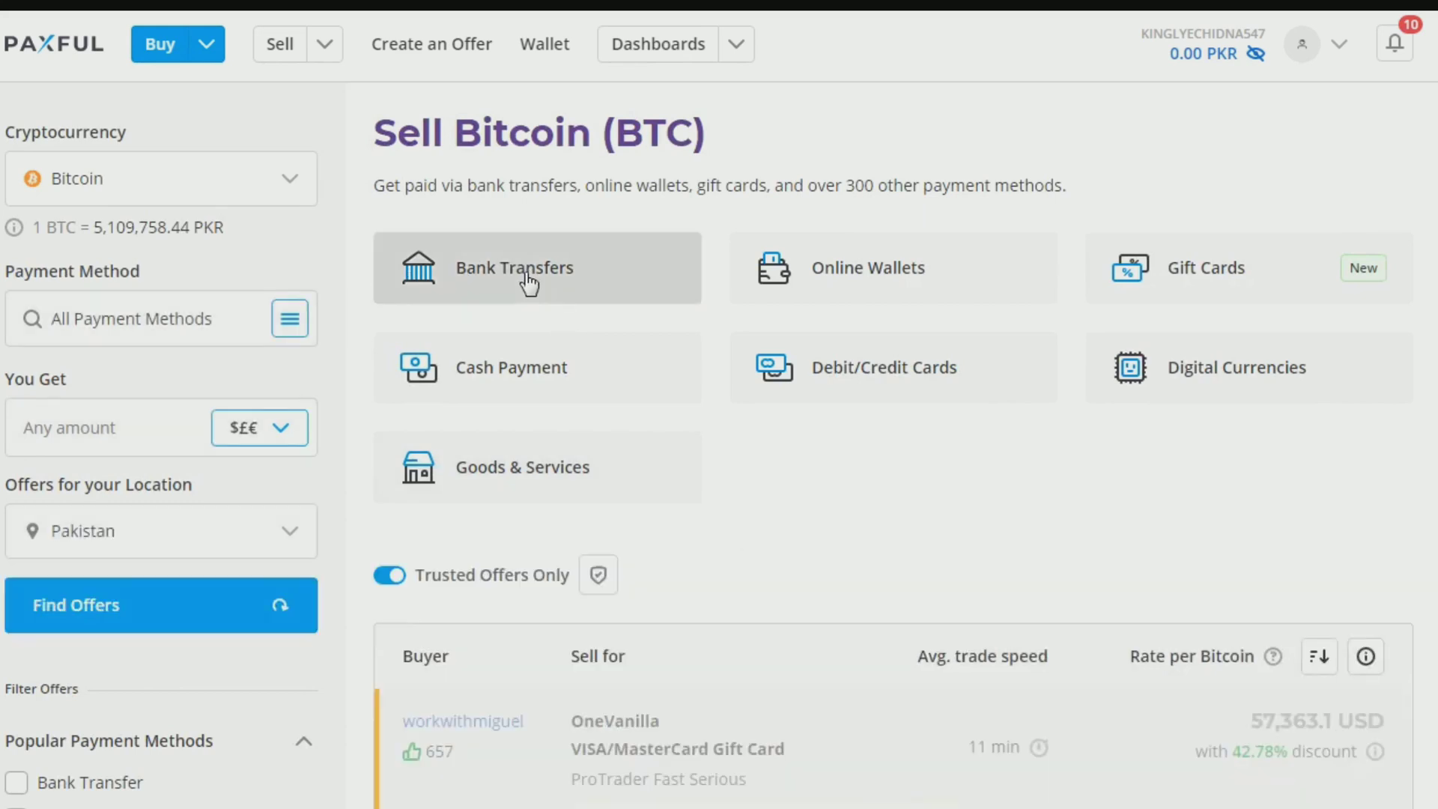
Step: Open the Amazon Gift Card sell offer and check its receive amounts without choosing one
{"action": "scroll", "coordinate": [748, 584], "scroll_direction": "down", "scroll_amount": 8}
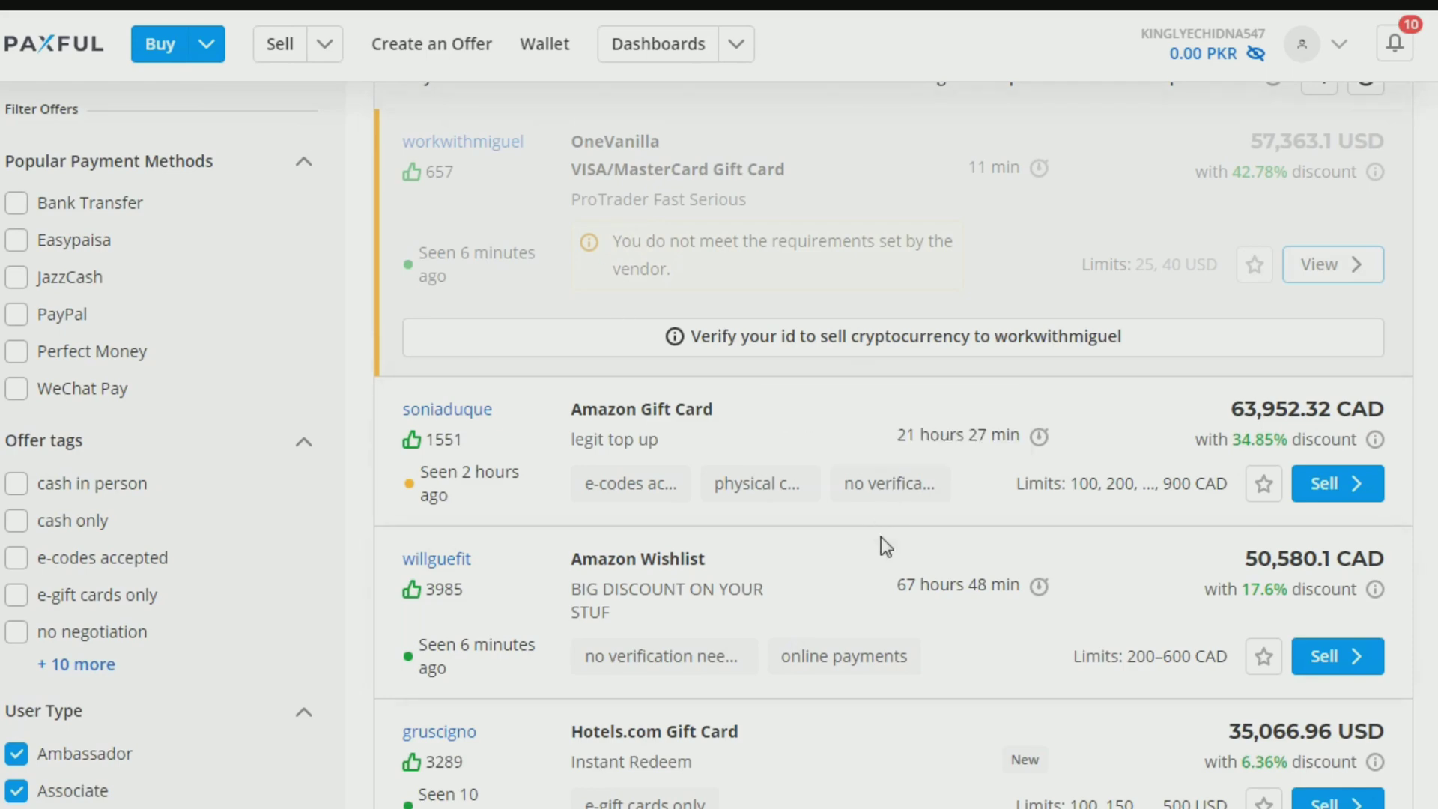
{"action": "scroll", "coordinate": [599, 187], "scroll_direction": "up", "scroll_amount": 8}
{"action": "scroll", "coordinate": [986, 514], "scroll_direction": "down", "scroll_amount": 9}
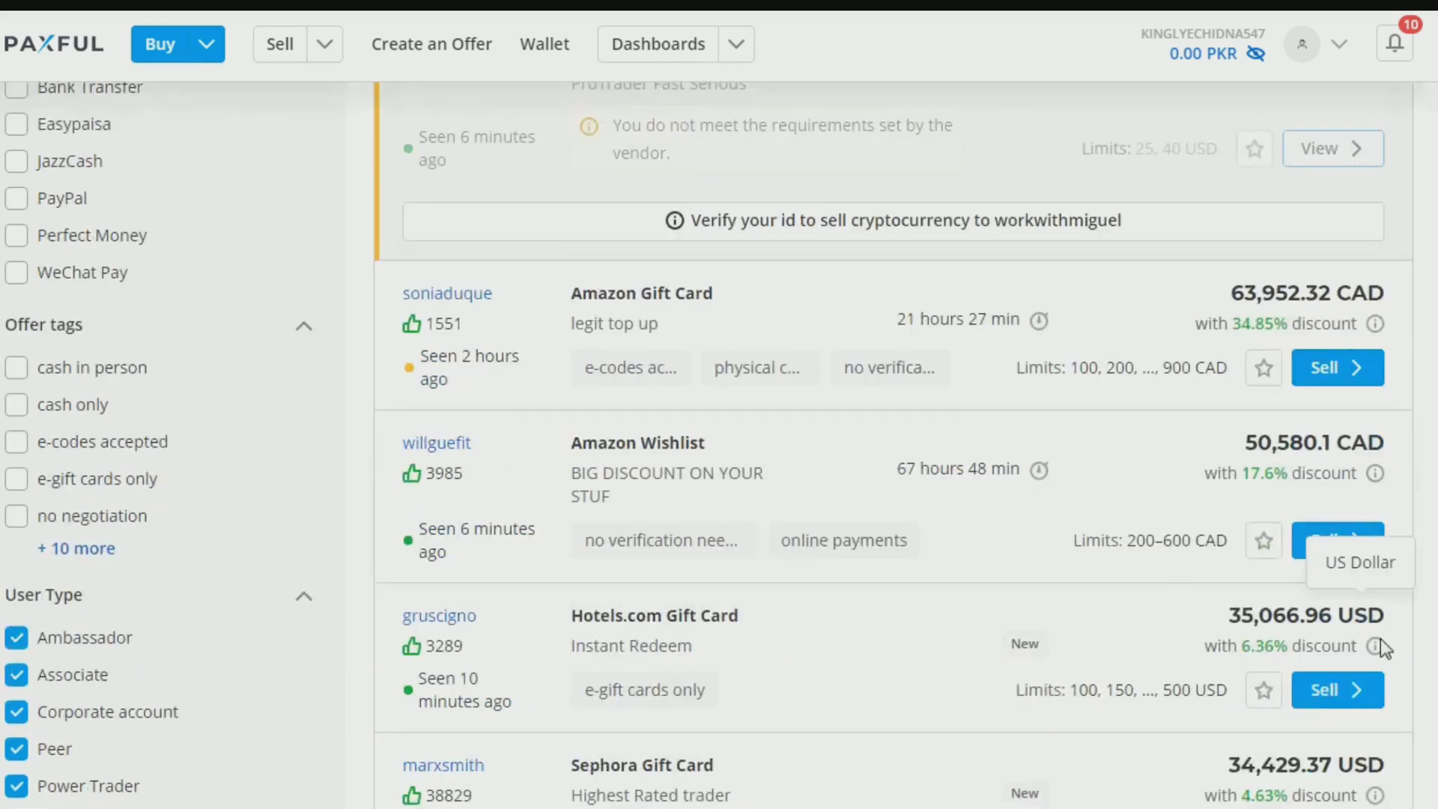
{"action": "left_click", "coordinate": [1330, 374]}
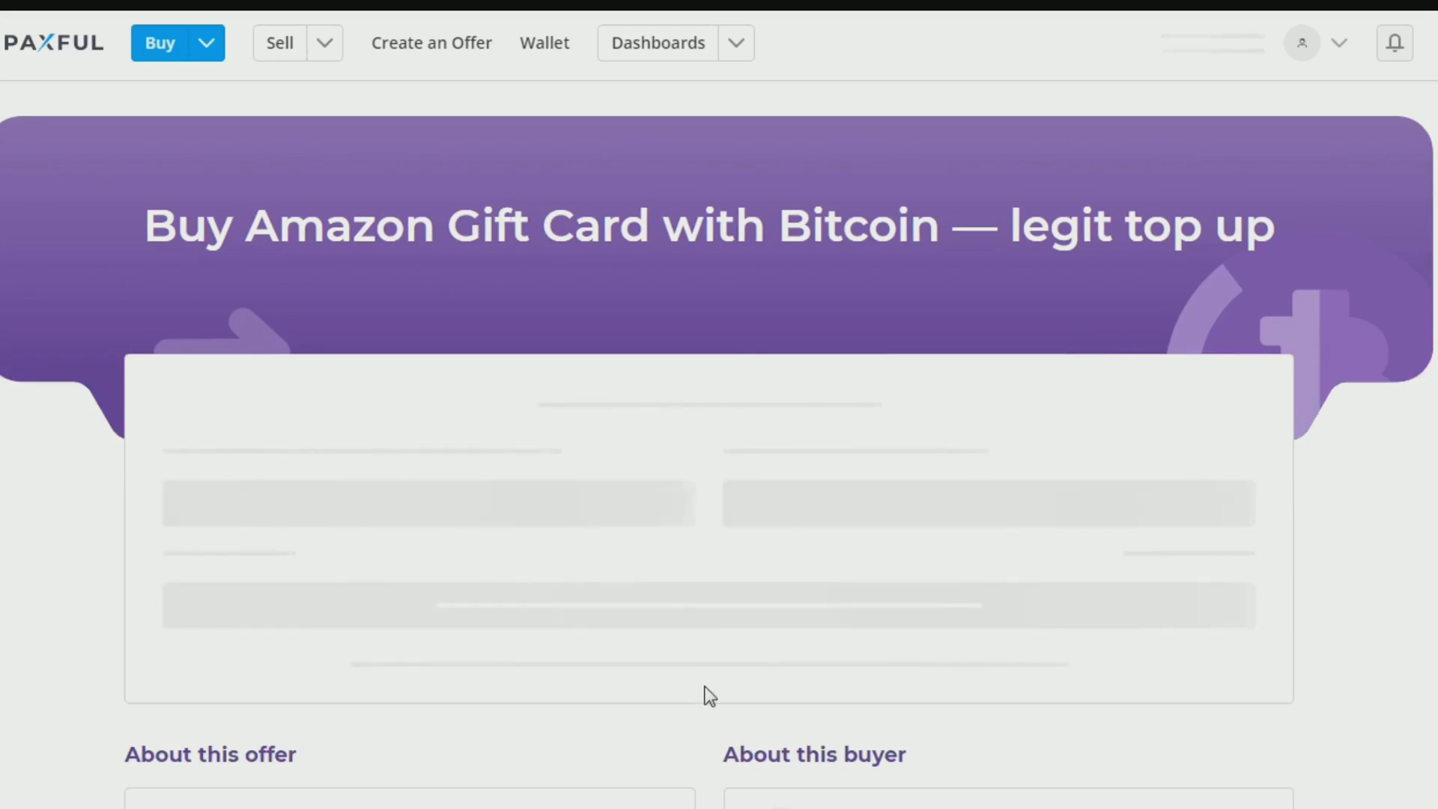
{"action": "scroll", "coordinate": [721, 722], "scroll_direction": "down", "scroll_amount": 3}
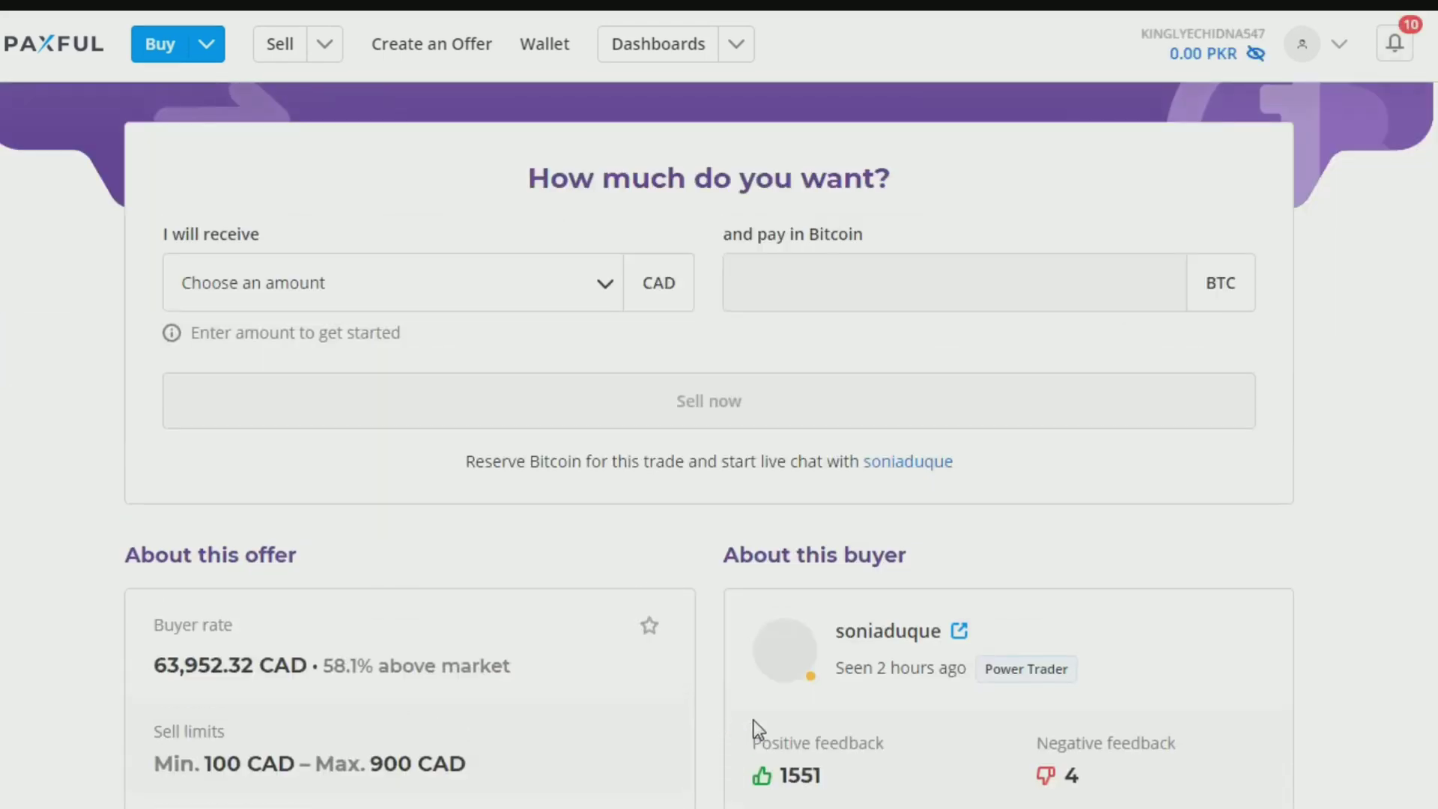
{"action": "left_click", "coordinate": [602, 292]}
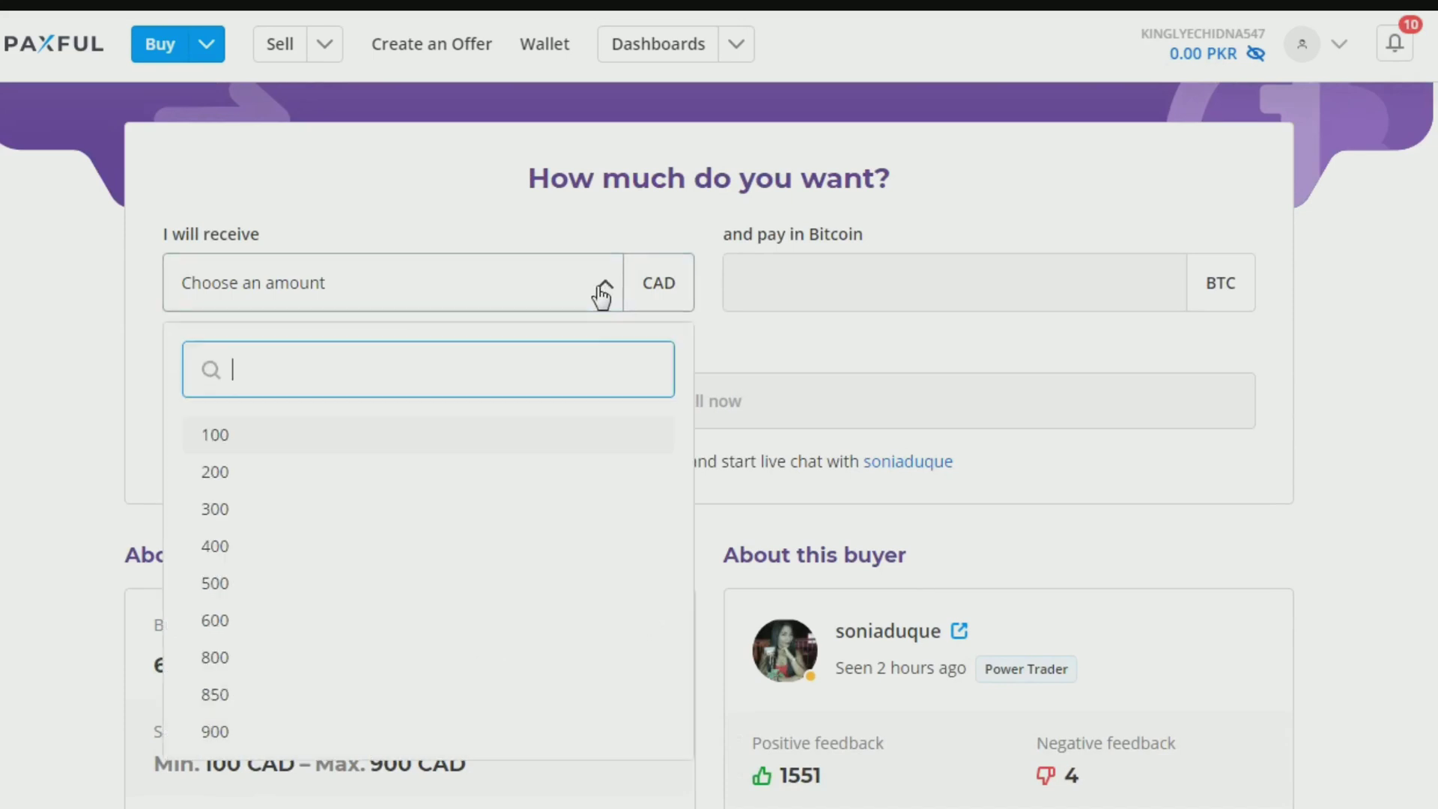
{"action": "left_click", "coordinate": [752, 346]}
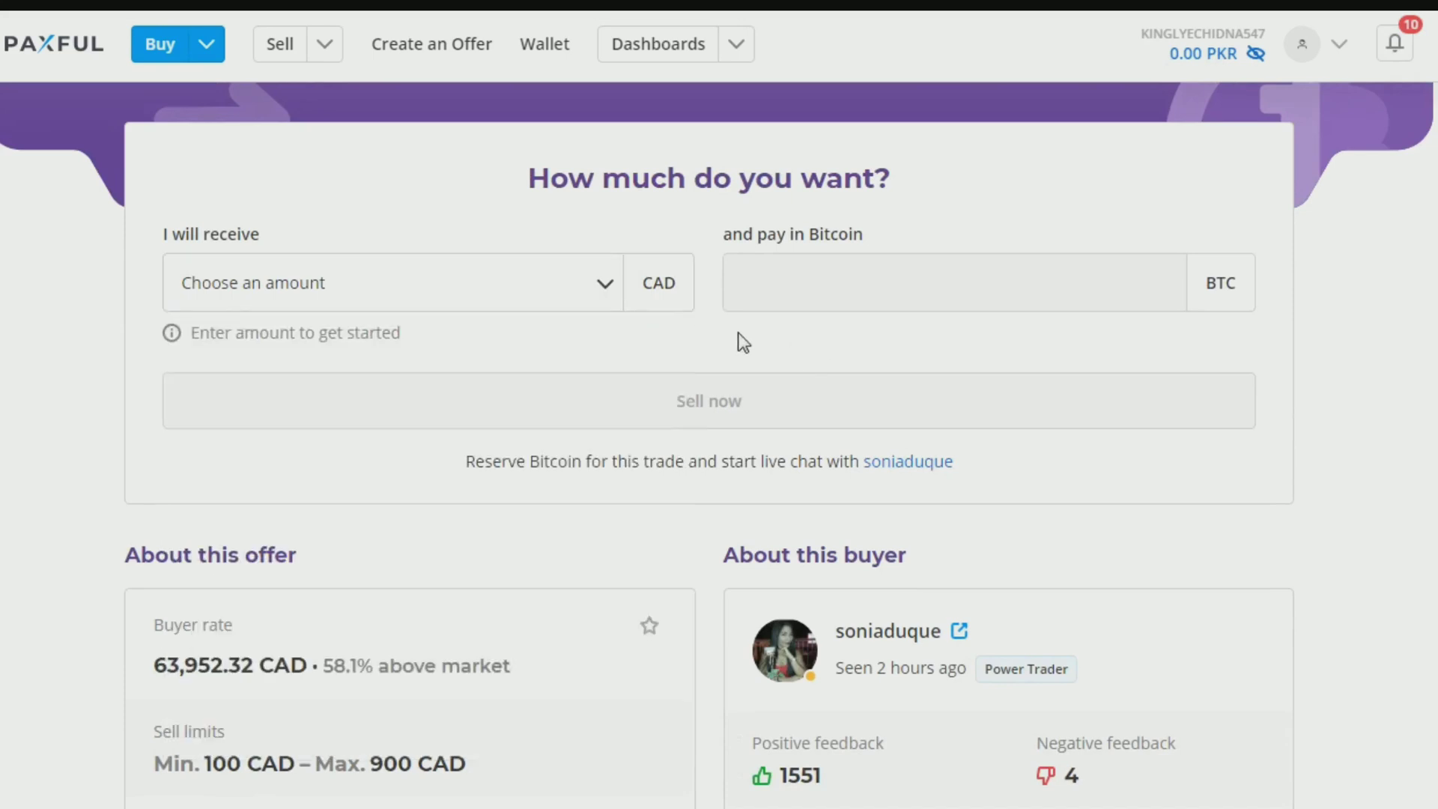
Step: Scroll through the Pakistan gift card sell offers and back up to the filters
{"action": "scroll", "coordinate": [891, 576], "scroll_direction": "down", "scroll_amount": 8}
{"action": "scroll", "coordinate": [891, 577], "scroll_direction": "up", "scroll_amount": 10}
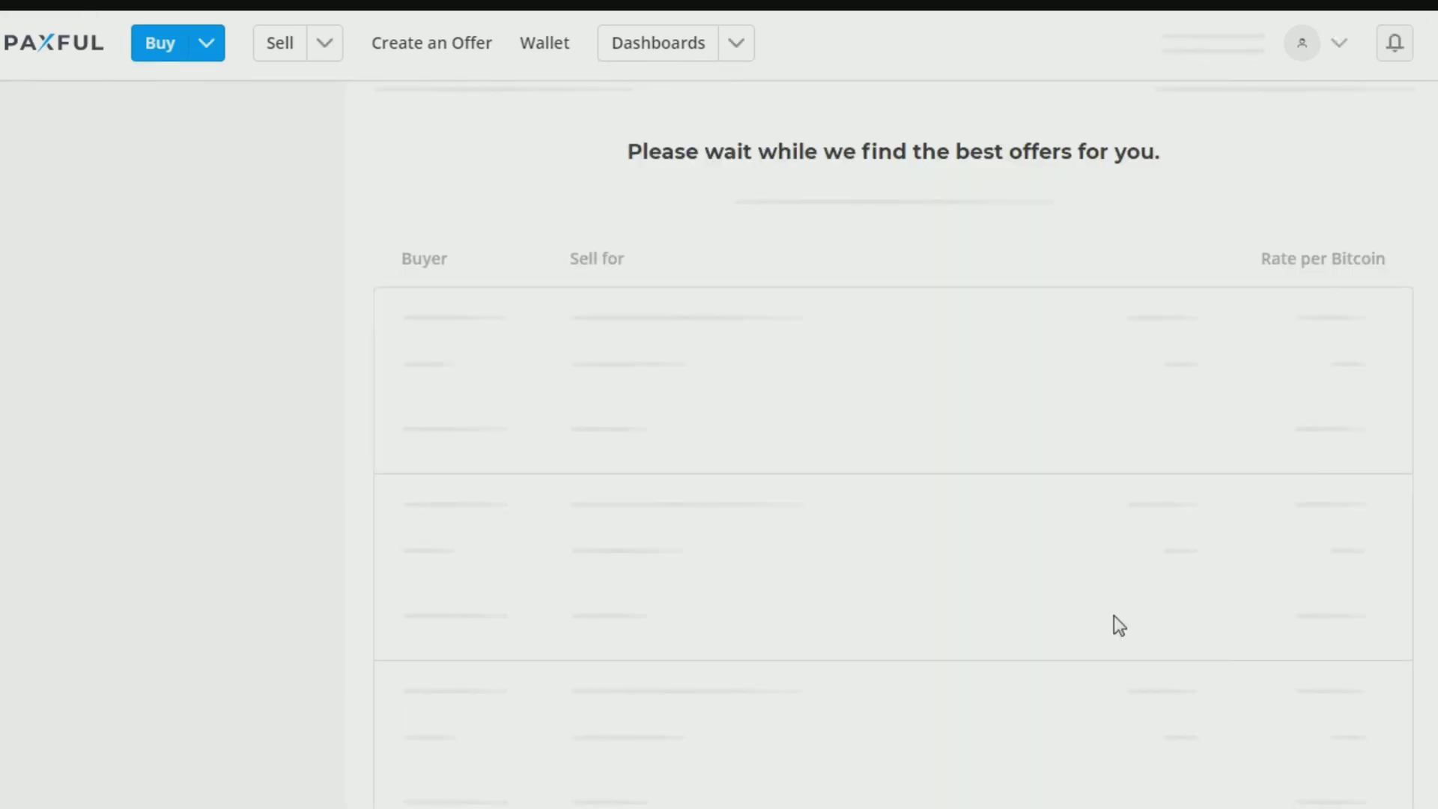
{"action": "scroll", "coordinate": [1347, 667], "scroll_direction": "down", "scroll_amount": 10}
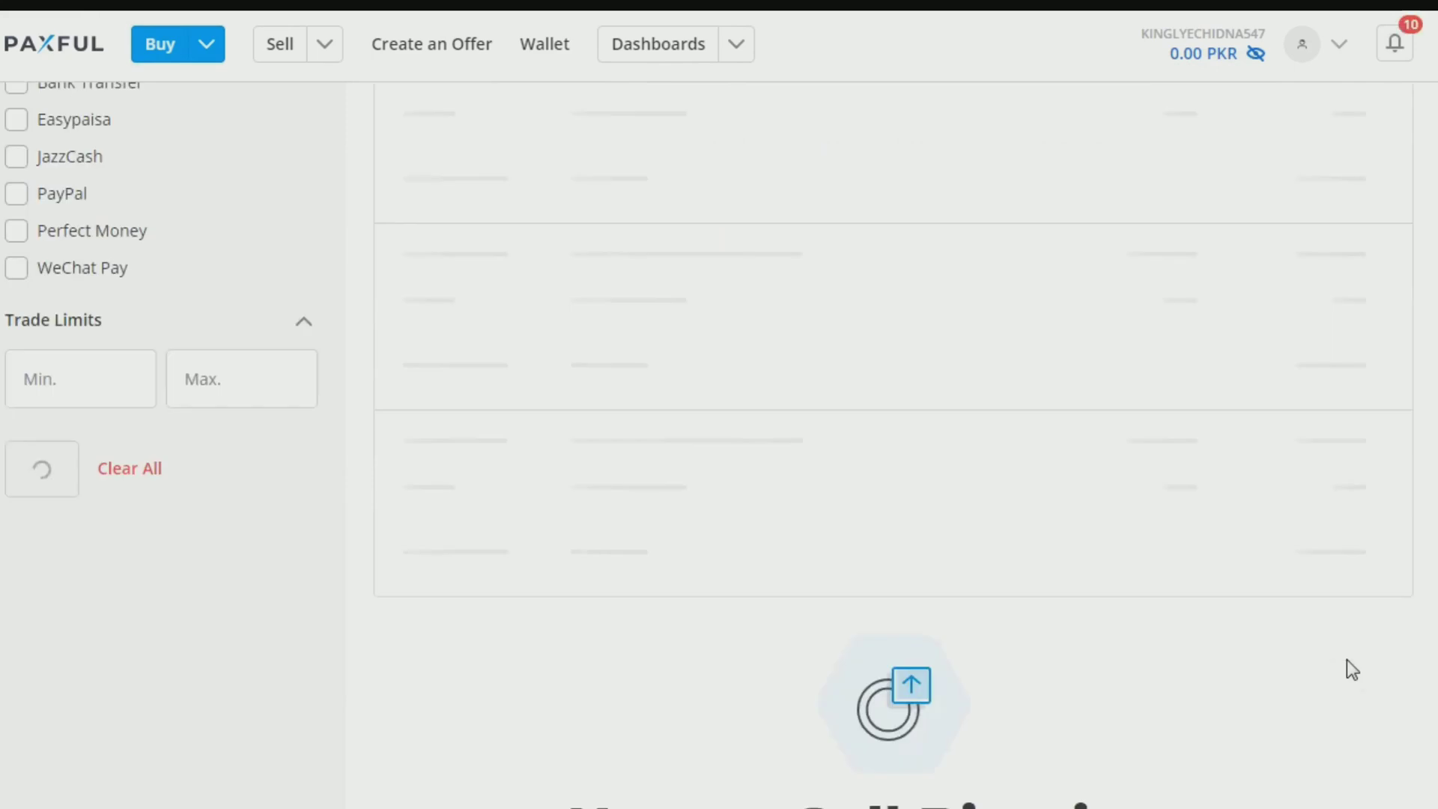
{"action": "scroll", "coordinate": [1345, 686], "scroll_direction": "up", "scroll_amount": 10}
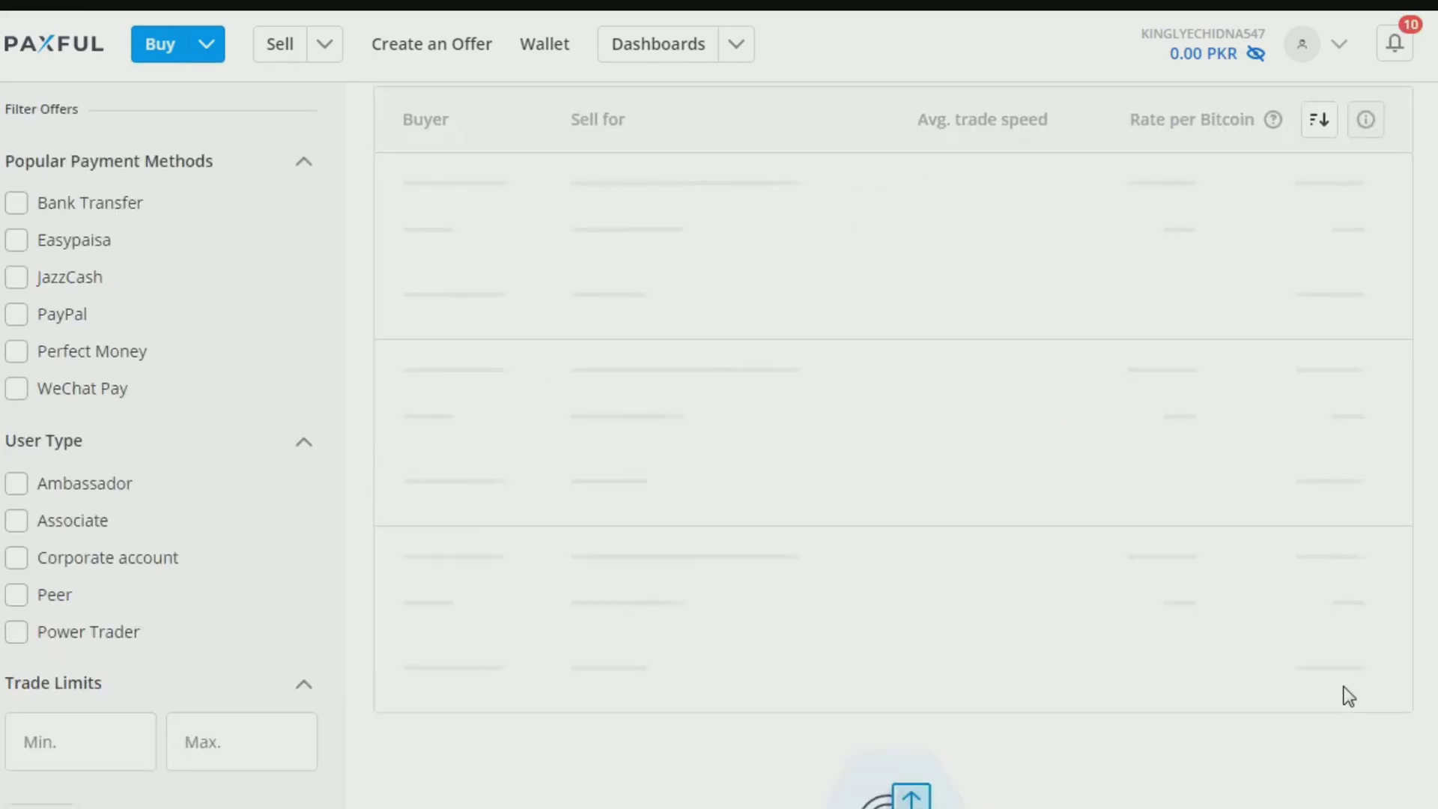
{"action": "scroll", "coordinate": [1345, 686], "scroll_direction": "up", "scroll_amount": 8}
{"action": "scroll", "coordinate": [1153, 666], "scroll_direction": "down", "scroll_amount": 5}
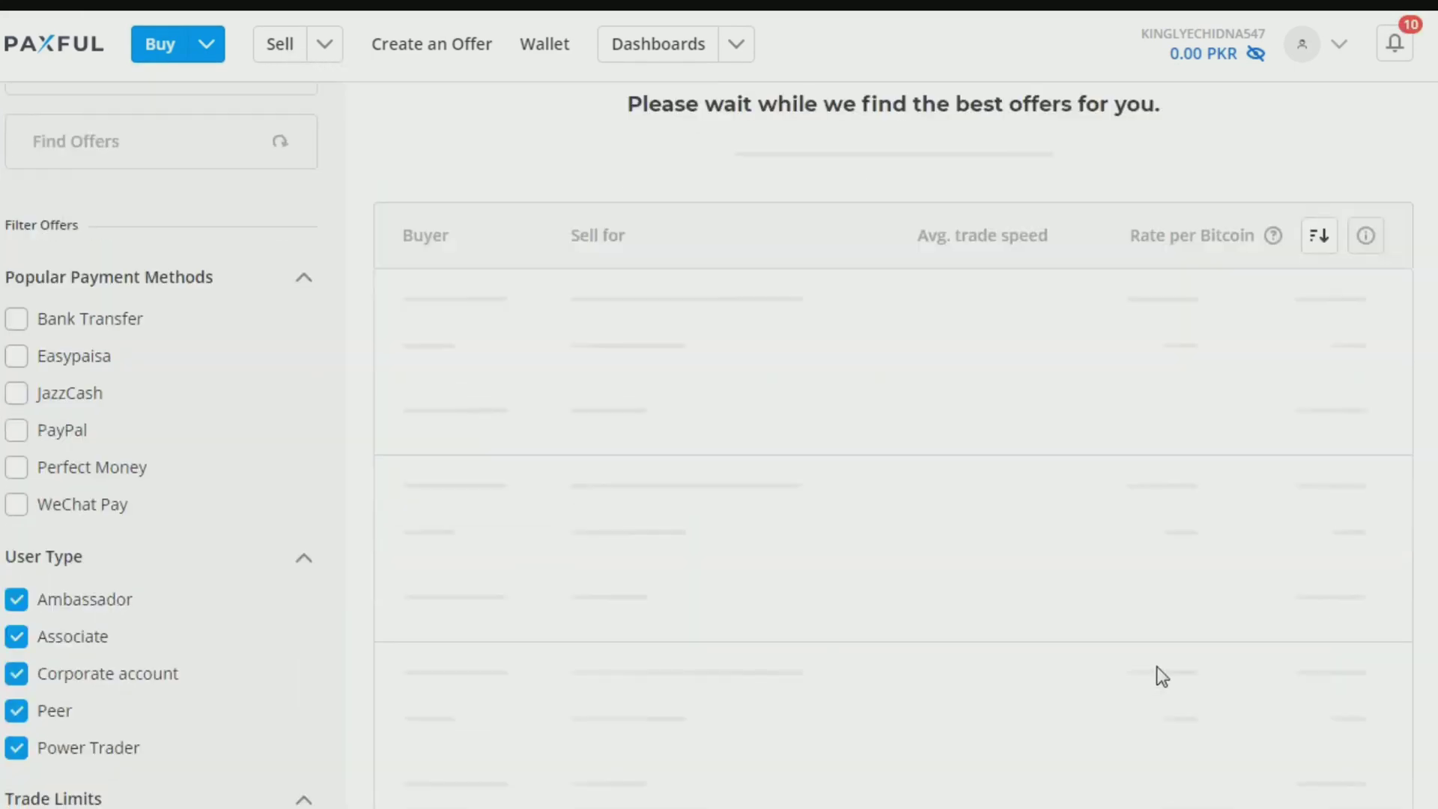
{"action": "scroll", "coordinate": [1232, 714], "scroll_direction": "down", "scroll_amount": 4}
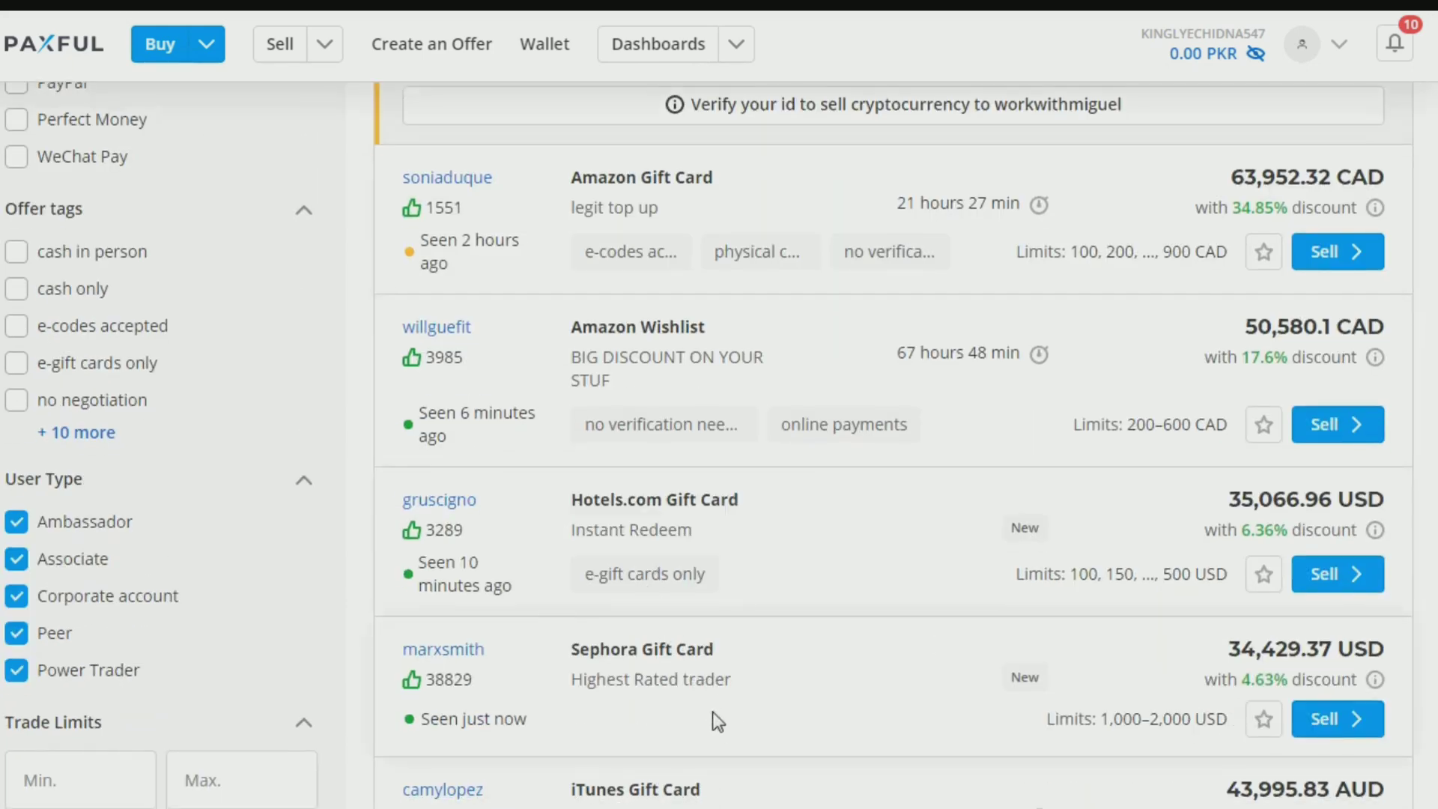
{"action": "scroll", "coordinate": [719, 724], "scroll_direction": "down", "scroll_amount": 1}
{"action": "scroll", "coordinate": [722, 732], "scroll_direction": "down", "scroll_amount": 1}
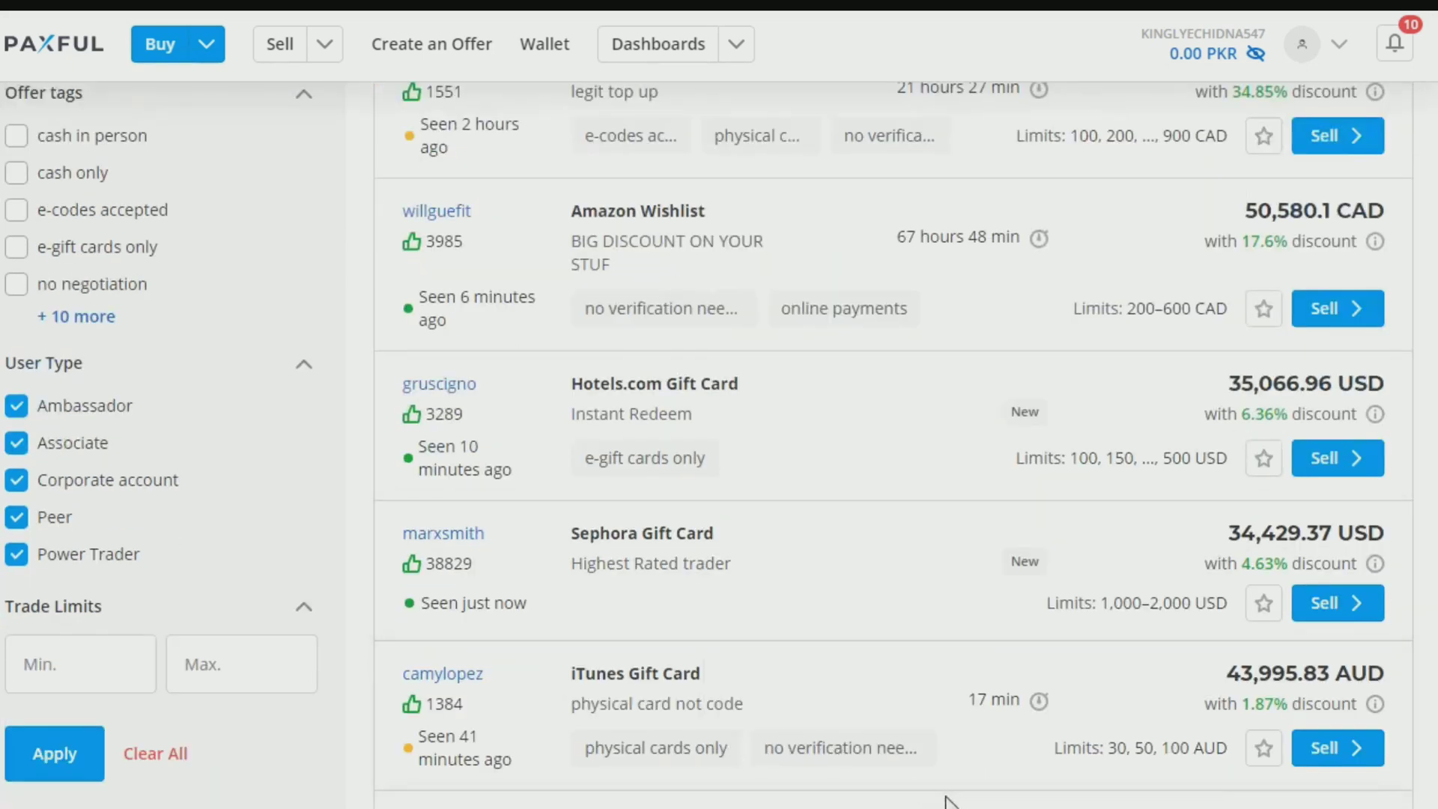
{"action": "scroll", "coordinate": [947, 802], "scroll_direction": "down", "scroll_amount": 1}
{"action": "scroll", "coordinate": [956, 803], "scroll_direction": "down", "scroll_amount": 3}
{"action": "scroll", "coordinate": [956, 803], "scroll_direction": "down", "scroll_amount": 2}
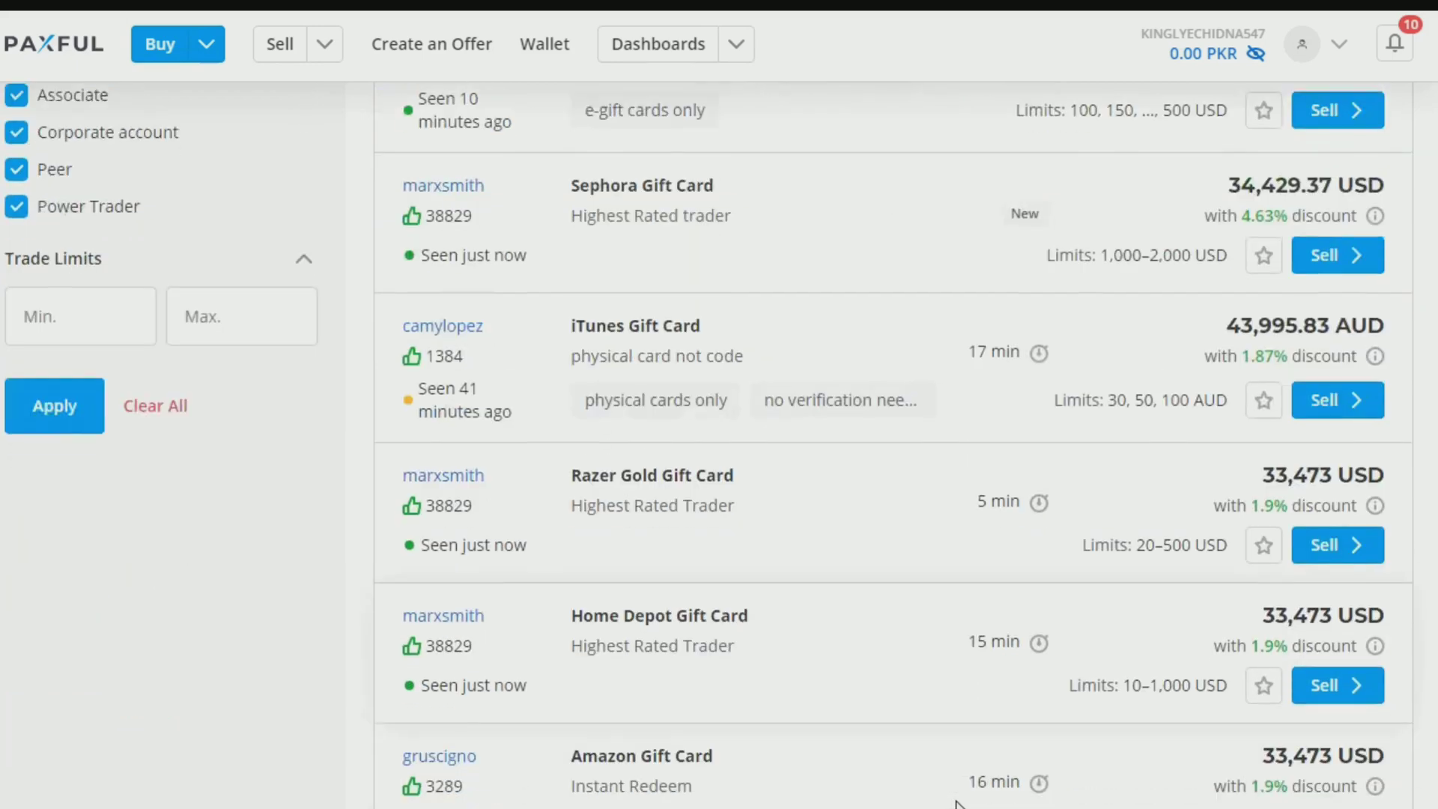
{"action": "scroll", "coordinate": [956, 803], "scroll_direction": "down", "scroll_amount": 3}
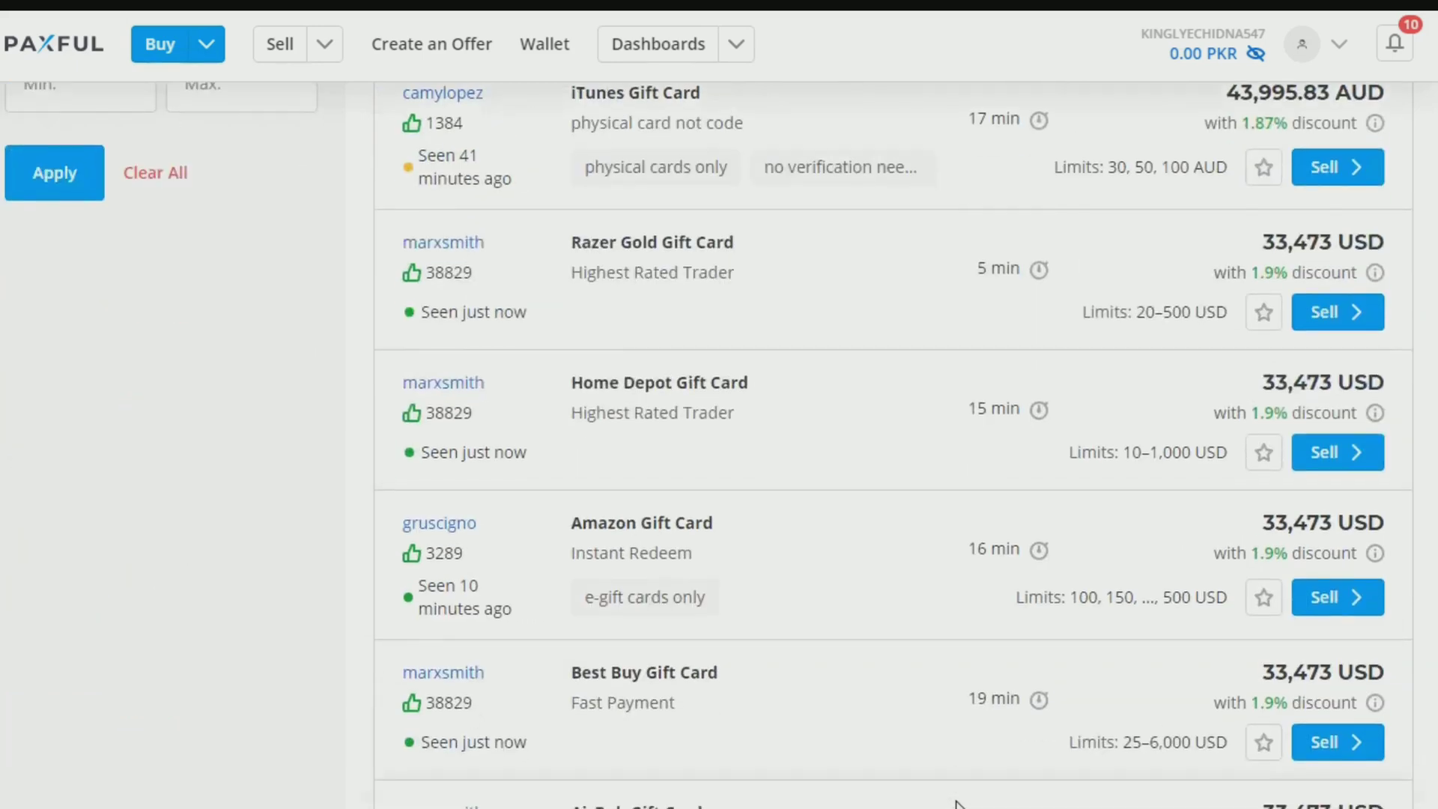
{"action": "scroll", "coordinate": [955, 803], "scroll_direction": "down", "scroll_amount": 2}
{"action": "scroll", "coordinate": [957, 803], "scroll_direction": "down", "scroll_amount": 2}
{"action": "scroll", "coordinate": [957, 803], "scroll_direction": "down", "scroll_amount": 1}
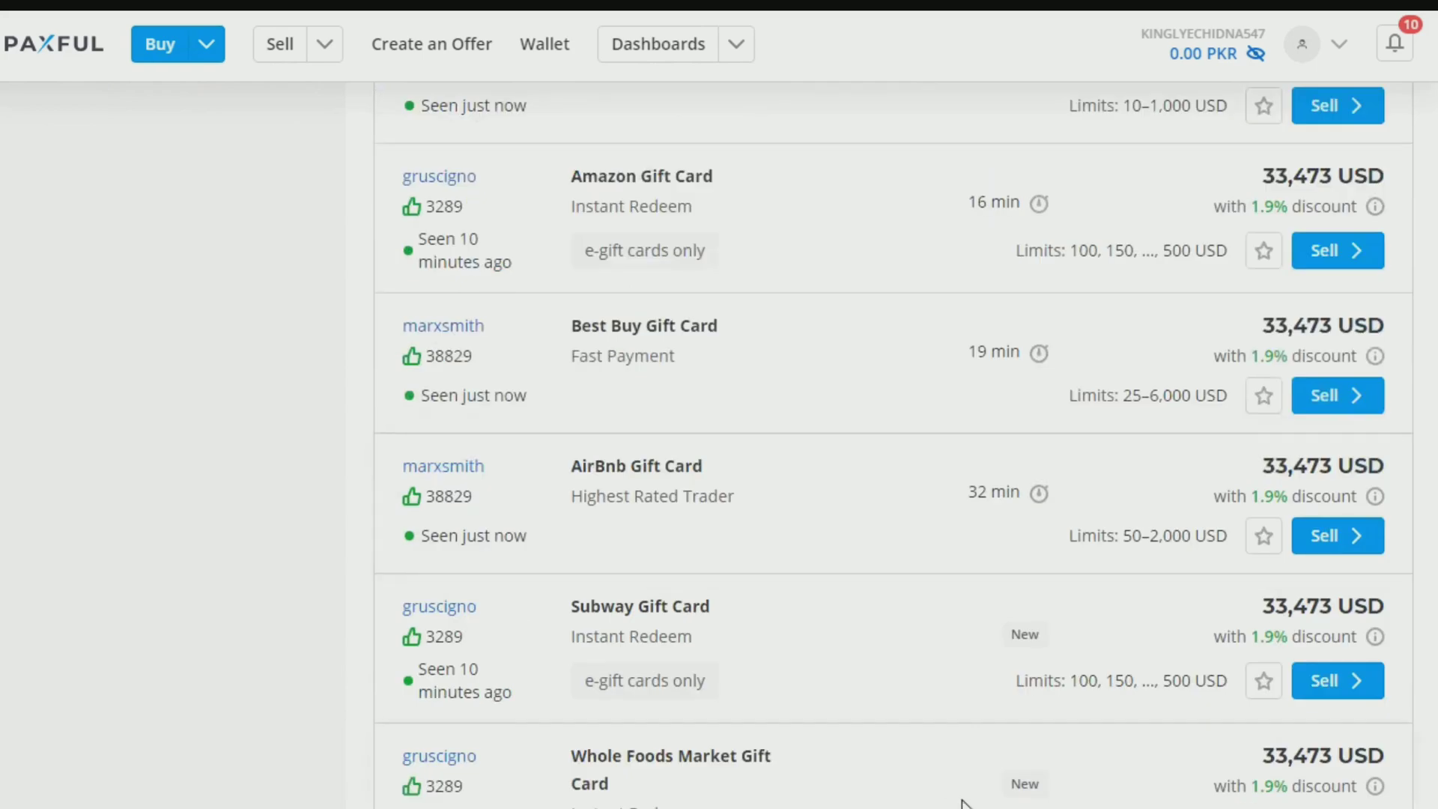
{"action": "scroll", "coordinate": [963, 803], "scroll_direction": "down", "scroll_amount": 6}
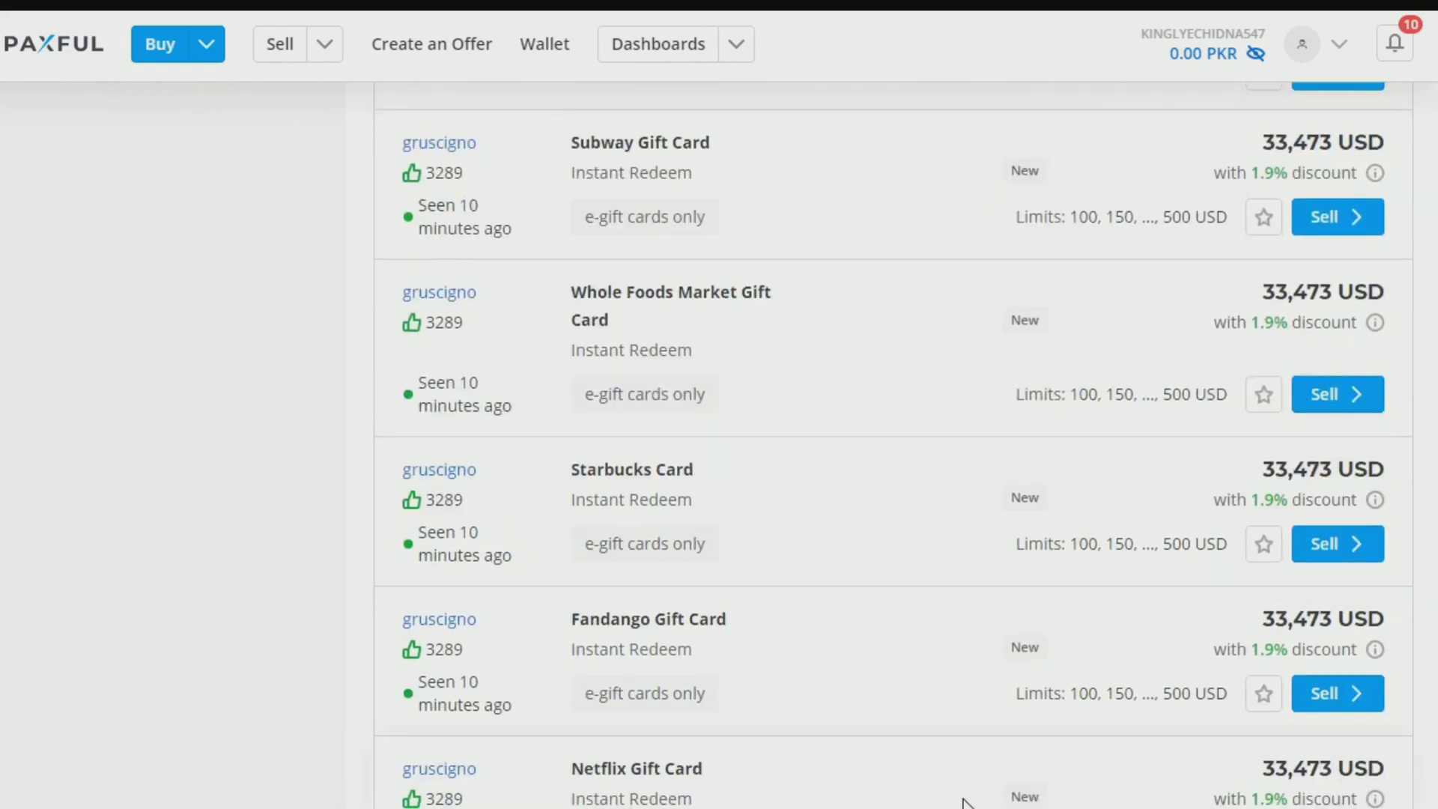
{"action": "scroll", "coordinate": [989, 801], "scroll_direction": "up", "scroll_amount": 9}
{"action": "scroll", "coordinate": [994, 799], "scroll_direction": "up", "scroll_amount": 10}
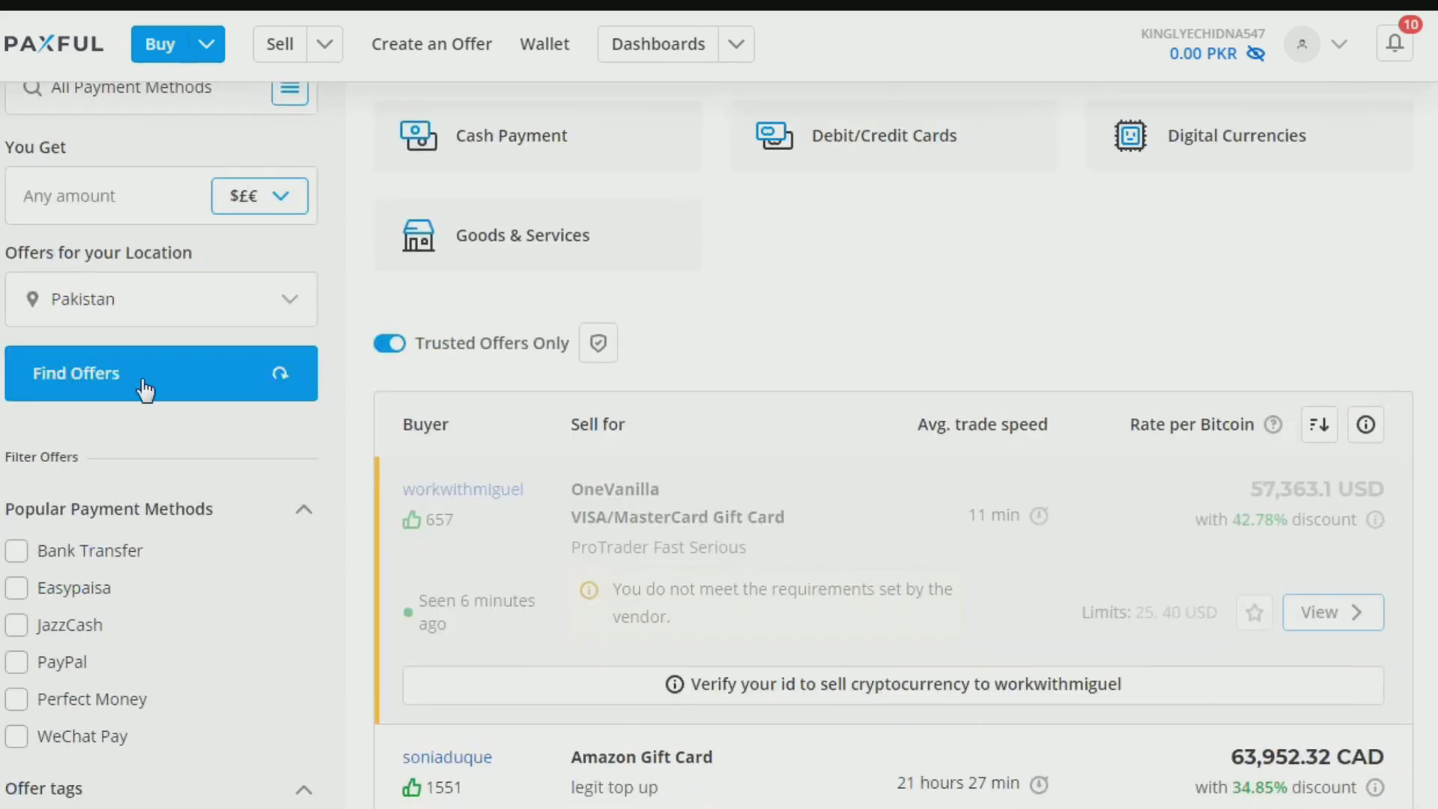
Step: Change the You Get currency to Pakistan Rupee (PKR) and search for offers
{"action": "left_click", "coordinate": [303, 305]}
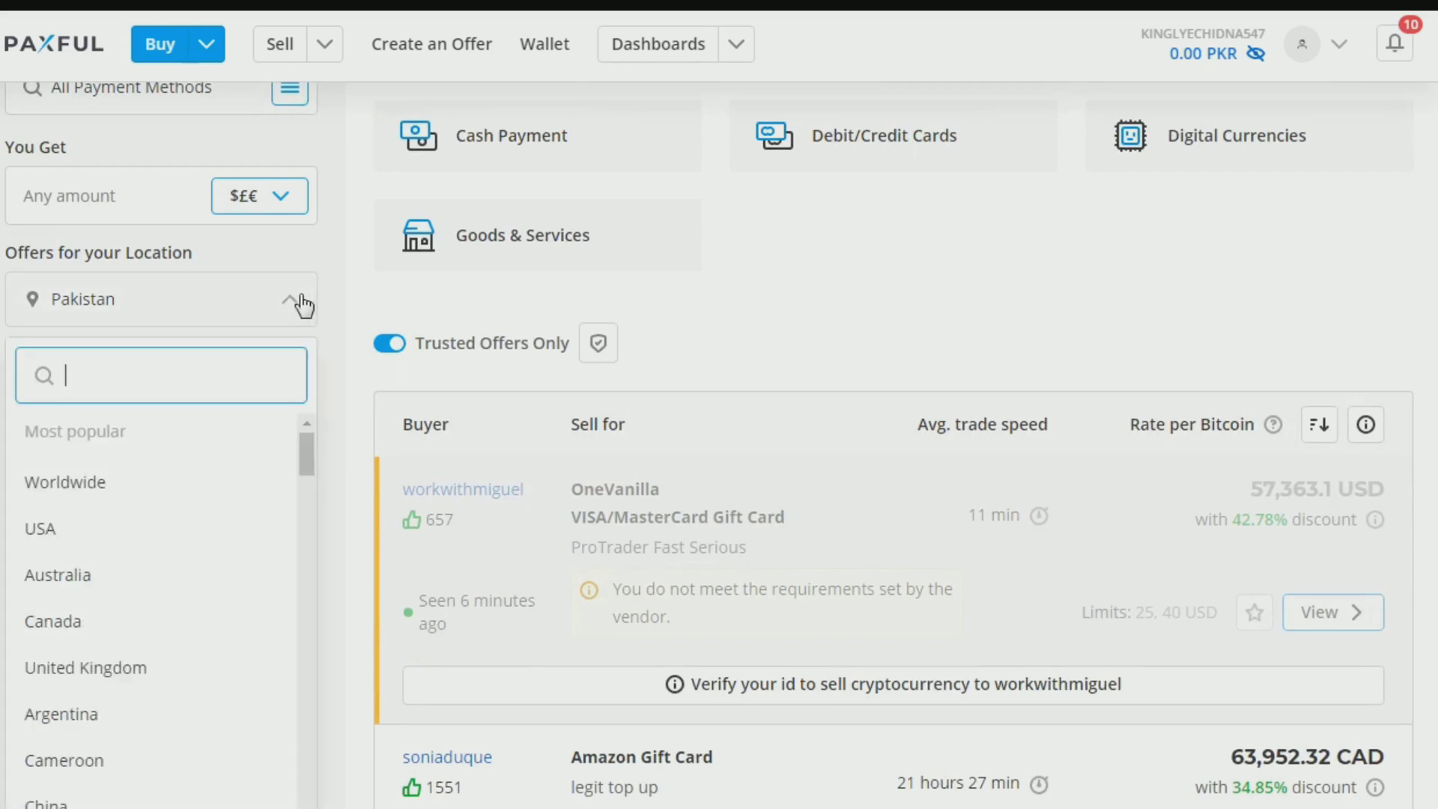
{"action": "left_click", "coordinate": [274, 197]}
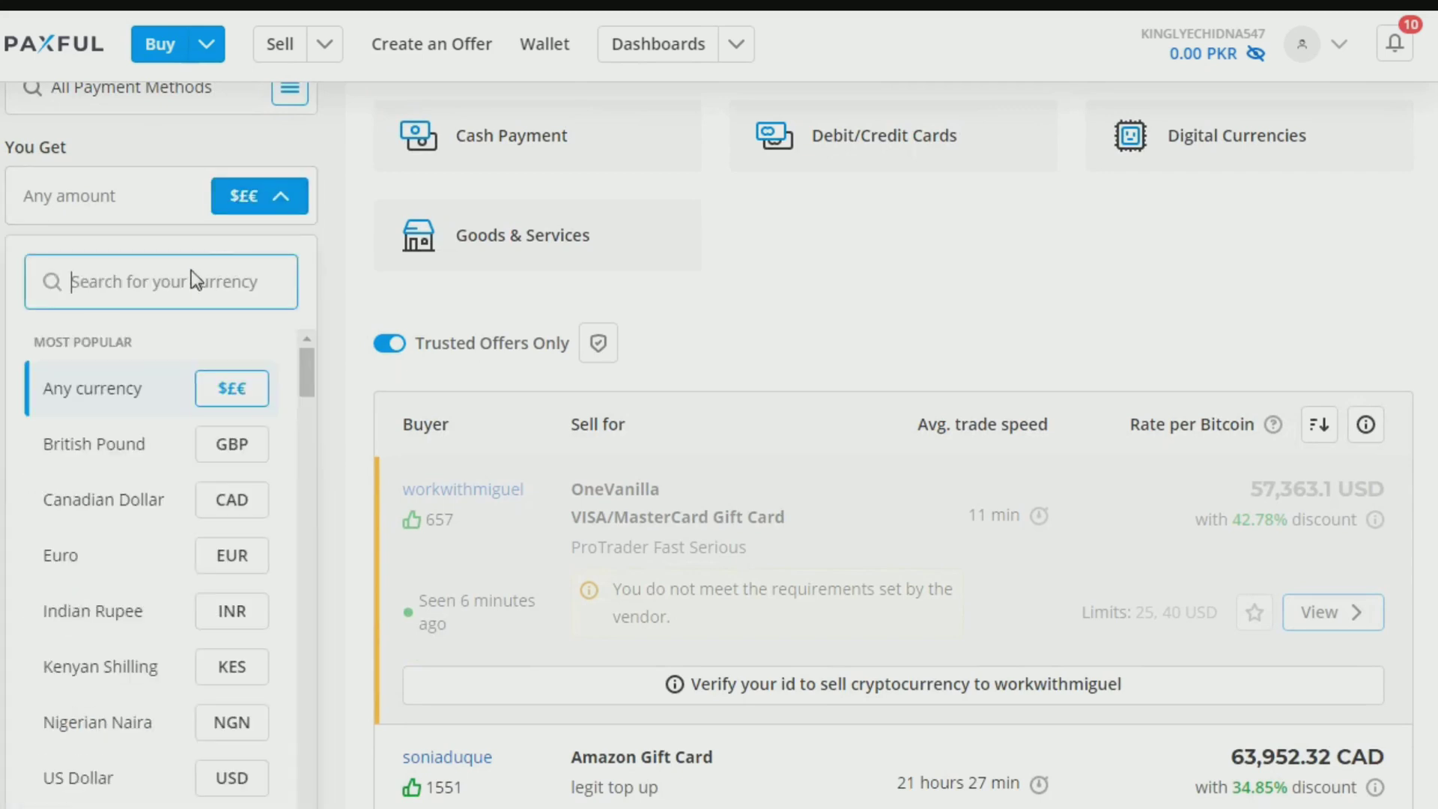
{"action": "type", "text": "p"}
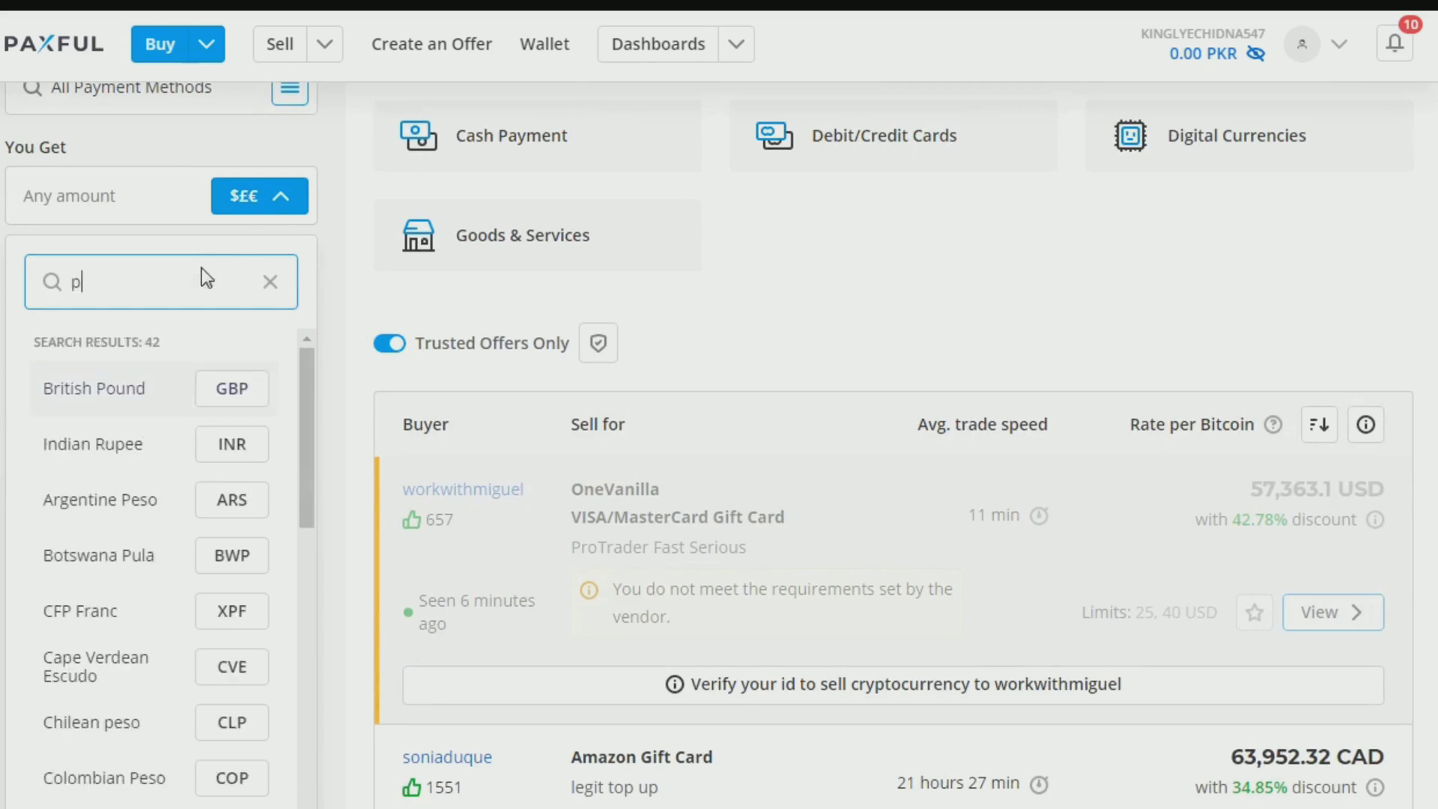
{"action": "type", "text": "ak"}
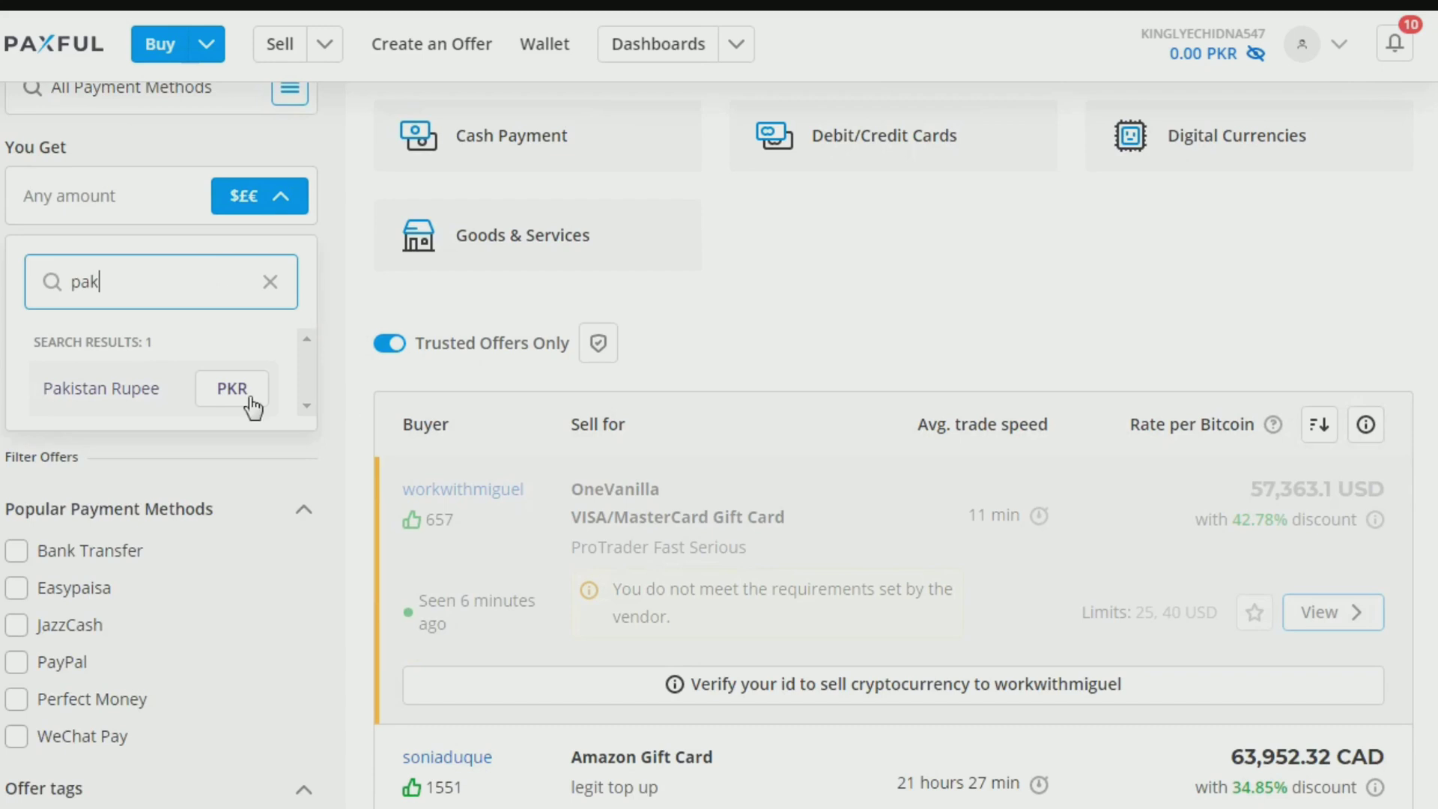
{"action": "left_click", "coordinate": [233, 397]}
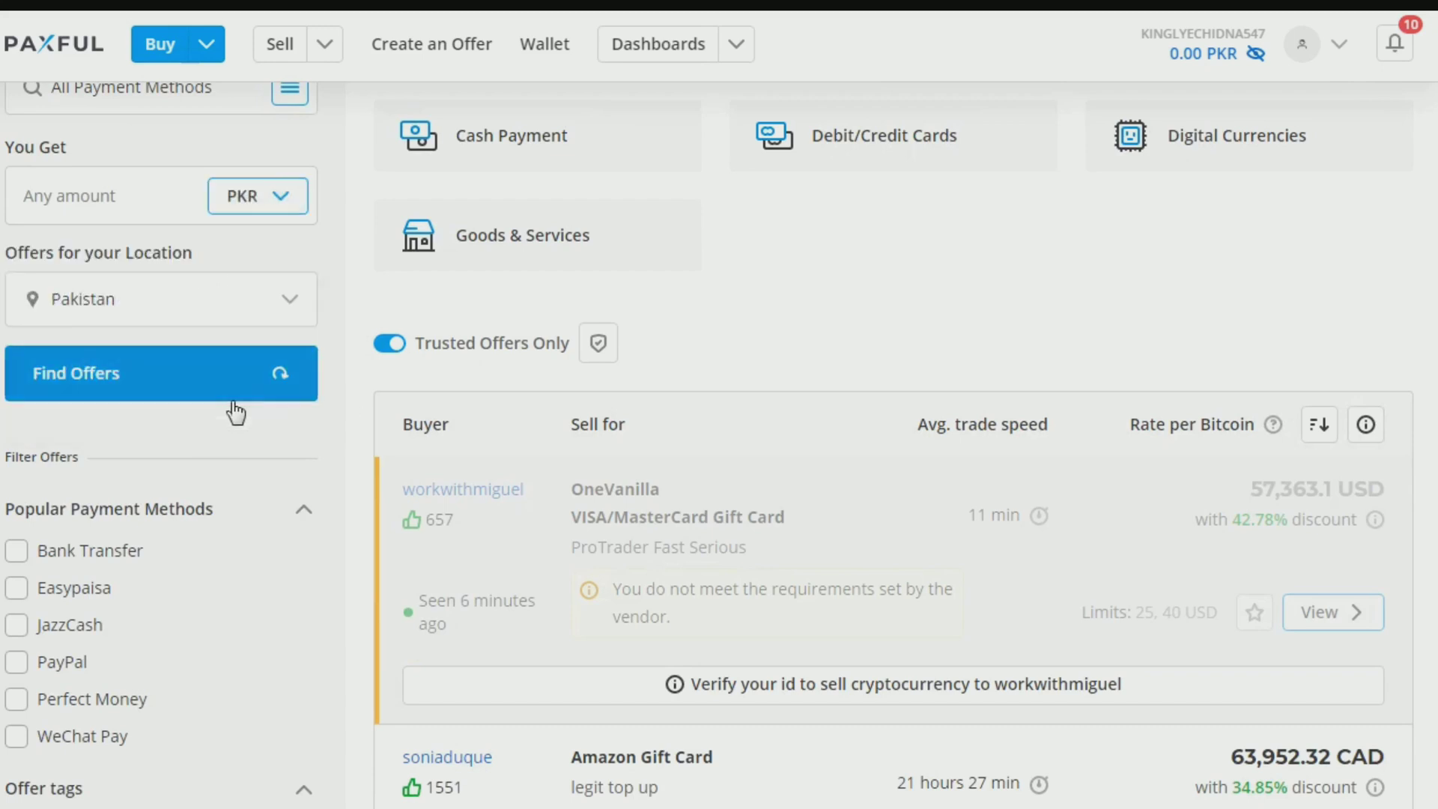
{"action": "left_click", "coordinate": [173, 379]}
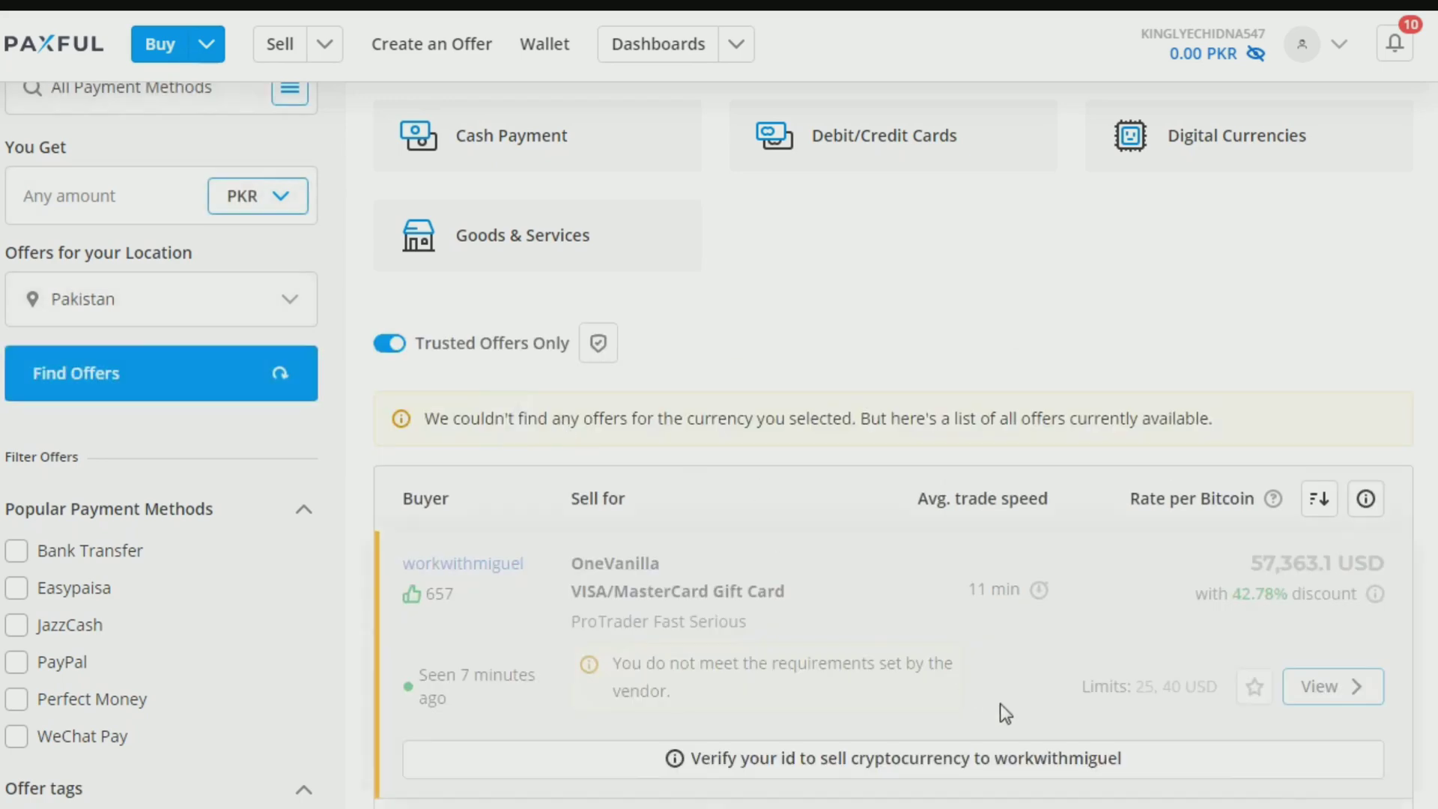
{"action": "scroll", "coordinate": [1000, 704], "scroll_direction": "down", "scroll_amount": 3}
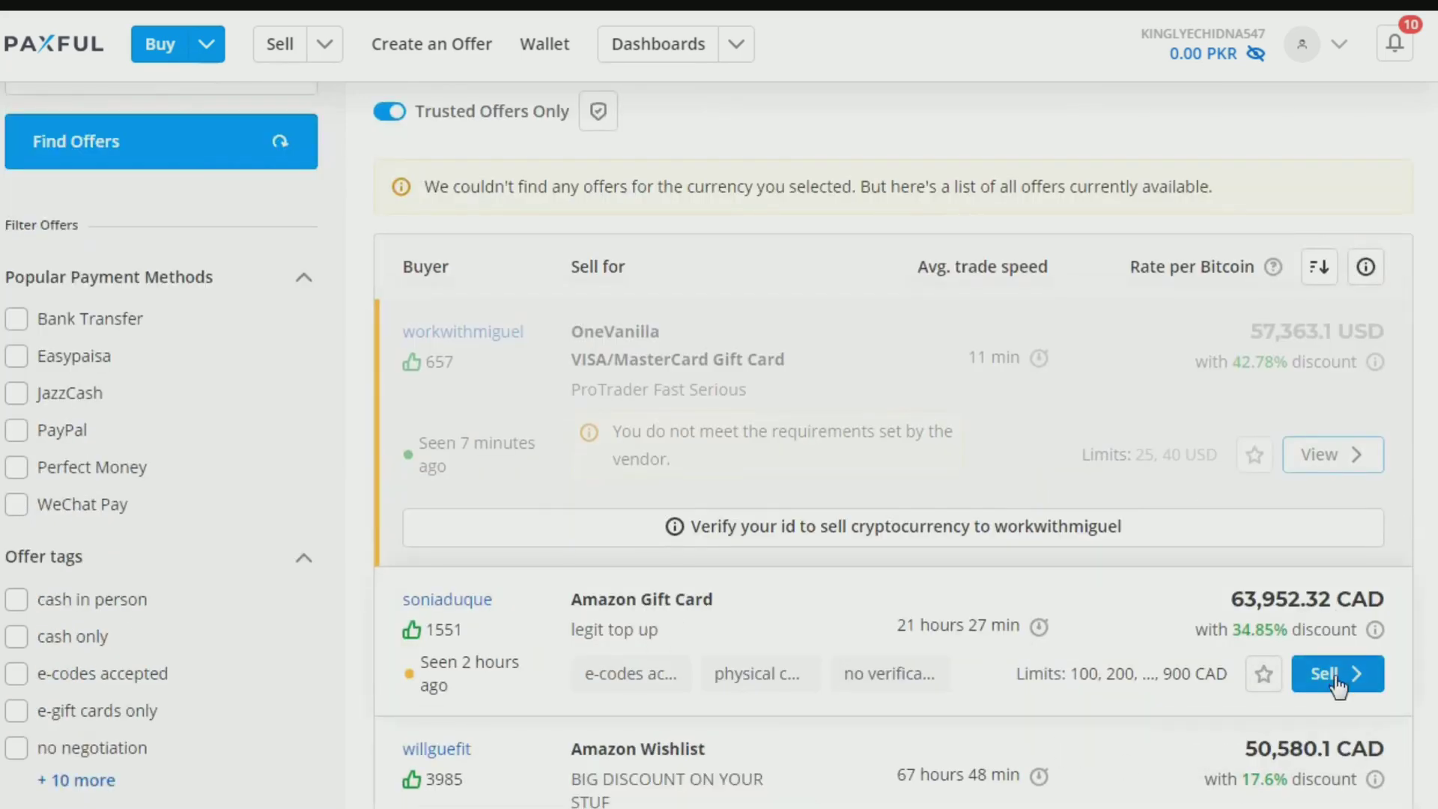
Step: Set the Amazon Gift Card offer amount to 100 CAD
{"action": "scroll", "coordinate": [1337, 683], "scroll_direction": "down", "scroll_amount": 2}
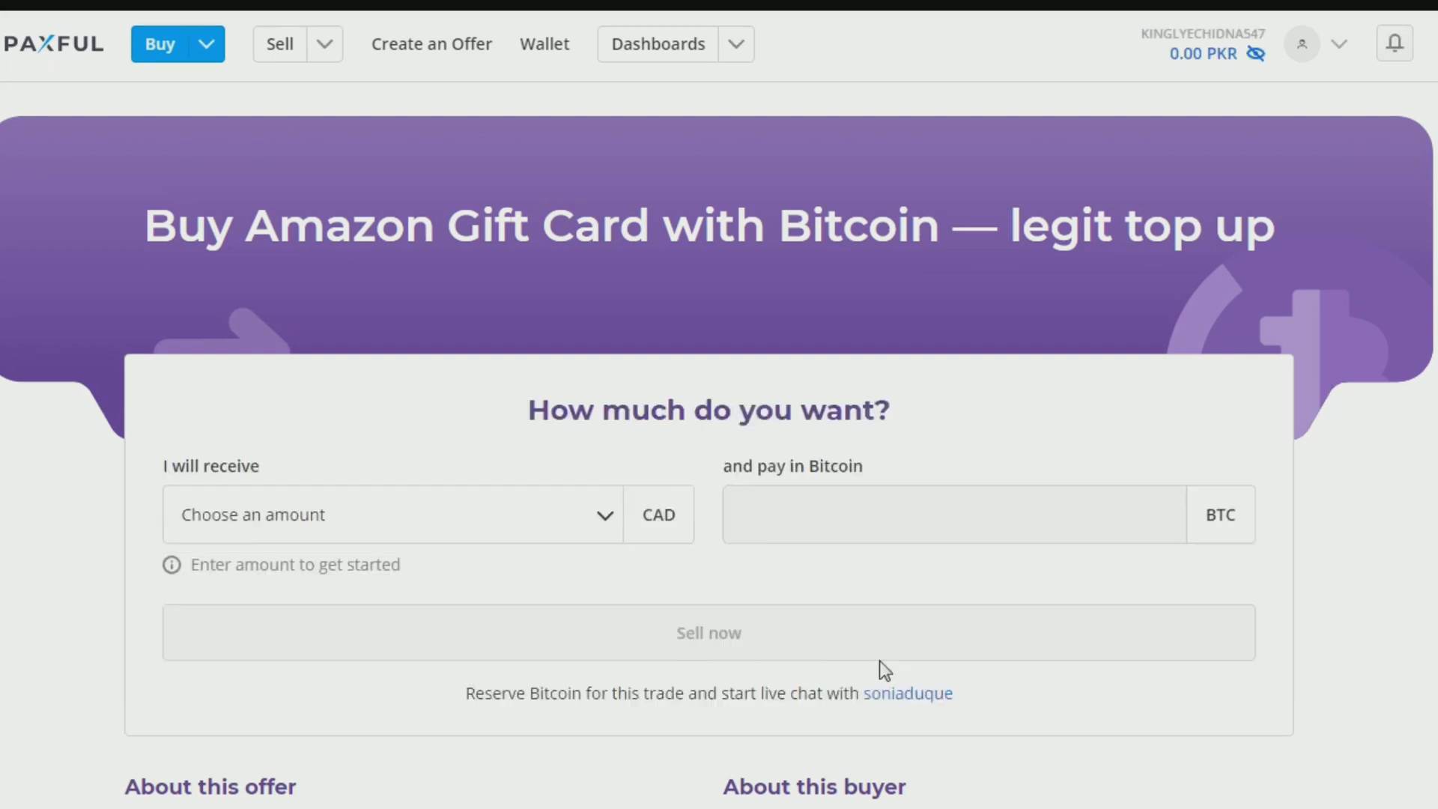
{"action": "scroll", "coordinate": [881, 663], "scroll_direction": "down", "scroll_amount": 5}
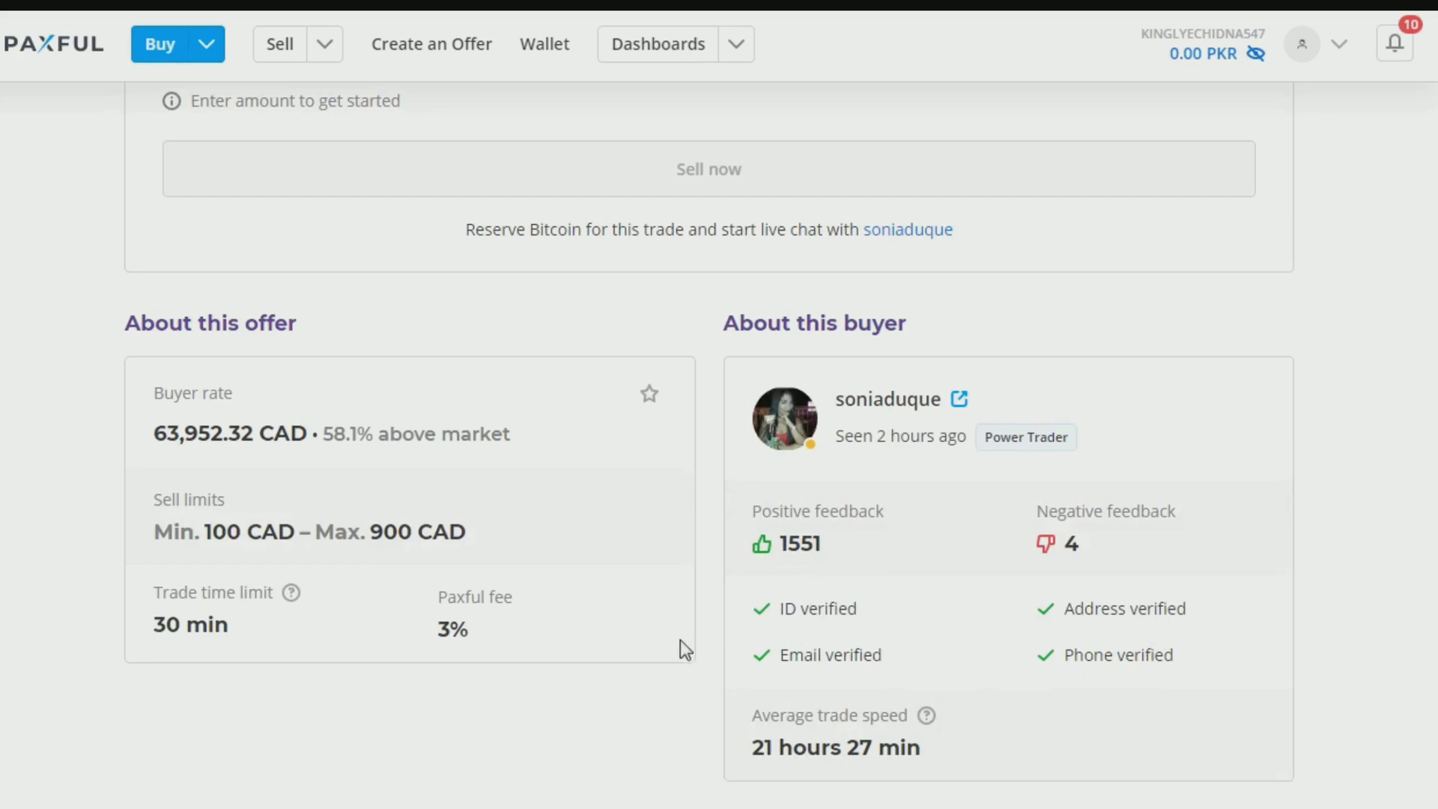
{"action": "scroll", "coordinate": [644, 699], "scroll_direction": "down", "scroll_amount": 5}
{"action": "scroll", "coordinate": [643, 700], "scroll_direction": "up", "scroll_amount": 10}
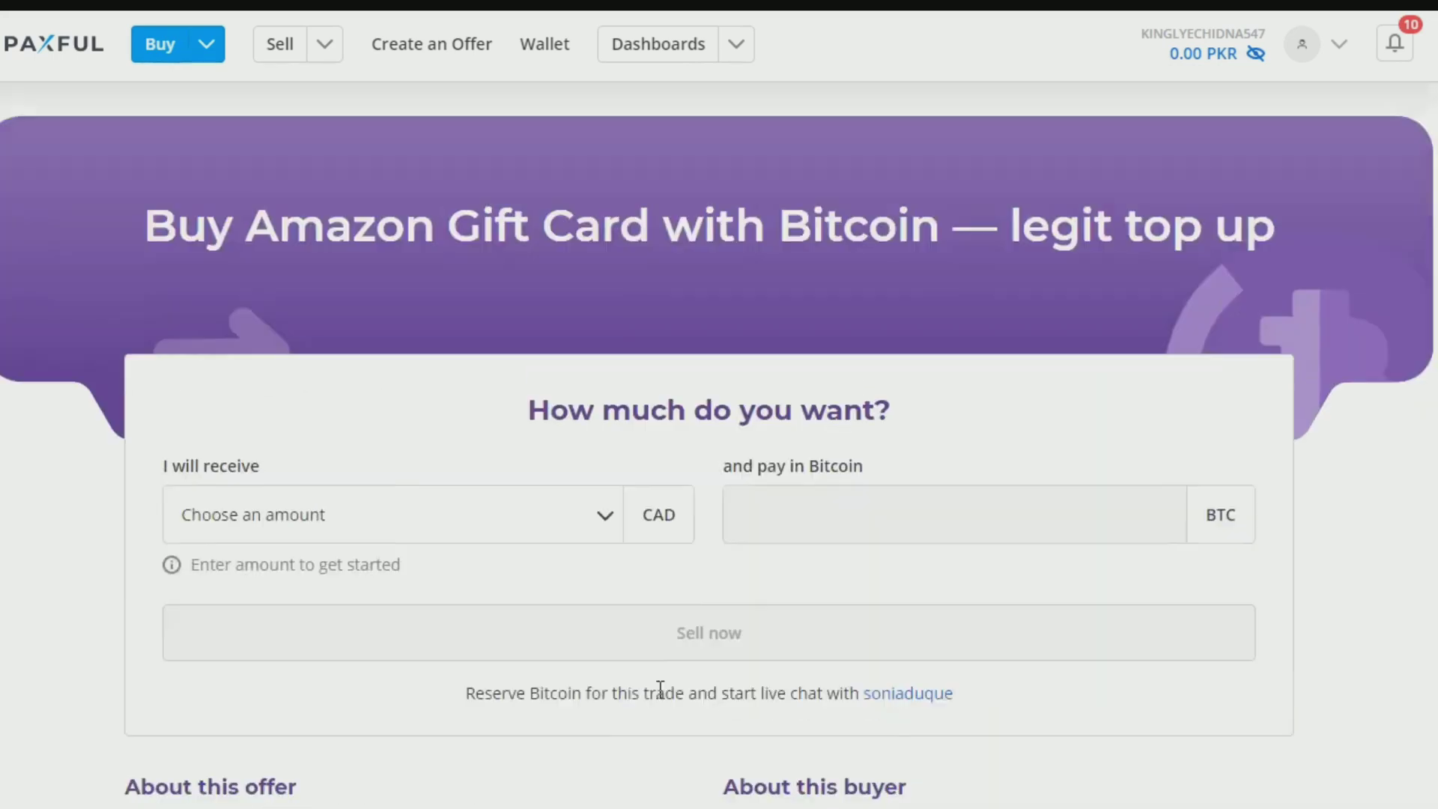
{"action": "left_click", "coordinate": [313, 517]}
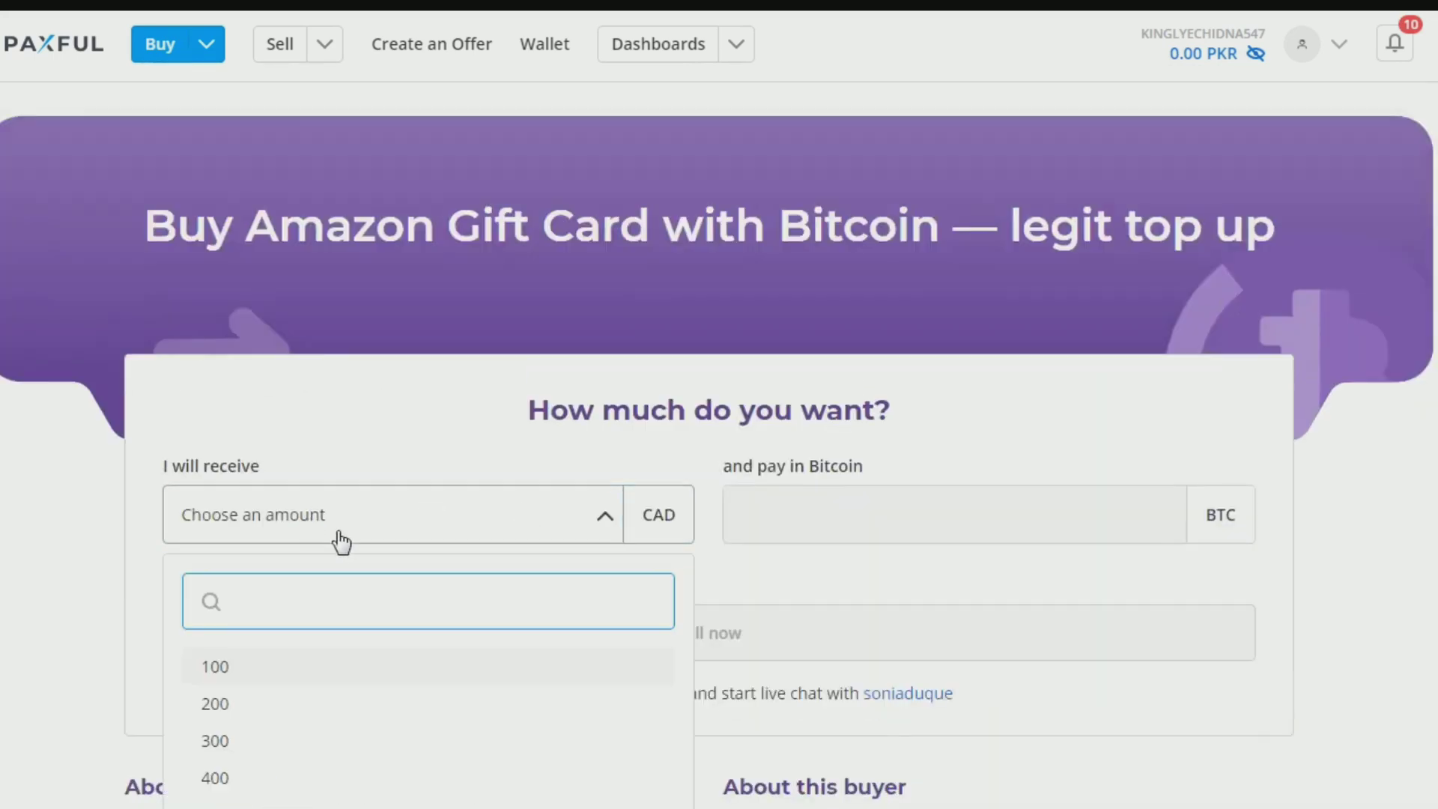
{"action": "left_click", "coordinate": [227, 669]}
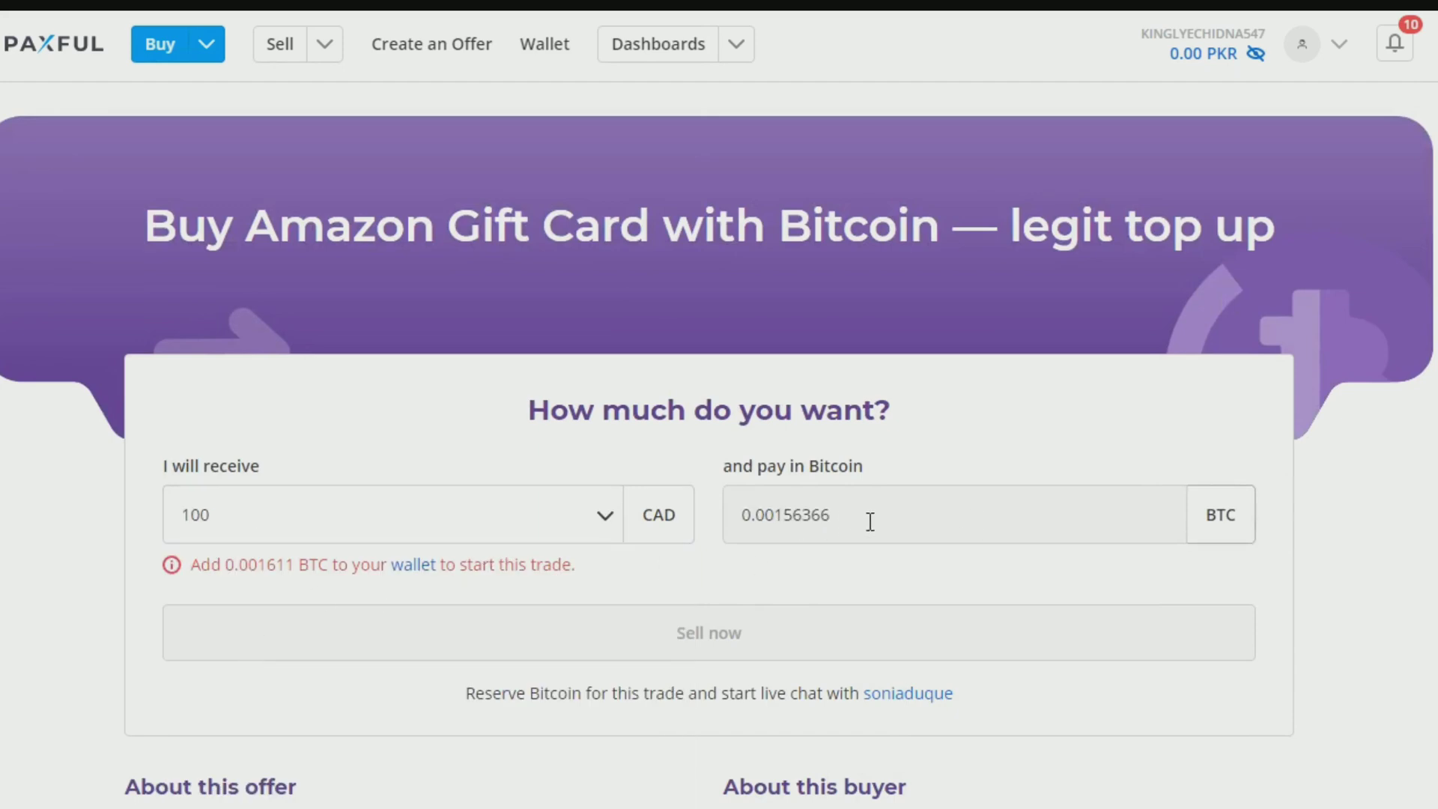
Step: Review the offer details (0.00156366 BTC, wallet top-up required) and leave the offer page
{"action": "scroll", "coordinate": [963, 599], "scroll_direction": "down", "scroll_amount": 2}
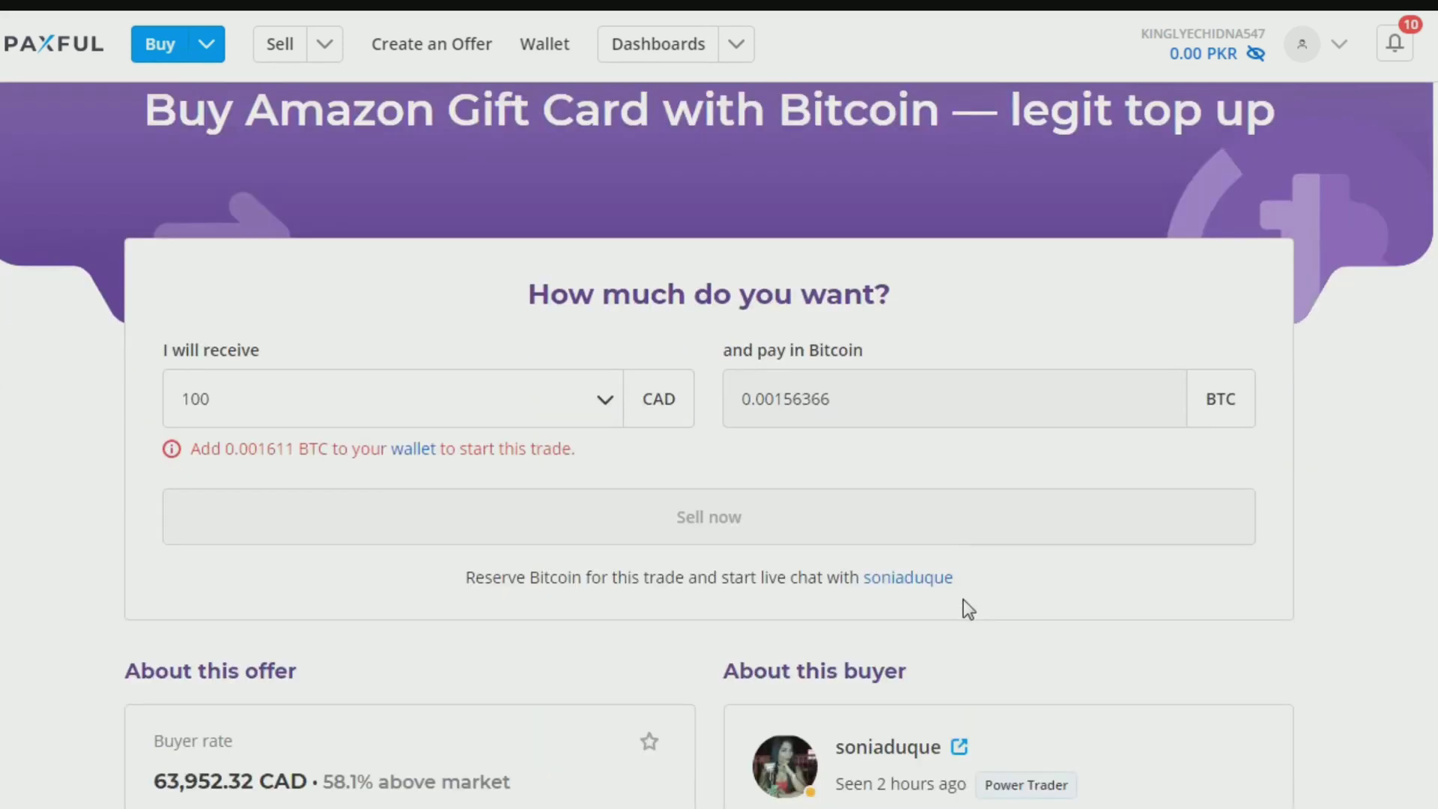
{"action": "scroll", "coordinate": [963, 599], "scroll_direction": "down", "scroll_amount": 2}
{"action": "scroll", "coordinate": [956, 618], "scroll_direction": "down", "scroll_amount": 2}
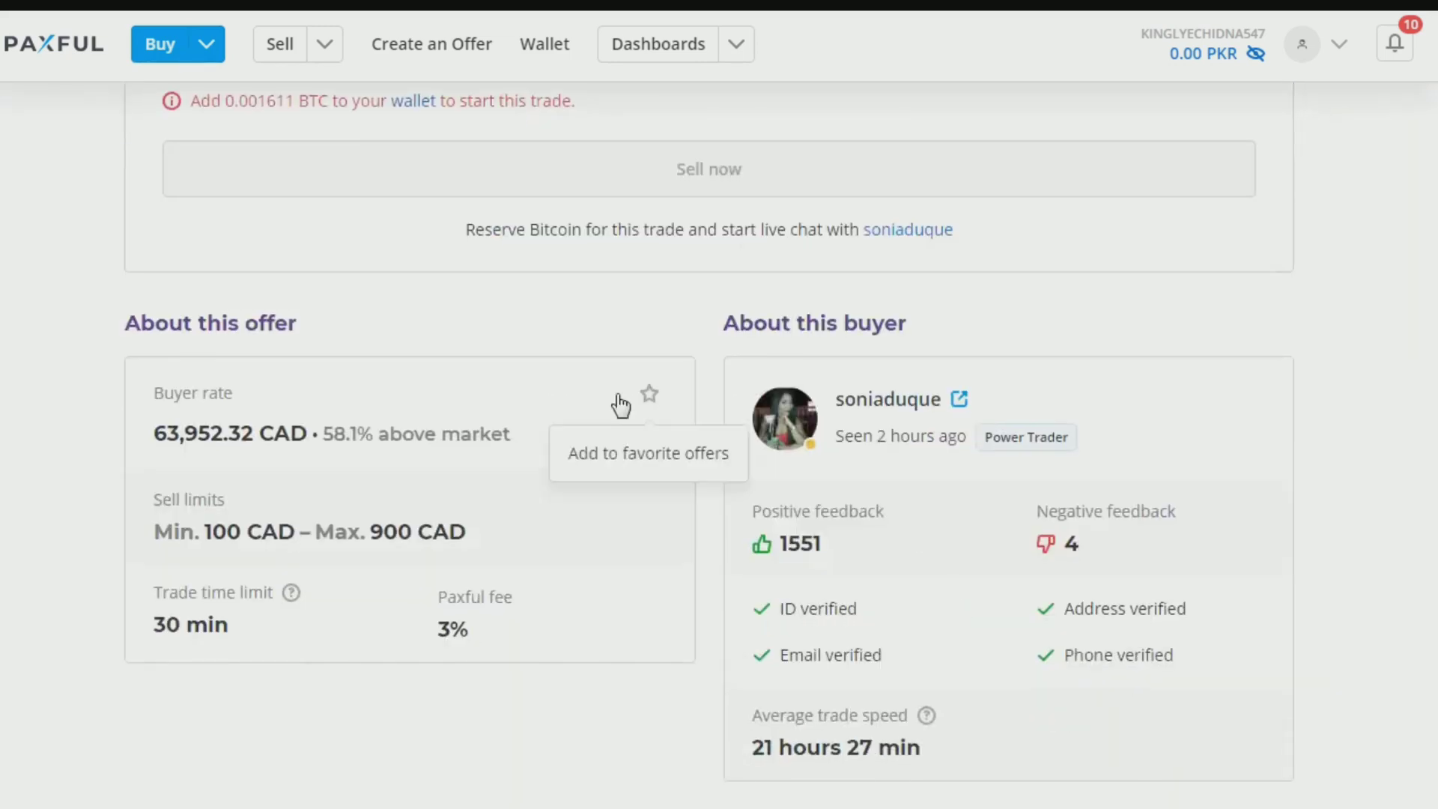
{"action": "left_click", "coordinate": [878, 238]}
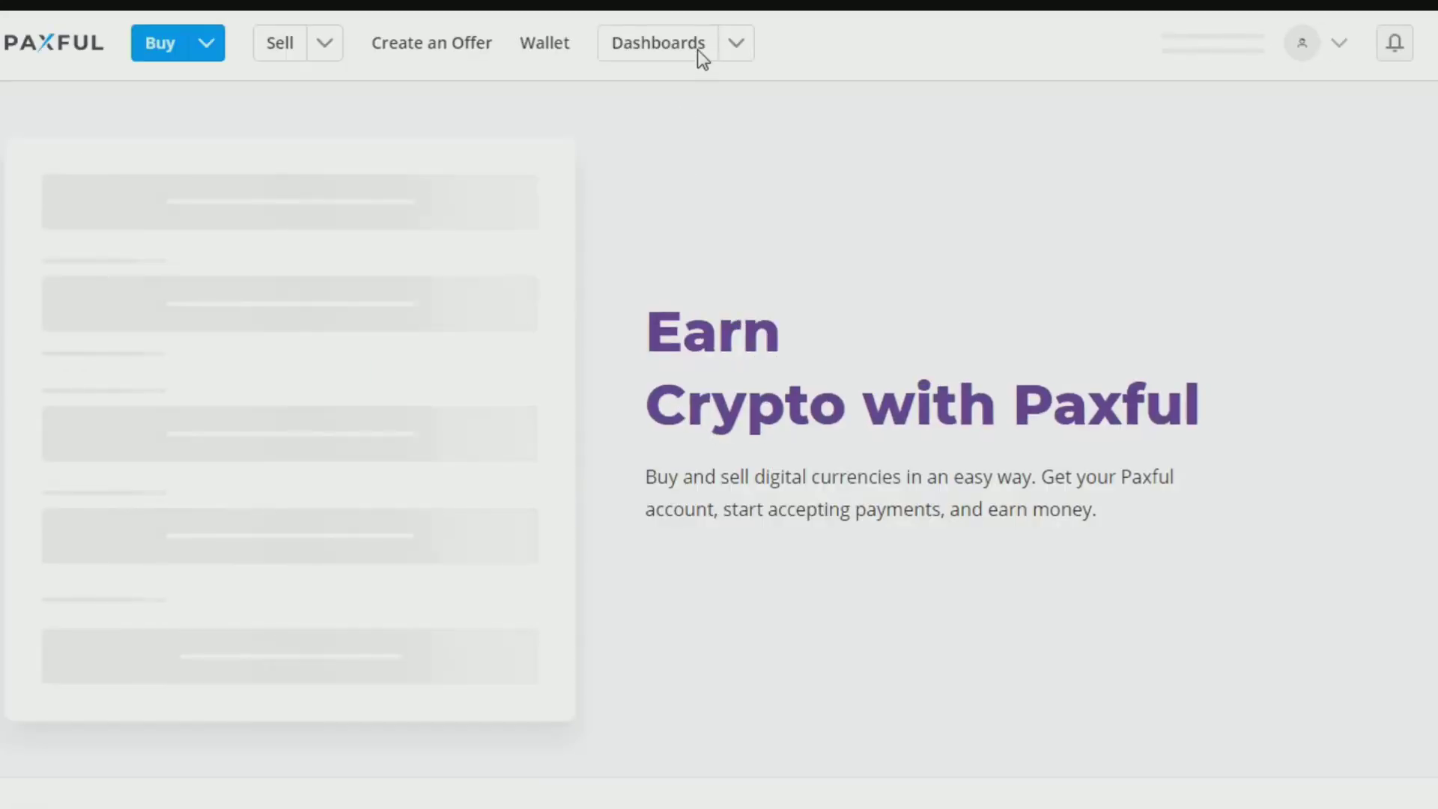
Step: Copy the affiliate link from Invite by Link on the Affiliate Dashboard
{"action": "mouse_move", "coordinate": [736, 64]}
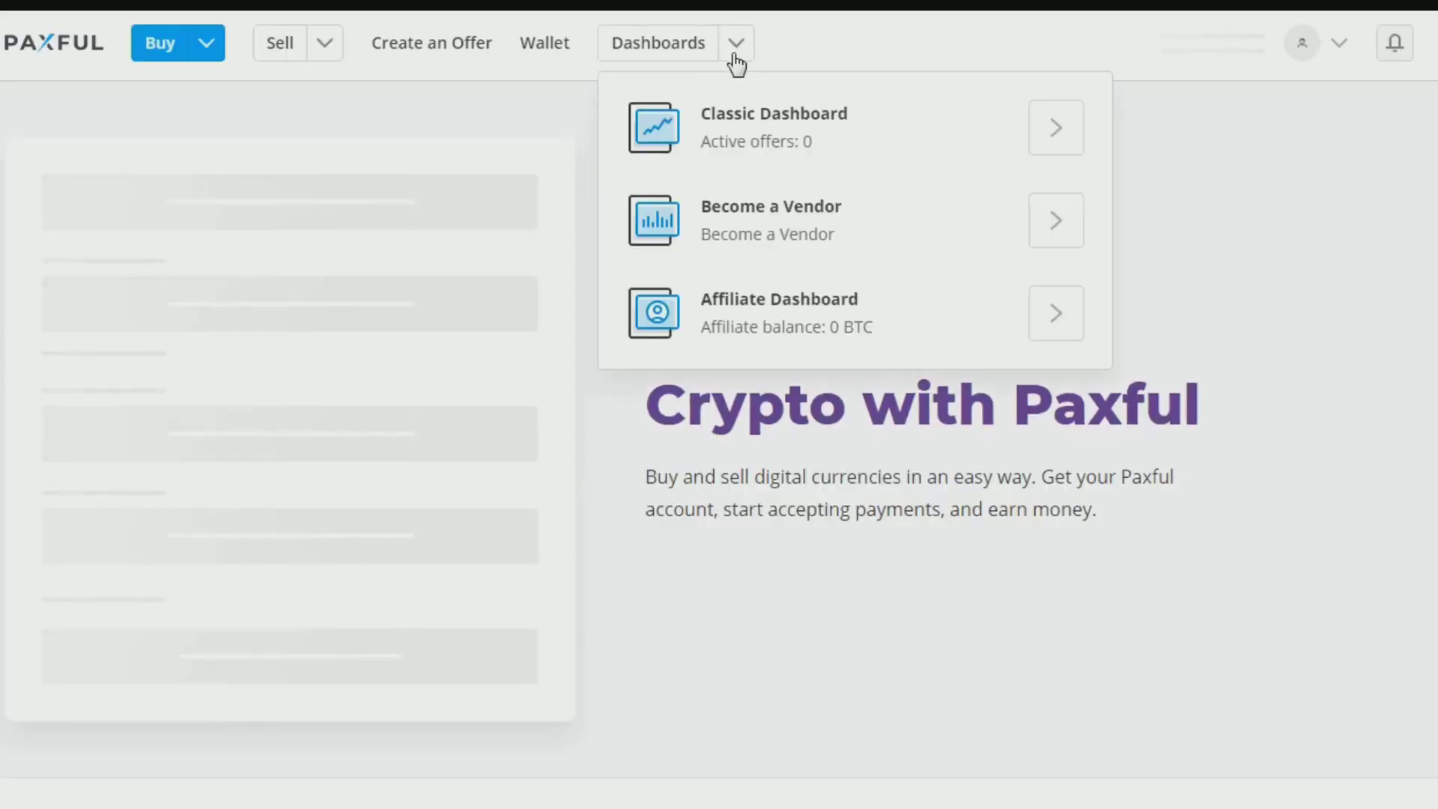
{"action": "left_click", "coordinate": [769, 341]}
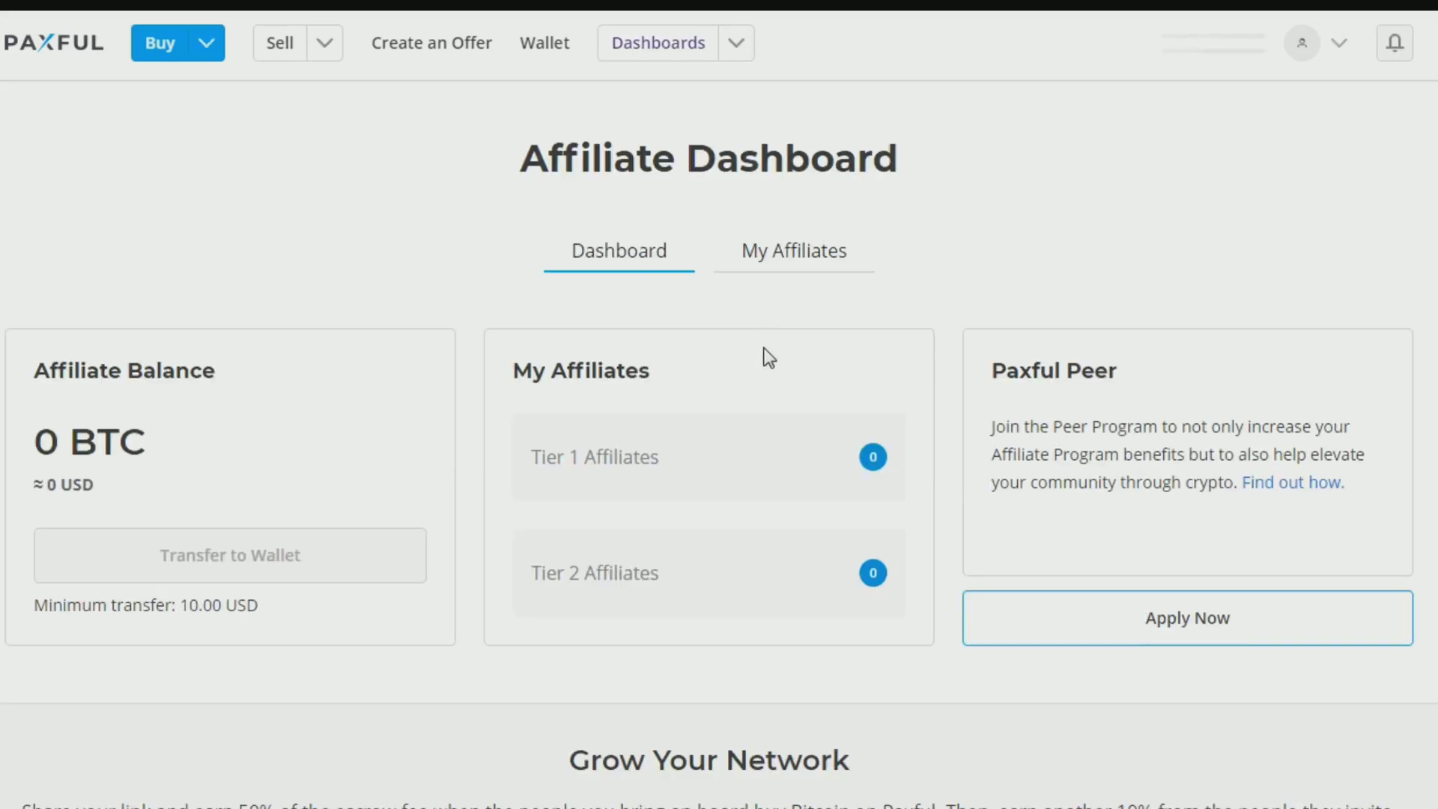
{"action": "scroll", "coordinate": [831, 494], "scroll_direction": "down", "scroll_amount": 9}
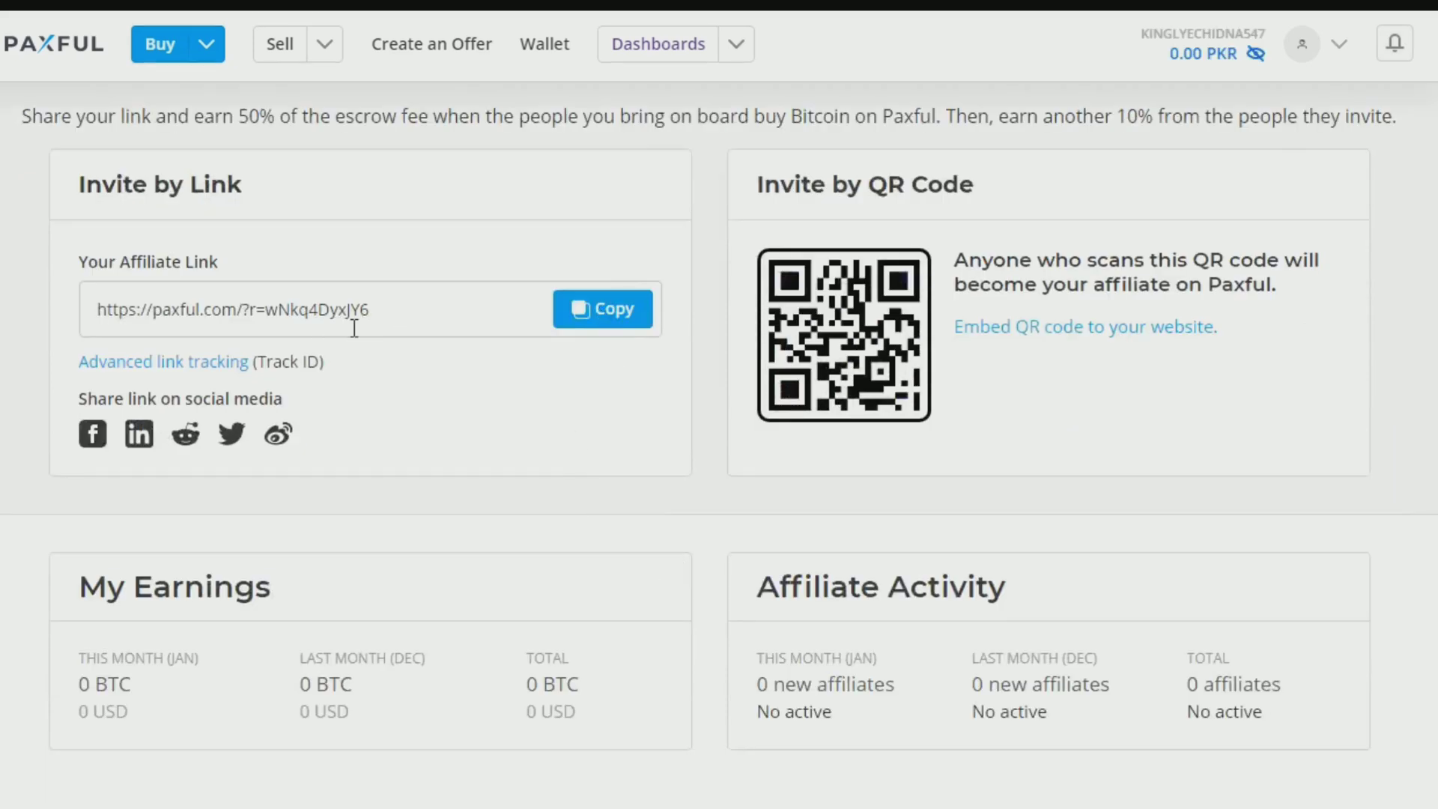
{"action": "left_click", "coordinate": [616, 333]}
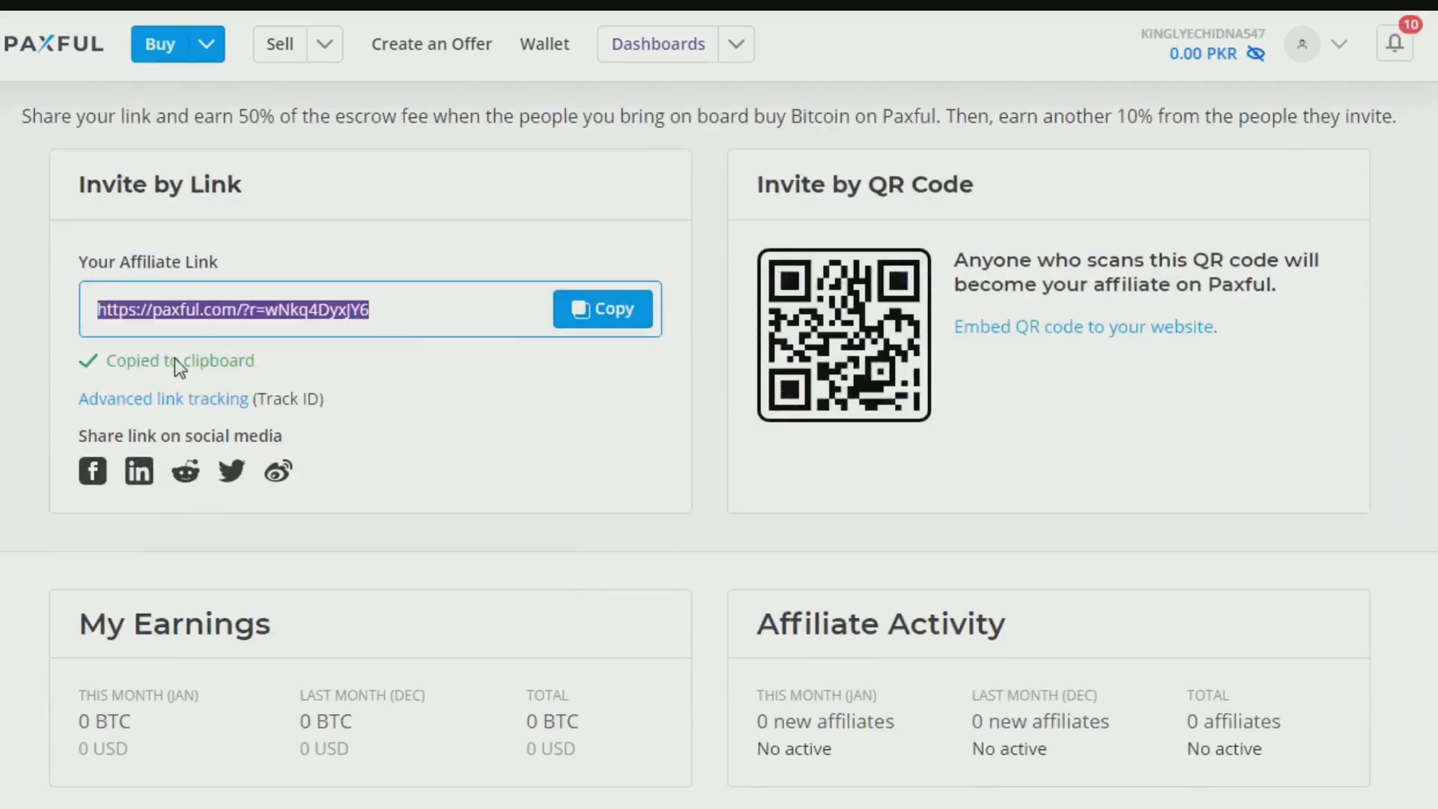
{"action": "scroll", "coordinate": [270, 536], "scroll_direction": "up", "scroll_amount": 8}
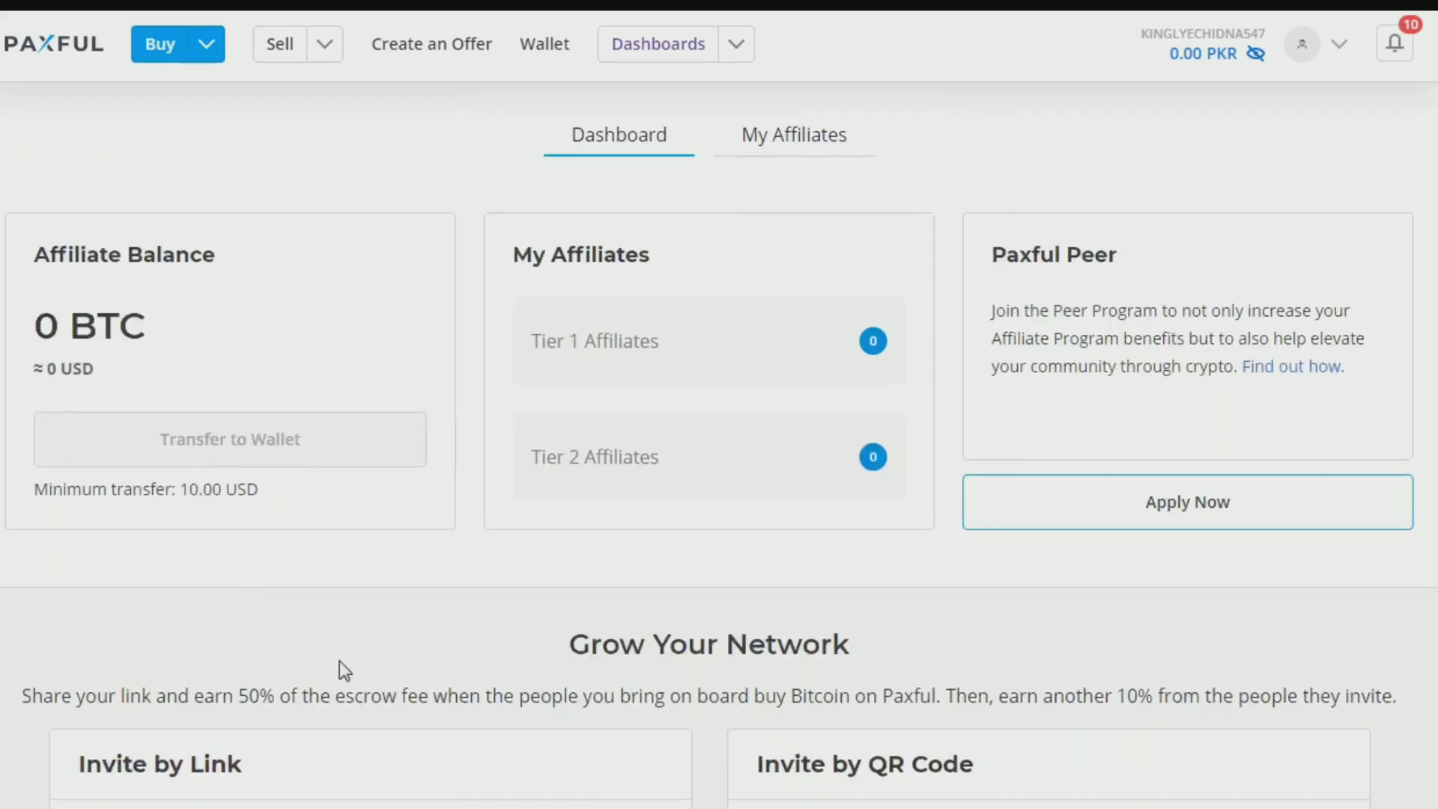